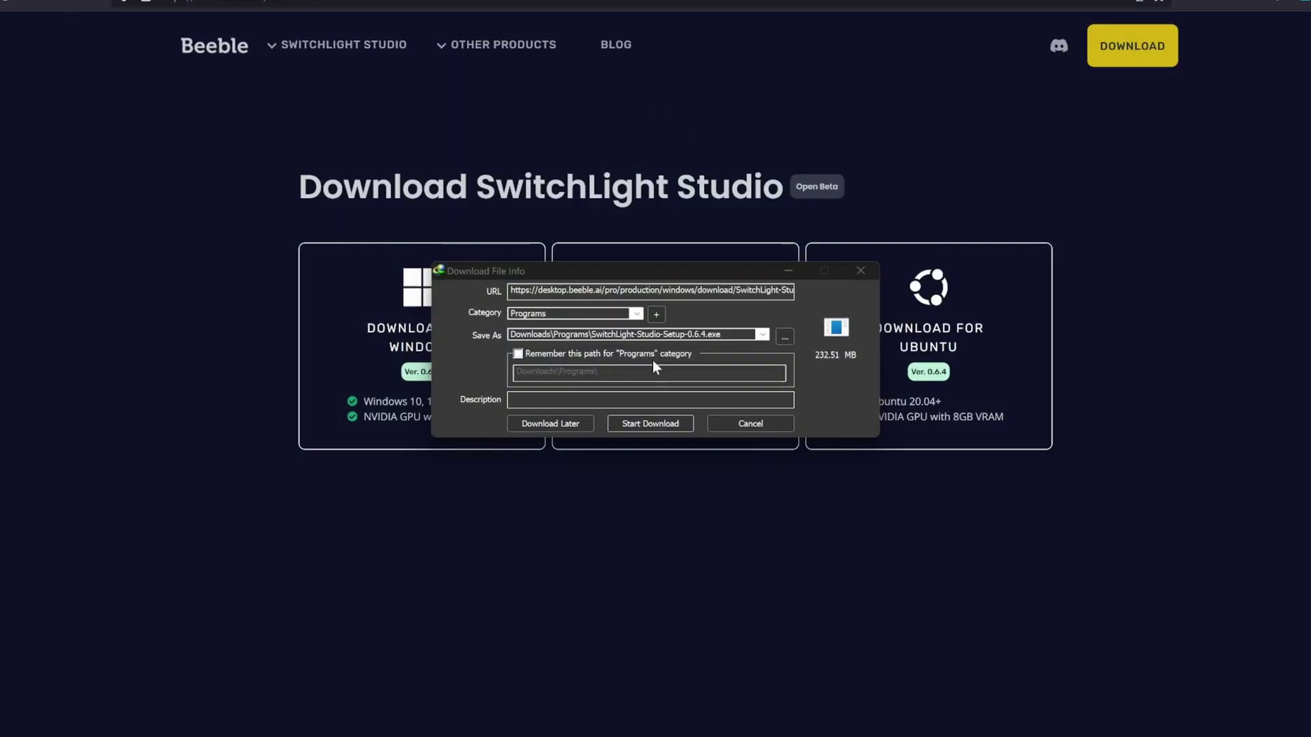
- From the SwitchLight Studio home page, open Material Extraction for the FIRST_ALPHA sequence
{"action": "left_click", "coordinate": [652, 420]}
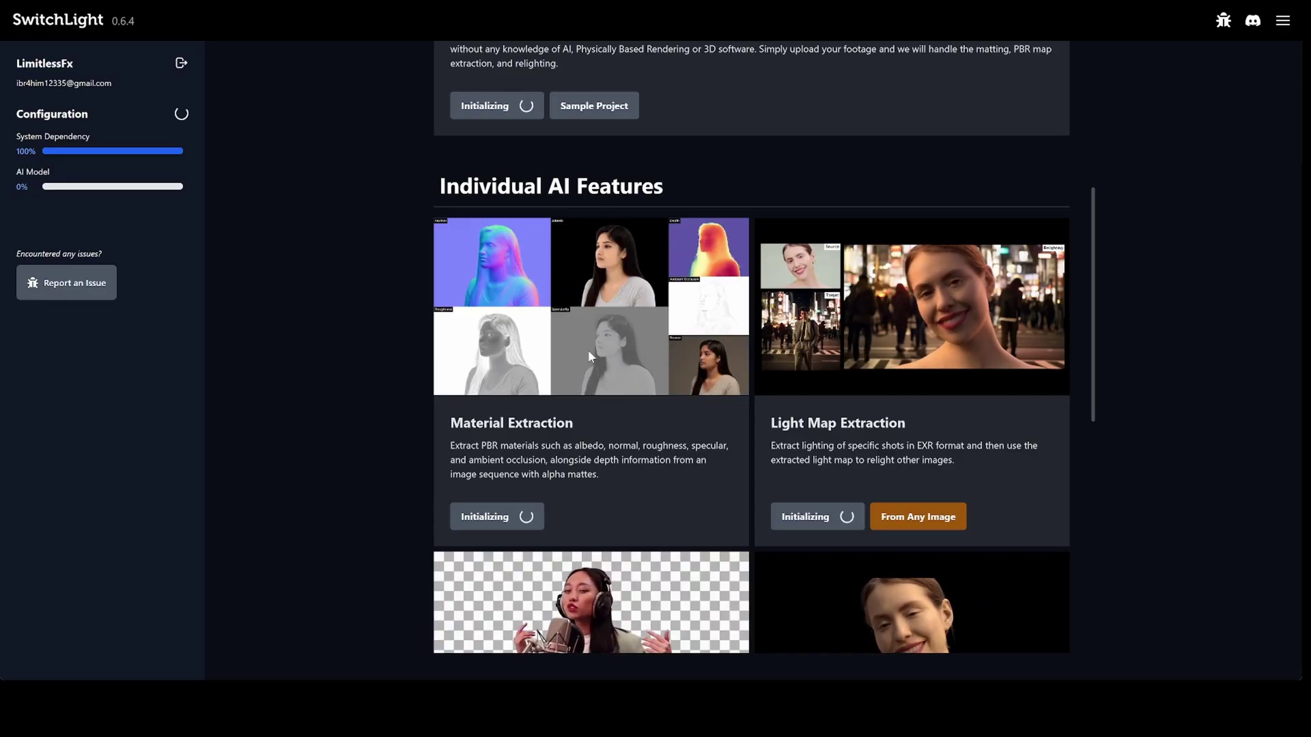
{"action": "left_click", "coordinate": [487, 514]}
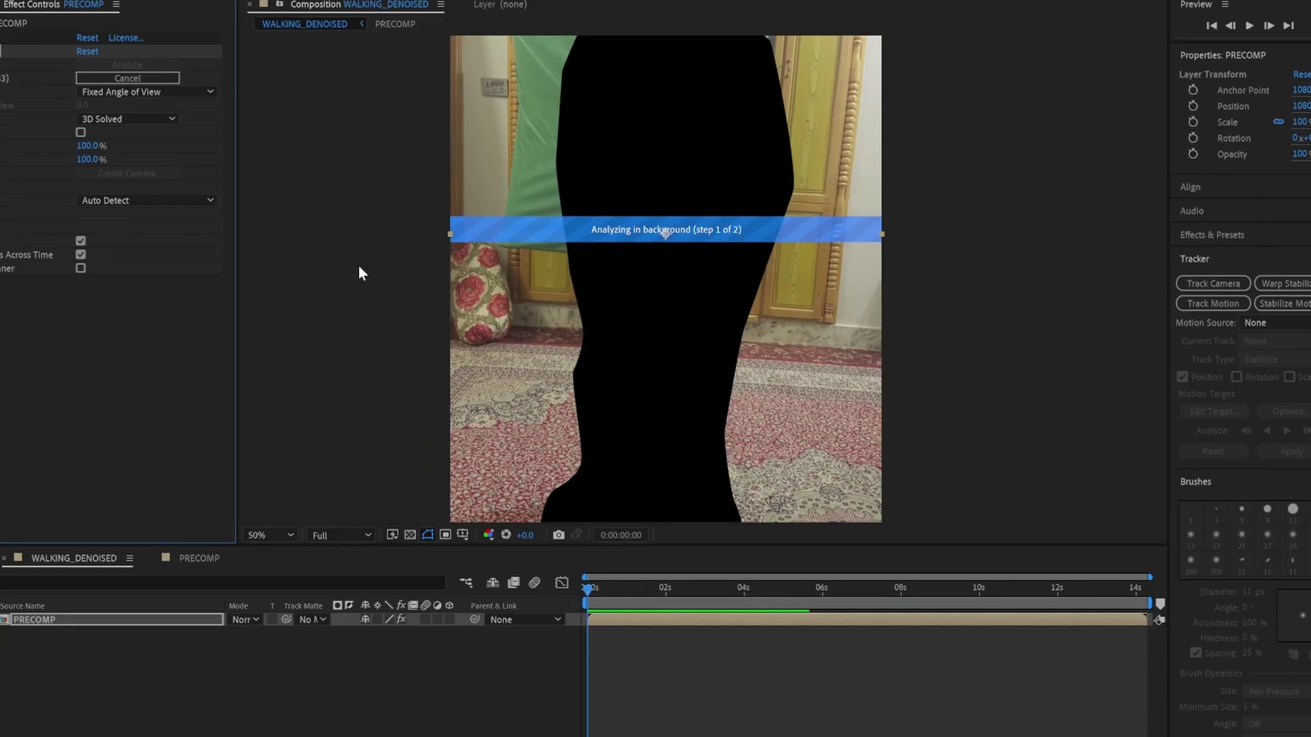
- Create a solid and camera from the selected floor track points
{"action": "right_click", "coordinate": [548, 420]}
{"action": "left_click", "coordinate": [600, 435]}
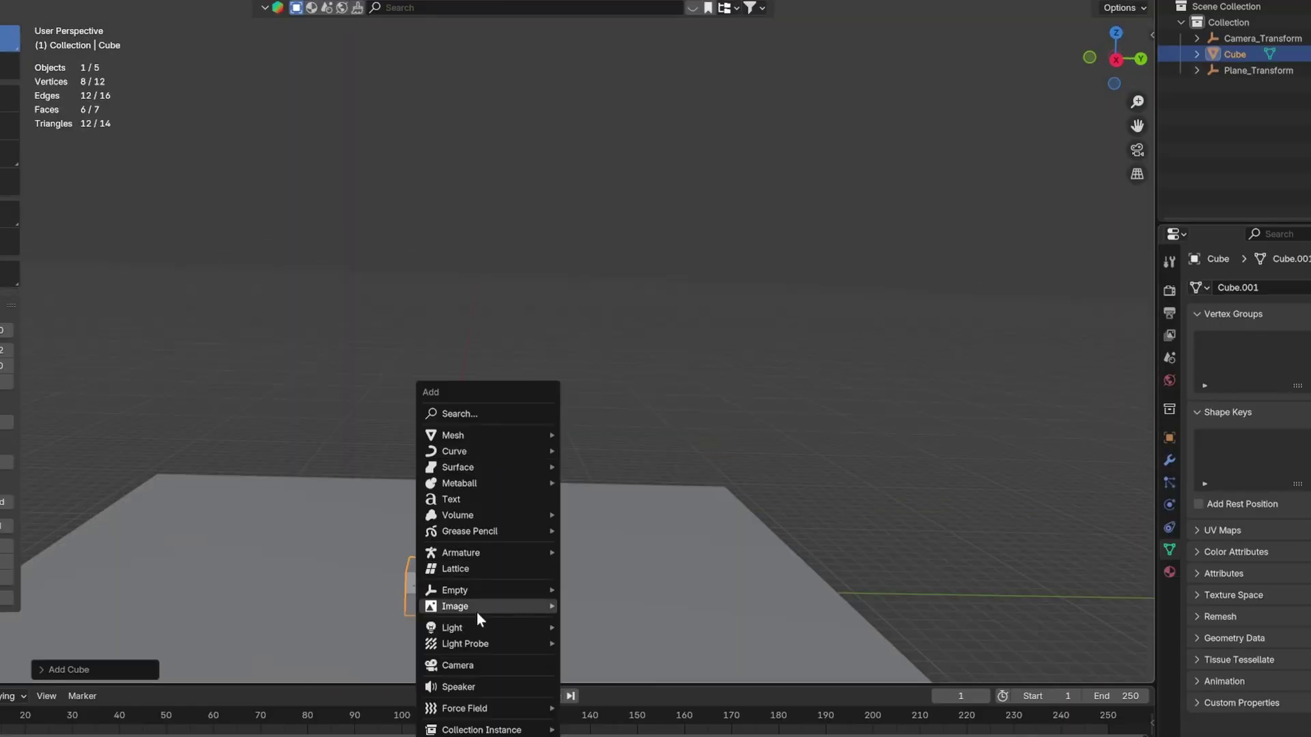
- Import a frame from the FIRST_ALPHA folder as an image plane
{"action": "left_click", "coordinate": [614, 673]}
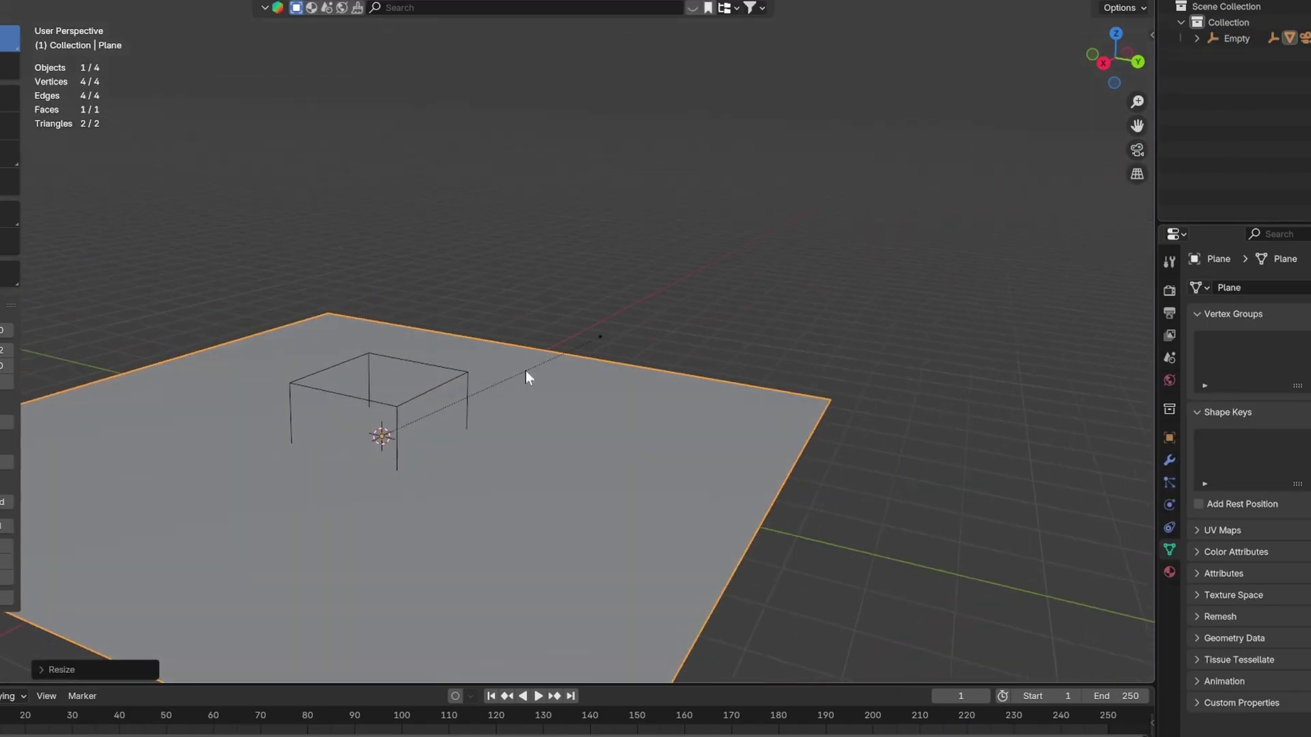
{"action": "key", "text": "shift+a"}
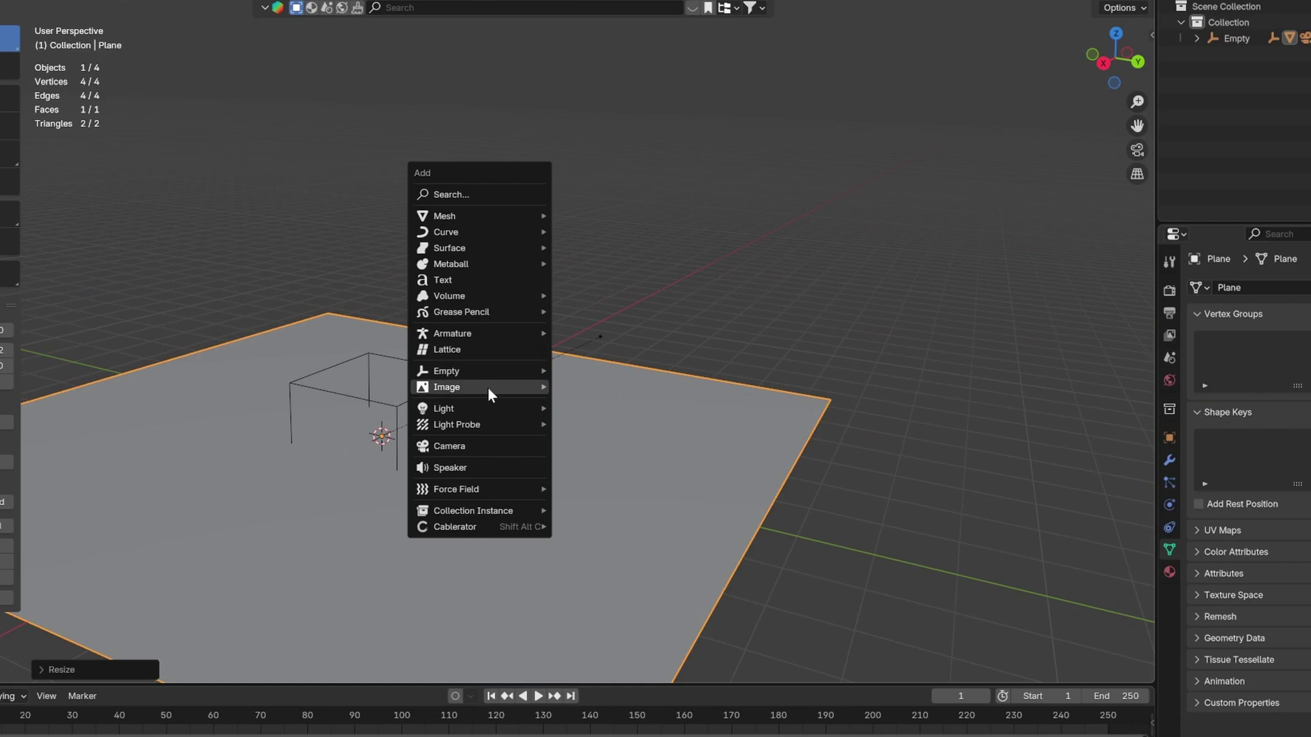
{"action": "left_click", "coordinate": [605, 431]}
{"action": "left_click", "coordinate": [341, 469]}
{"action": "left_click", "coordinate": [314, 513]}
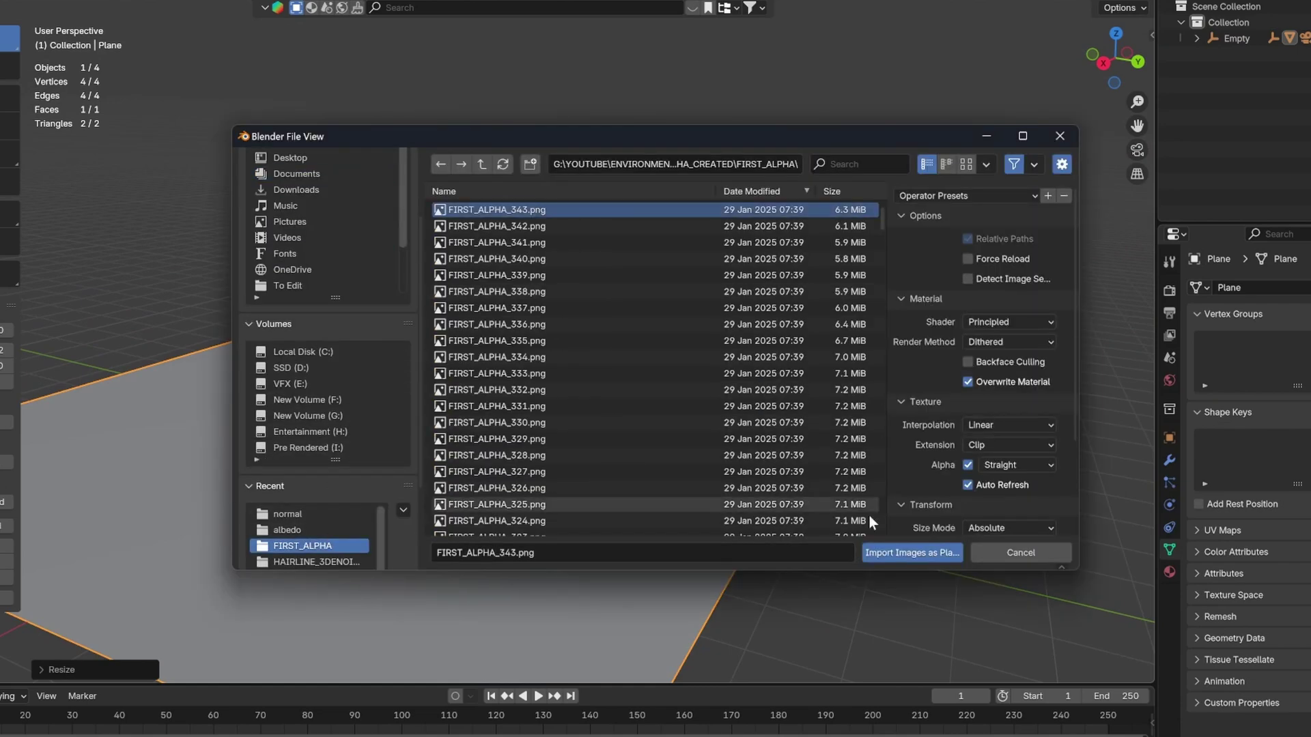
{"action": "left_click", "coordinate": [901, 469]}
- Load the full FIRST_ALPHA frame run into the plane's Image Texture as a sequence
{"action": "key", "text": "shift+F3"}
{"action": "left_click", "coordinate": [1102, 665]}
{"action": "scroll", "coordinate": [541, 424], "scroll_direction": "down", "scroll_amount": 5}
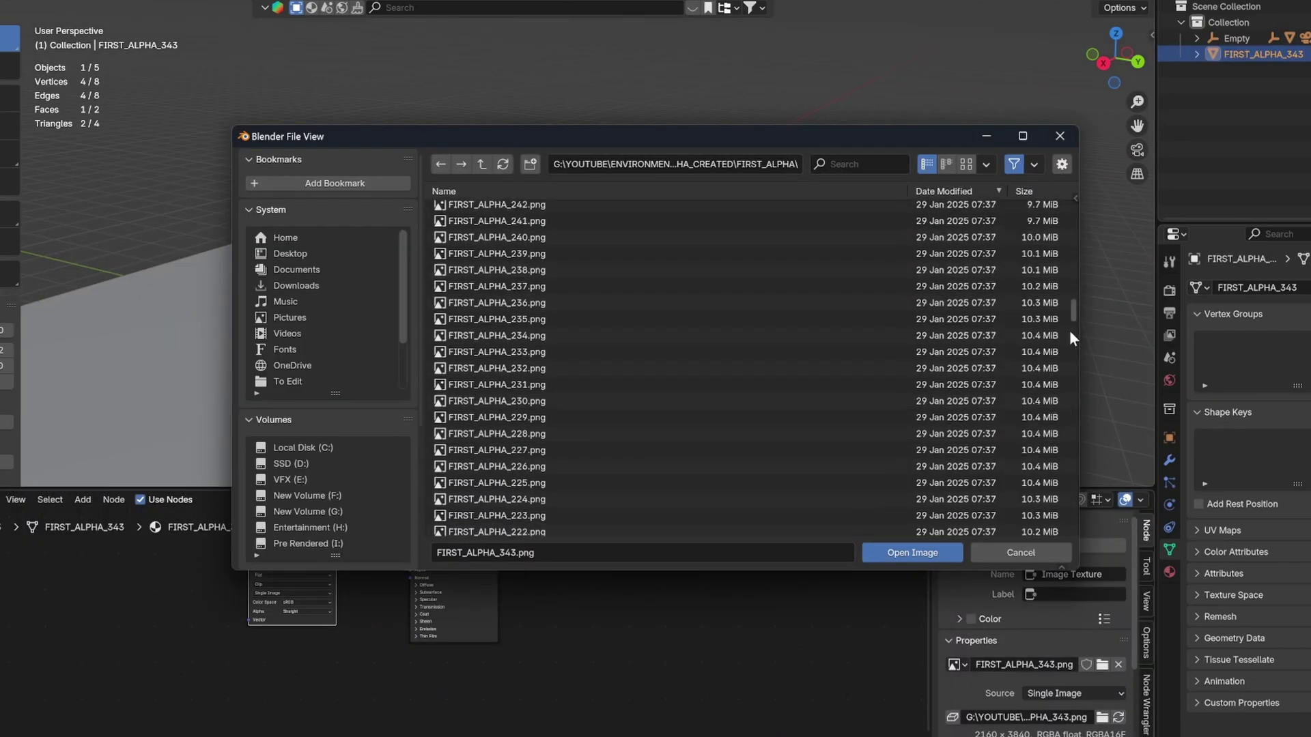
{"action": "left_click", "coordinate": [496, 525], "text": "shift"}
{"action": "left_click", "coordinate": [912, 553]}
{"action": "scroll", "coordinate": [654, 305], "scroll_direction": "up", "scroll_amount": 3}
{"action": "middle_click_drag", "start_coordinate": [654, 304], "coordinate": [529, 332]}
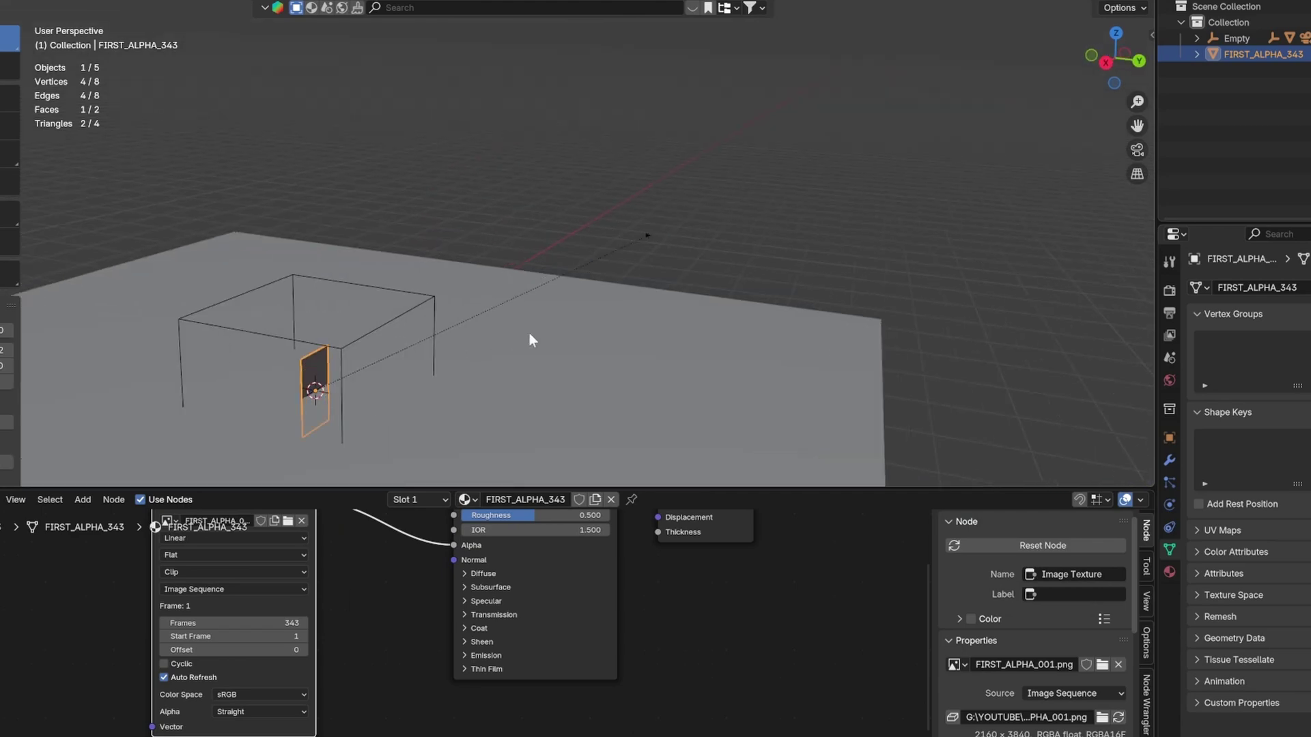
{"action": "scroll", "coordinate": [685, 289], "scroll_direction": "up", "scroll_amount": 2}
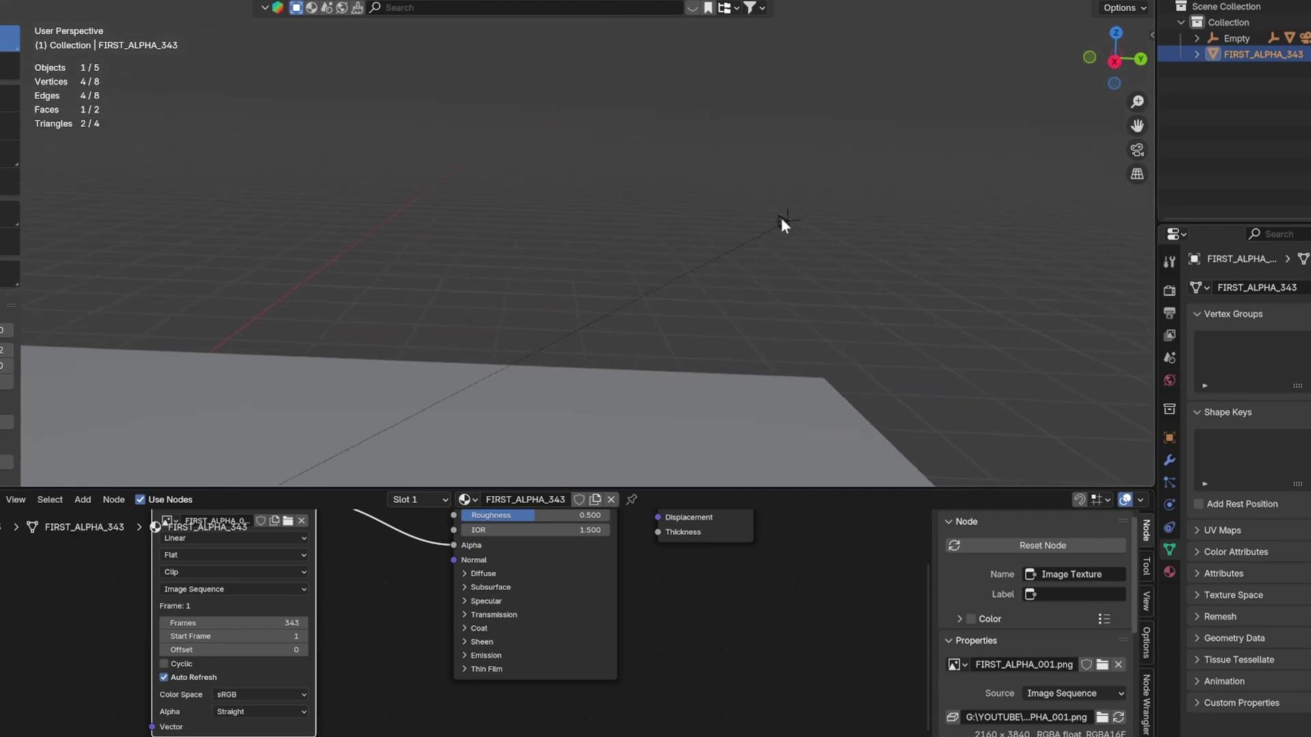
- Copy the camera's location, rotation and scale onto the image plane
{"action": "left_click", "coordinate": [781, 219]}
{"action": "middle_click_drag", "start_coordinate": [616, 325], "coordinate": [573, 286]}
{"action": "key", "text": "ctrl+c"}
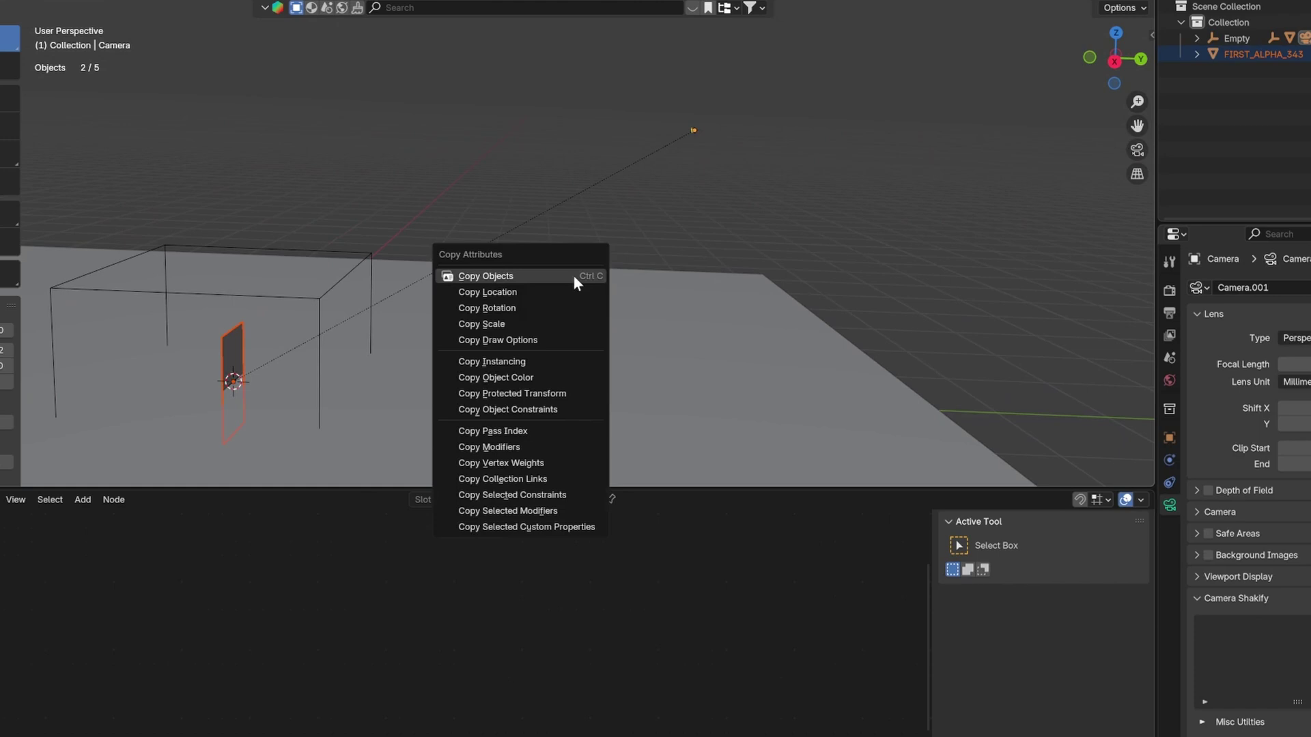
{"action": "left_click", "coordinate": [526, 279]}
{"action": "key", "text": "ctrl+c"}
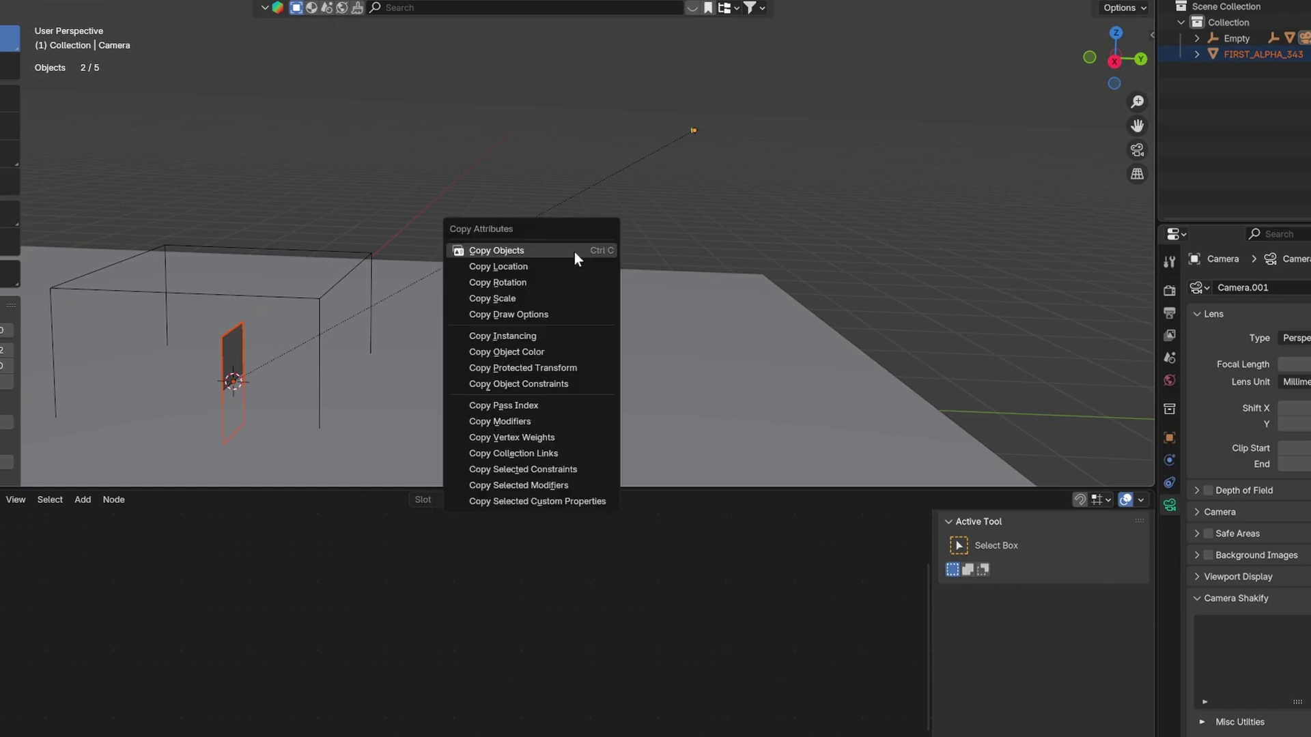
{"action": "left_click", "coordinate": [530, 270]}
{"action": "key", "text": "ctrl+c"}
{"action": "left_click", "coordinate": [494, 282]}
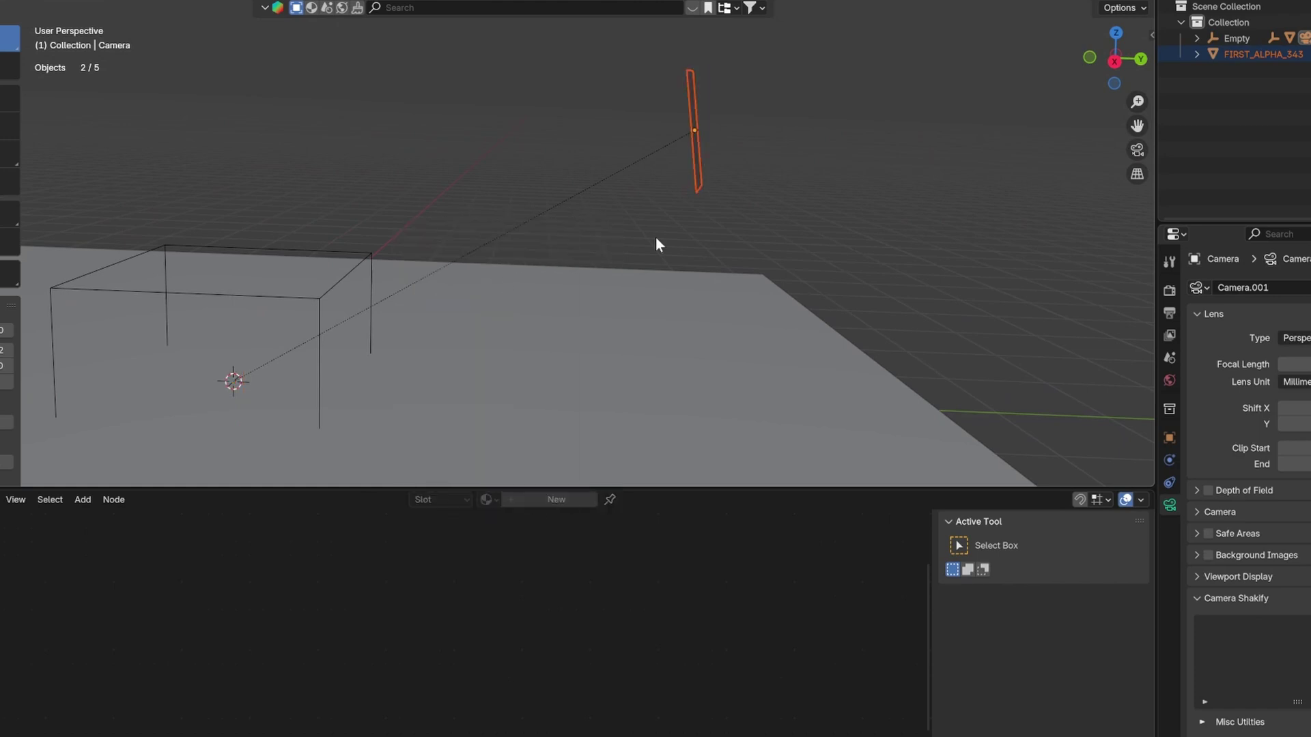
{"action": "middle_click_drag", "start_coordinate": [656, 237], "coordinate": [517, 244]}
{"action": "key", "text": "ctrl+c"}
{"action": "left_click", "coordinate": [516, 285]}
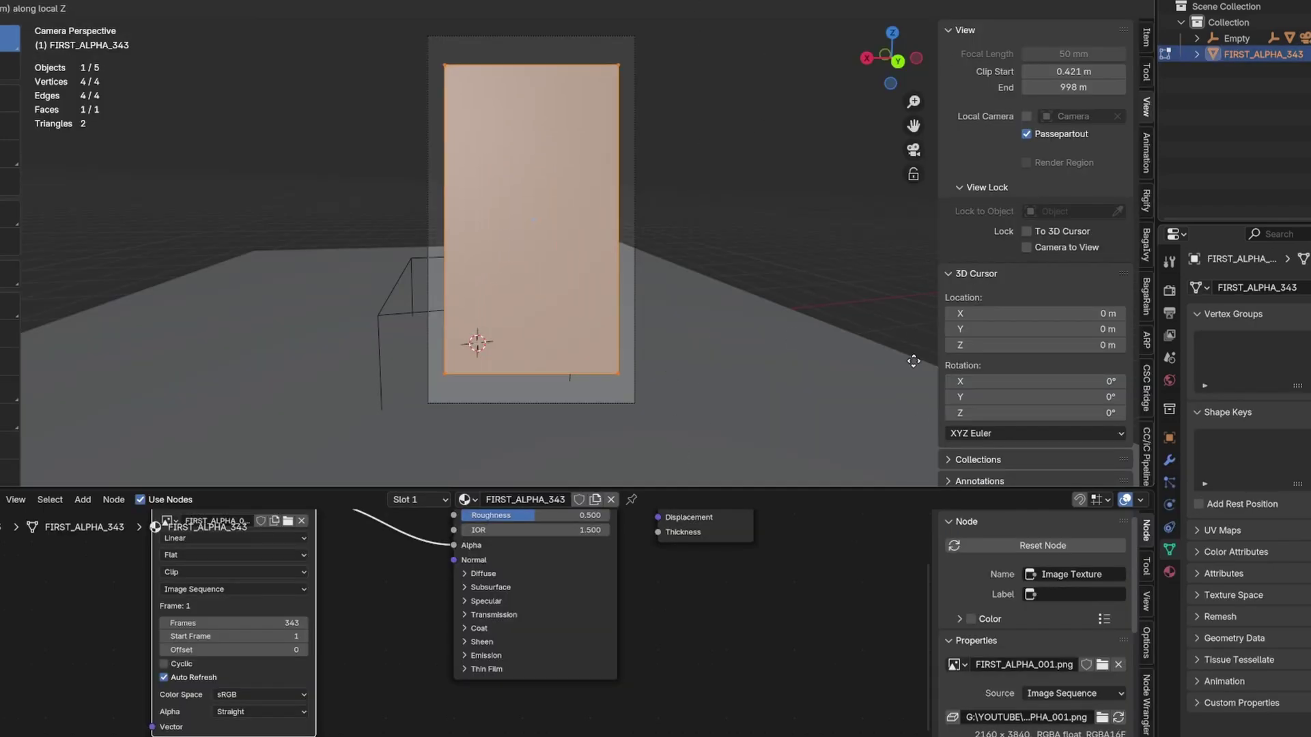
- Scale the image plane up to roughly human height
{"action": "key", "text": "s"}
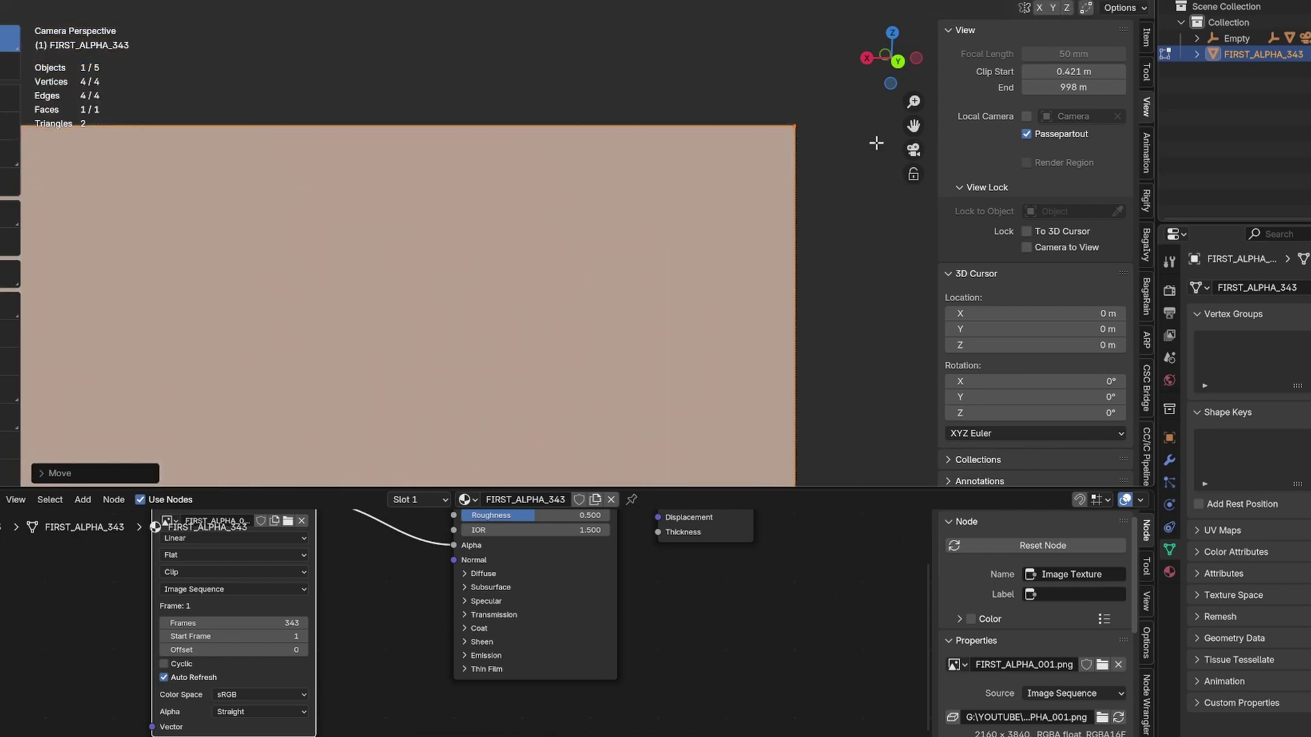
{"action": "left_click", "coordinate": [620, 122]}
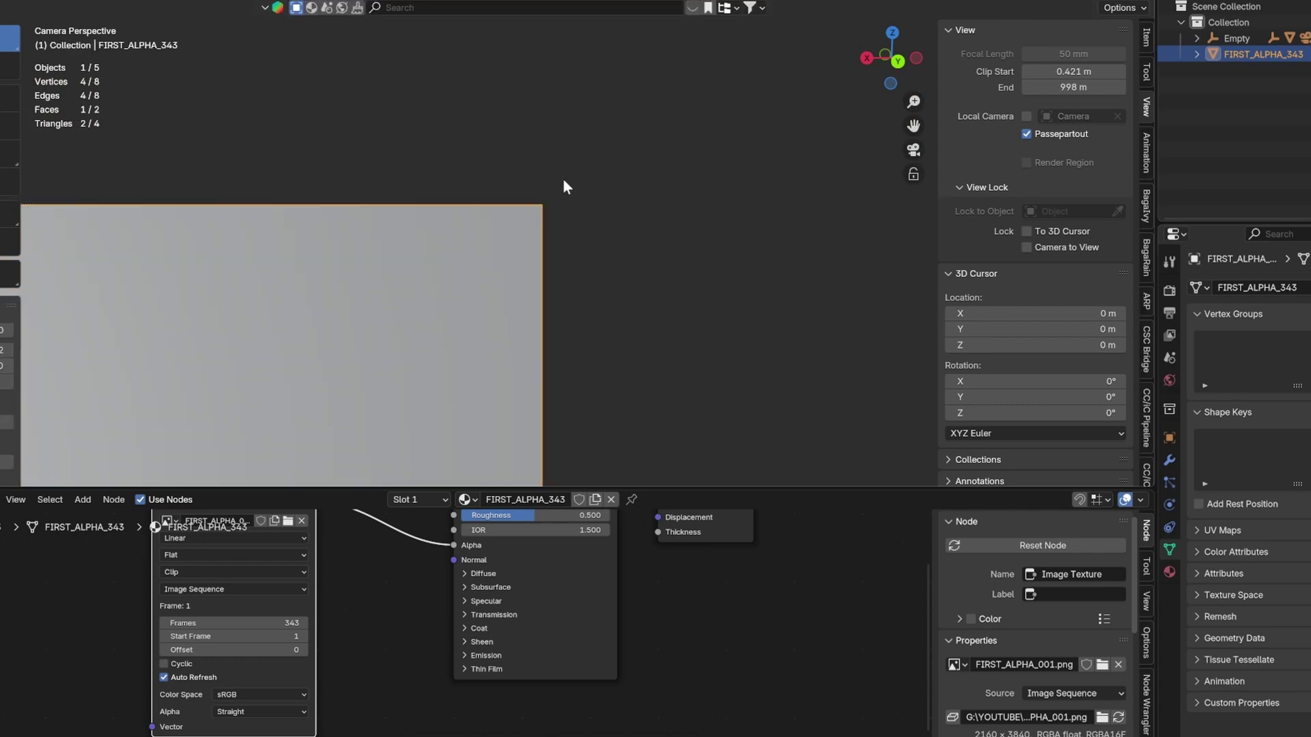
{"action": "middle_click_drag", "start_coordinate": [562, 179], "coordinate": [685, 237]}
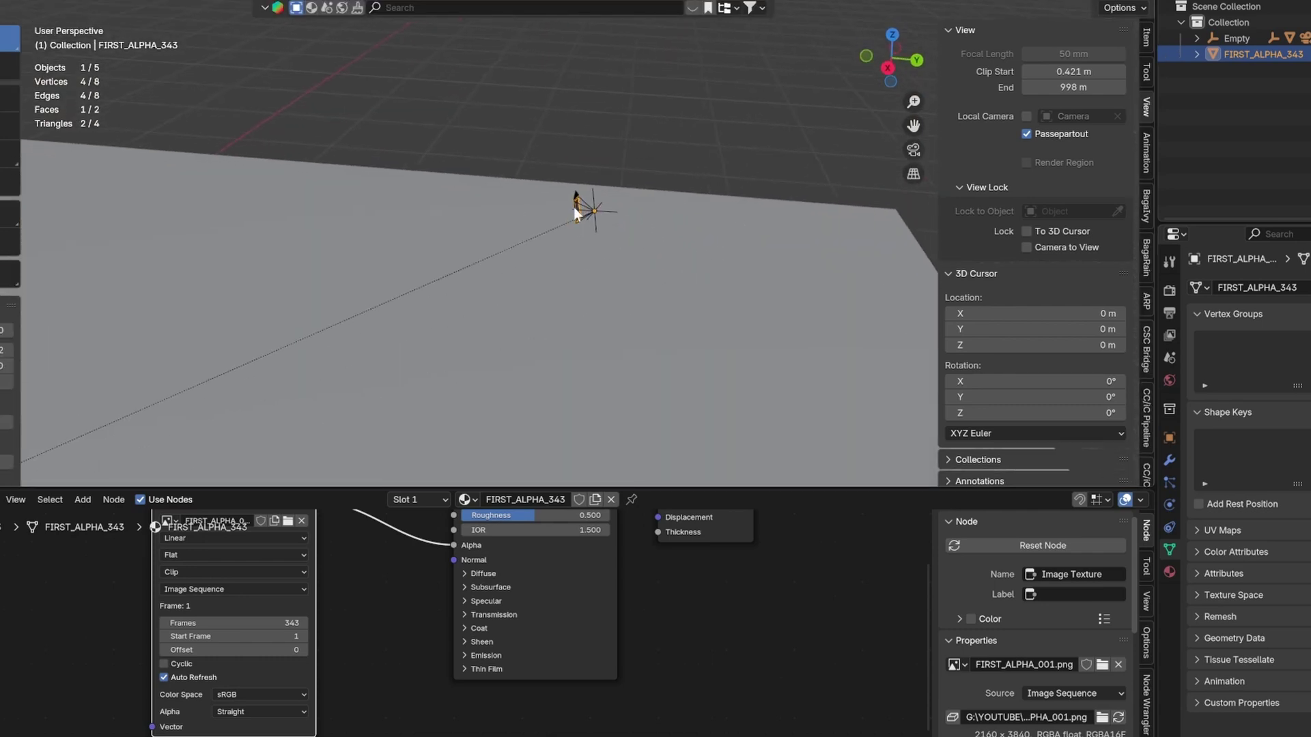
{"action": "key", "text": "s"}
{"action": "middle_click_drag", "start_coordinate": [552, 64], "coordinate": [699, 161]}
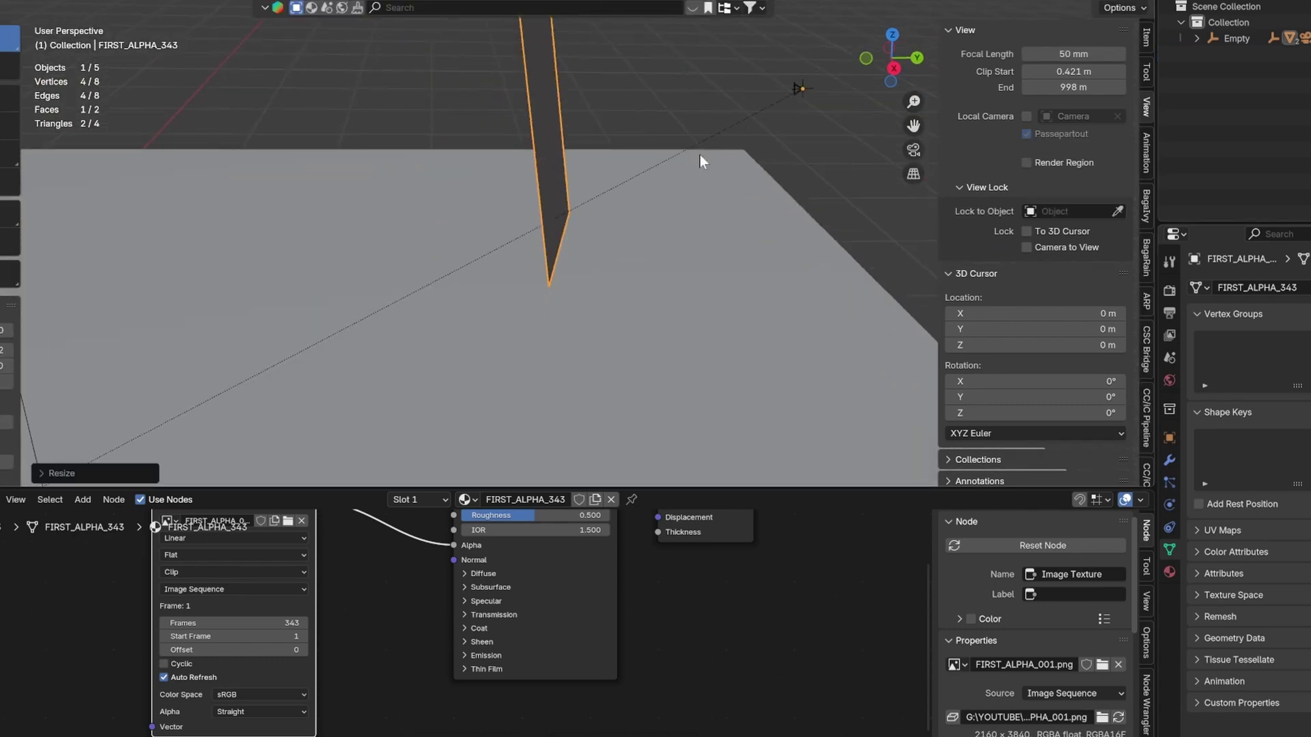
{"action": "left_click", "coordinate": [617, 101]}
{"action": "key", "text": "z"}
{"action": "scroll", "coordinate": [601, 251], "scroll_direction": "down", "scroll_amount": 3}
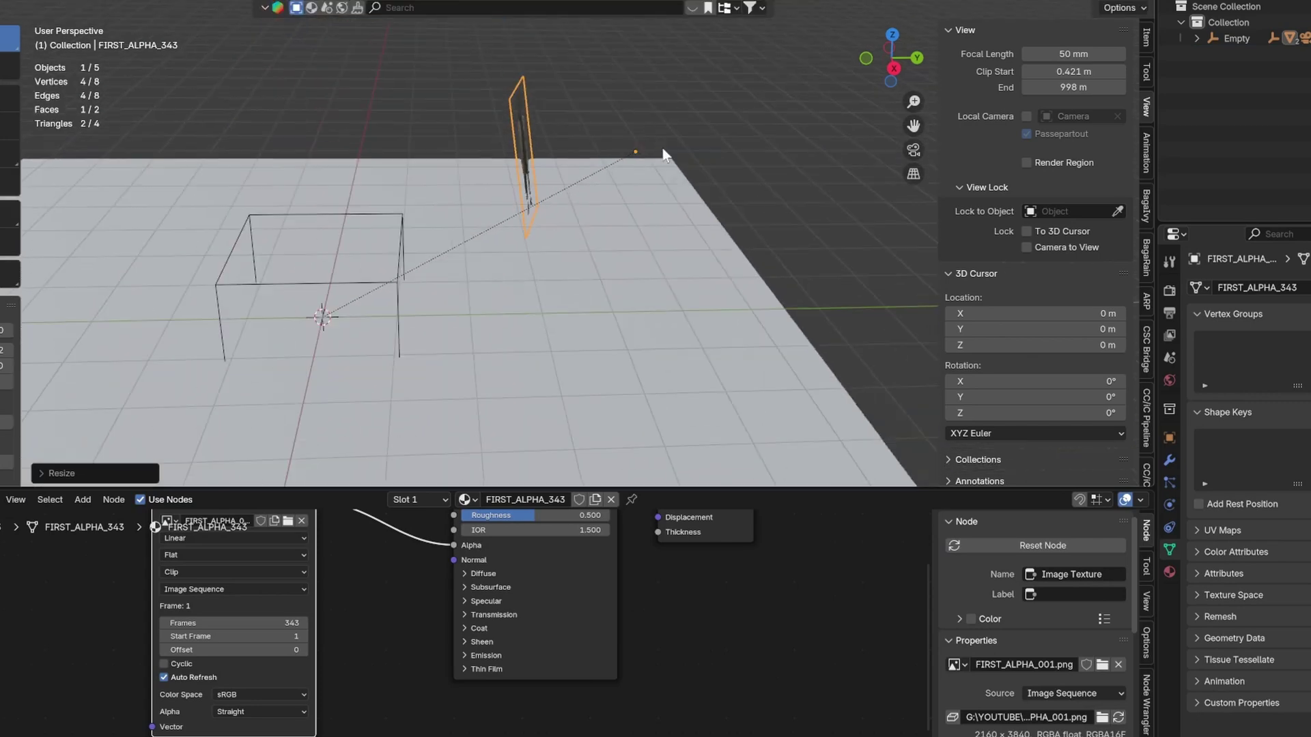
{"action": "middle_click_drag", "start_coordinate": [664, 155], "coordinate": [610, 92]}
{"action": "key", "text": "s"}
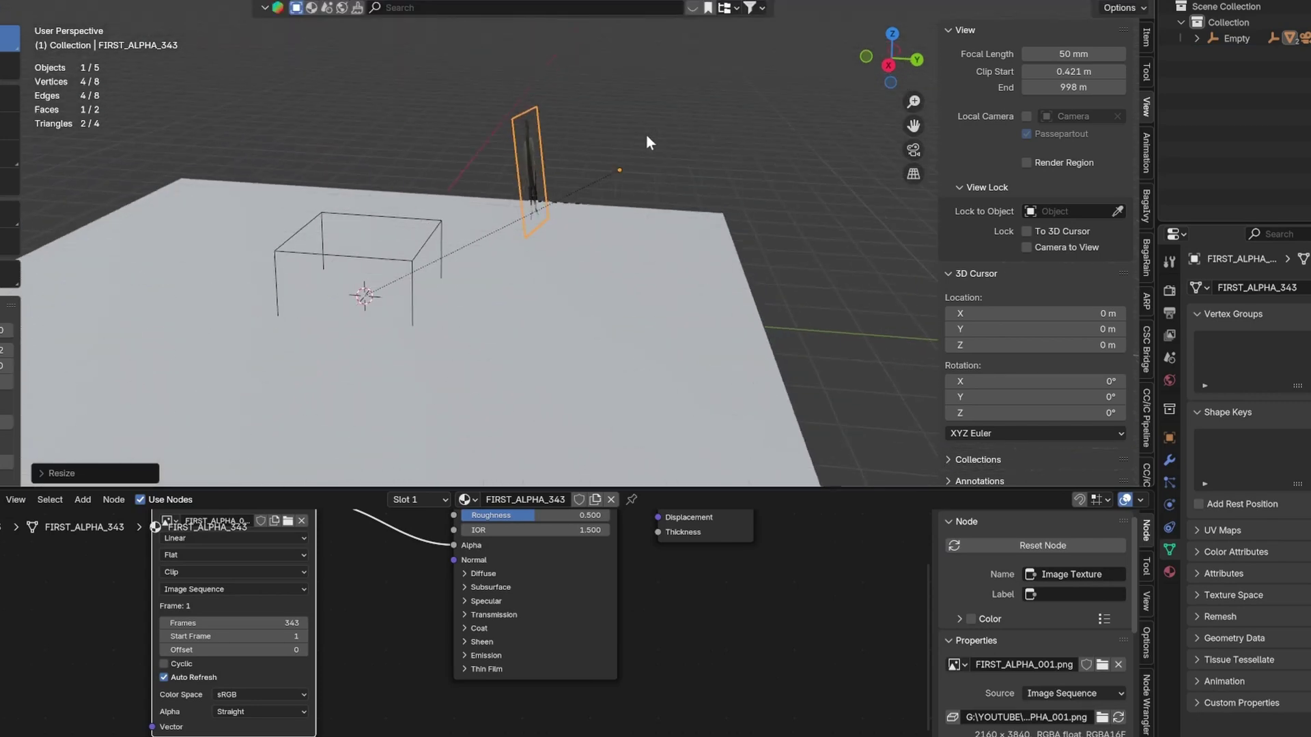
{"action": "key", "text": "s"}
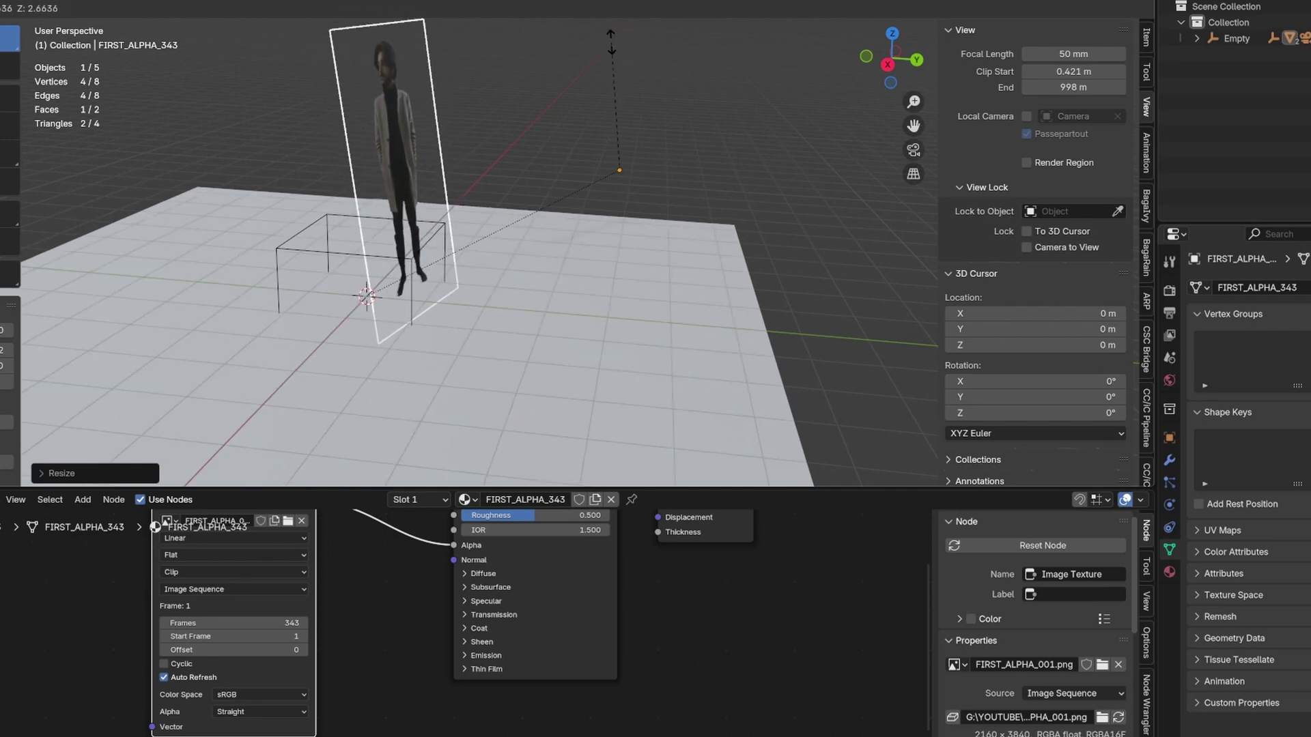
- Parent the image plane to the camera and view through the camera
{"action": "left_click", "coordinate": [618, 169]}
{"action": "left_click", "coordinate": [762, 106], "text": "shift"}
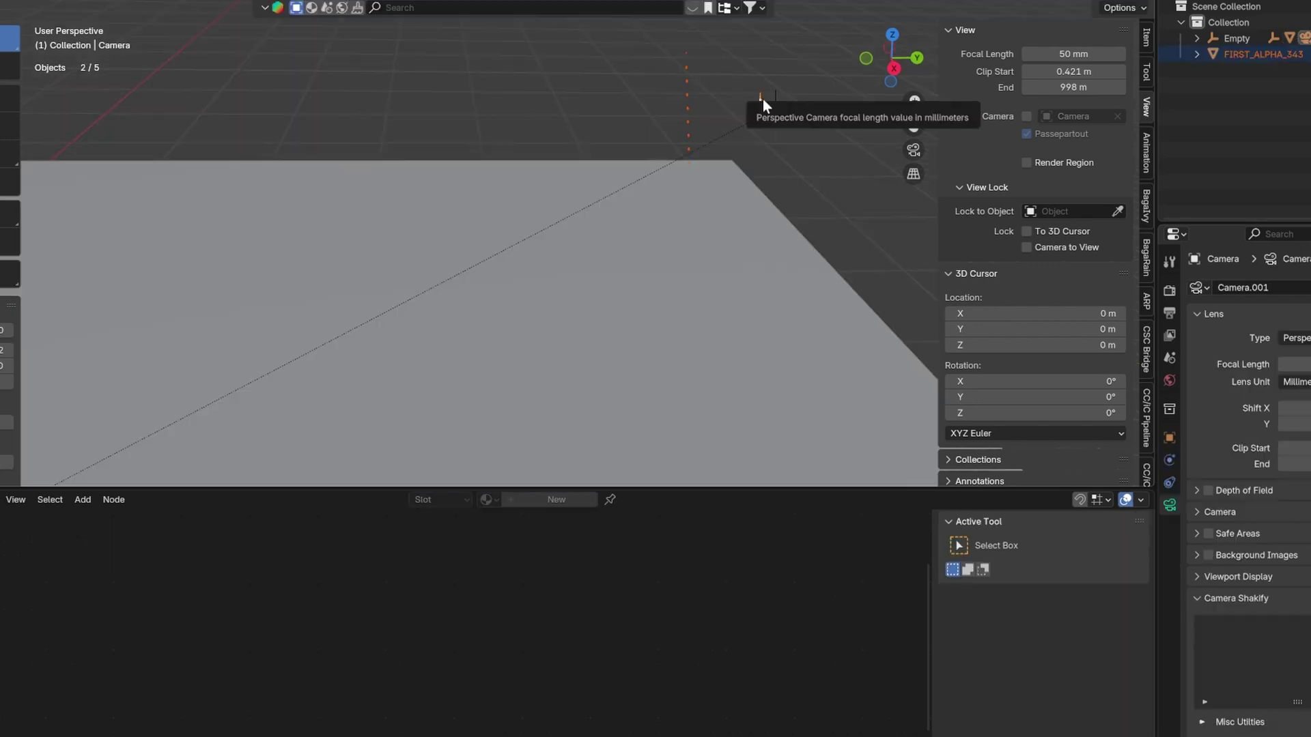
{"action": "left_click", "coordinate": [760, 98]}
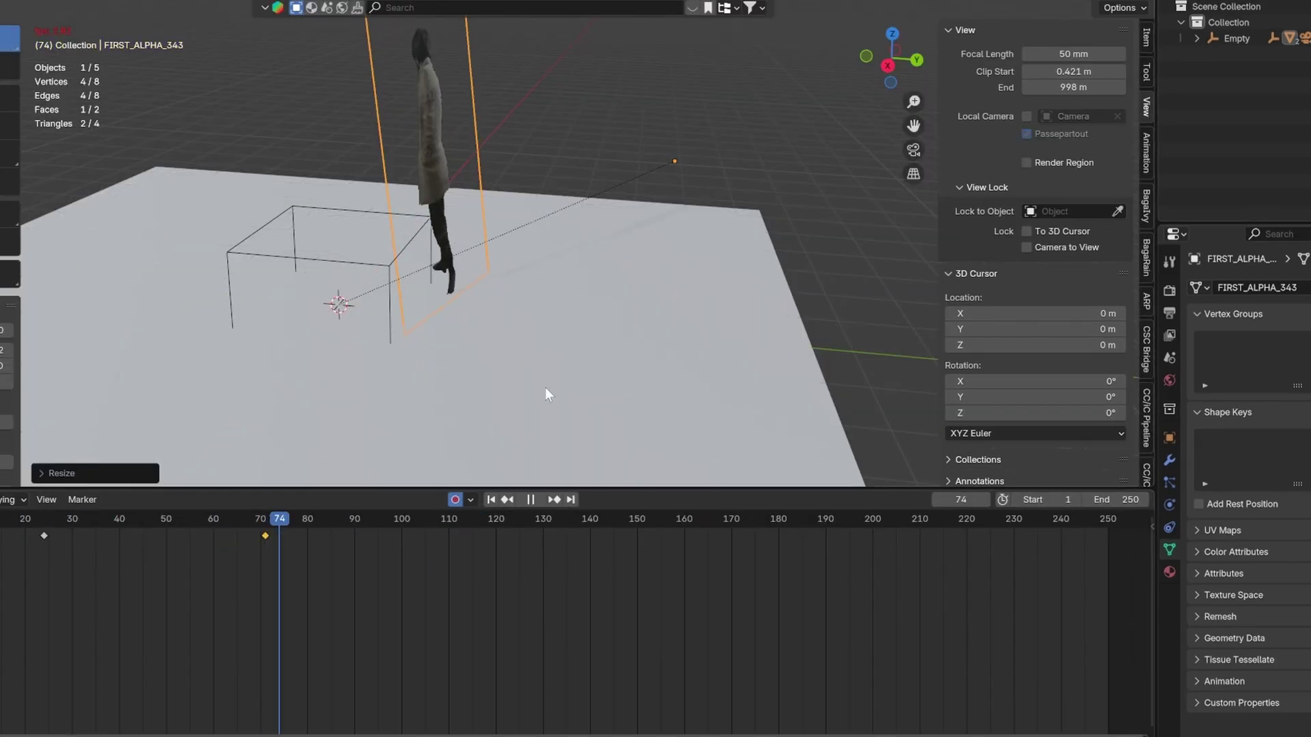
{"action": "key", "text": "KP_0"}
- Stop playback on a frame, change viewport shading, and show the plane's shader nodes
{"action": "key", "text": "space"}
{"action": "left_click", "coordinate": [370, 520]}
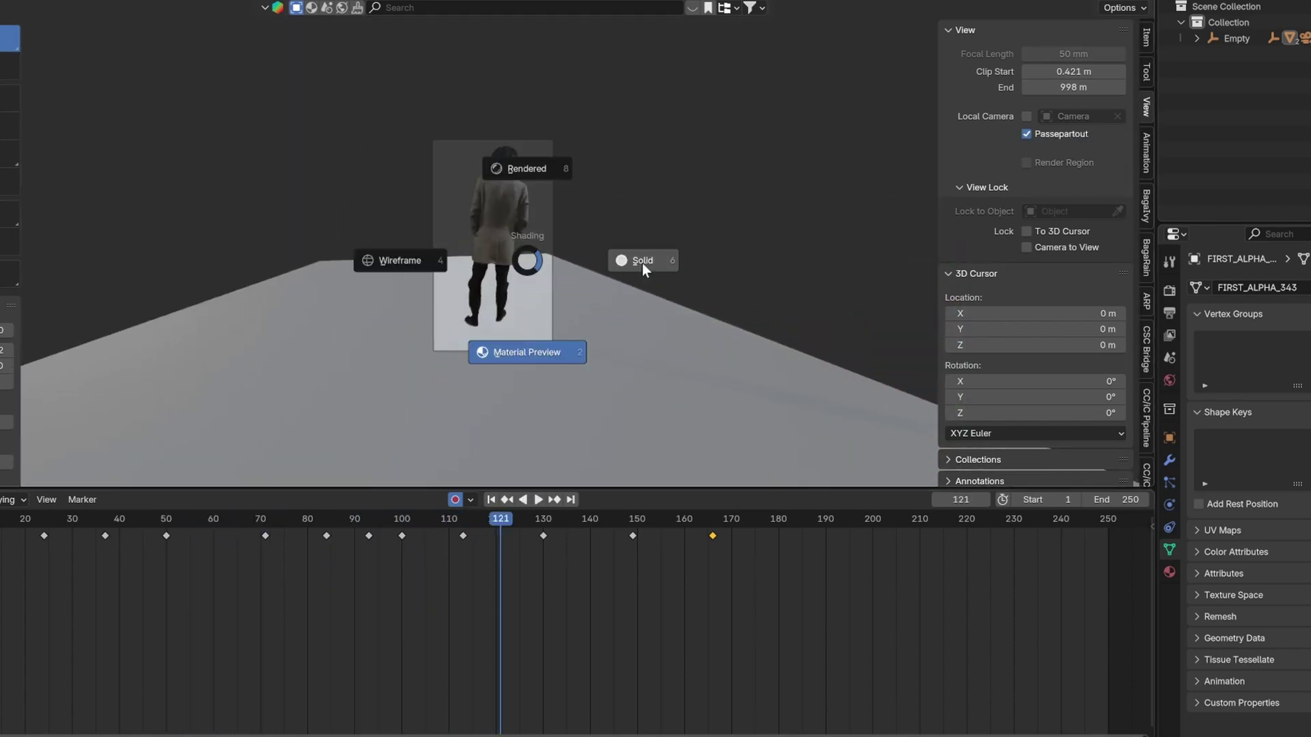
{"action": "left_click", "coordinate": [644, 268]}
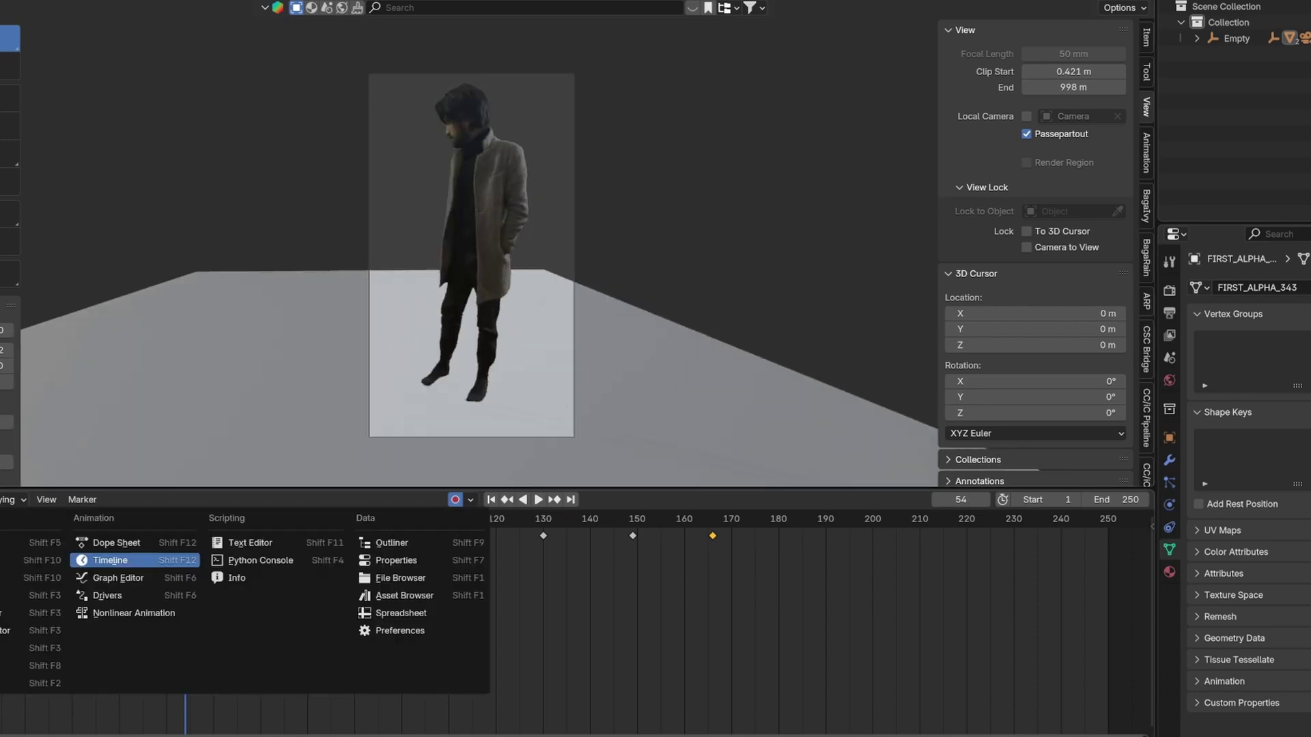
{"action": "left_click", "coordinate": [21, 648]}
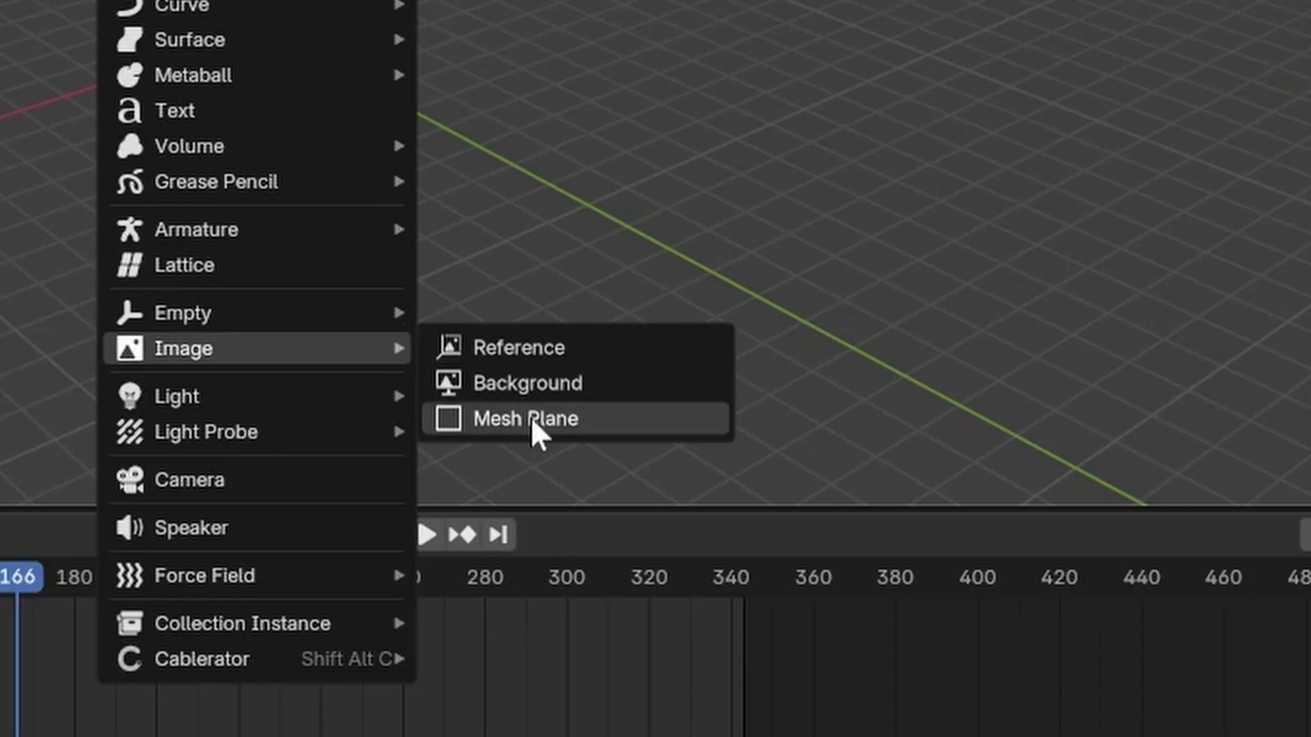
- Import the albedo frames from the SwitchLight export folder as an image plane
{"action": "left_click", "coordinate": [590, 437]}
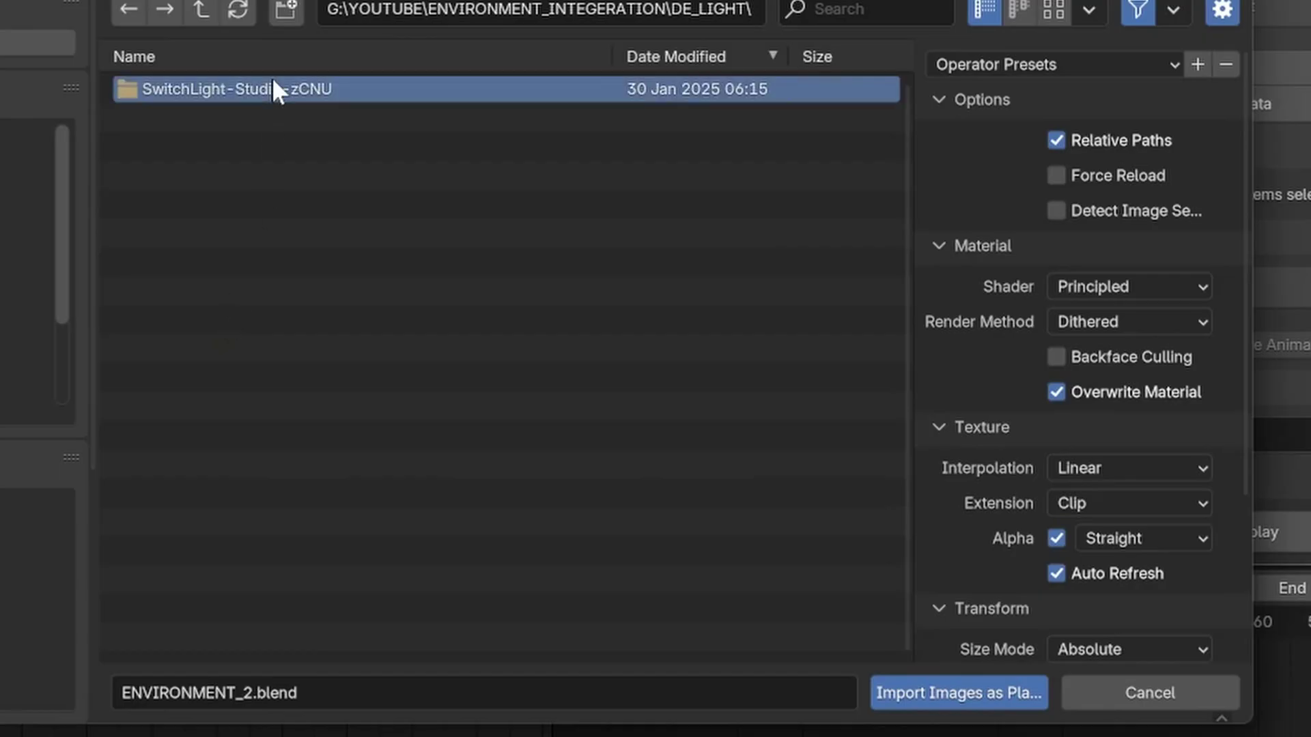
{"action": "double_click", "coordinate": [272, 88]}
{"action": "double_click", "coordinate": [264, 91]}
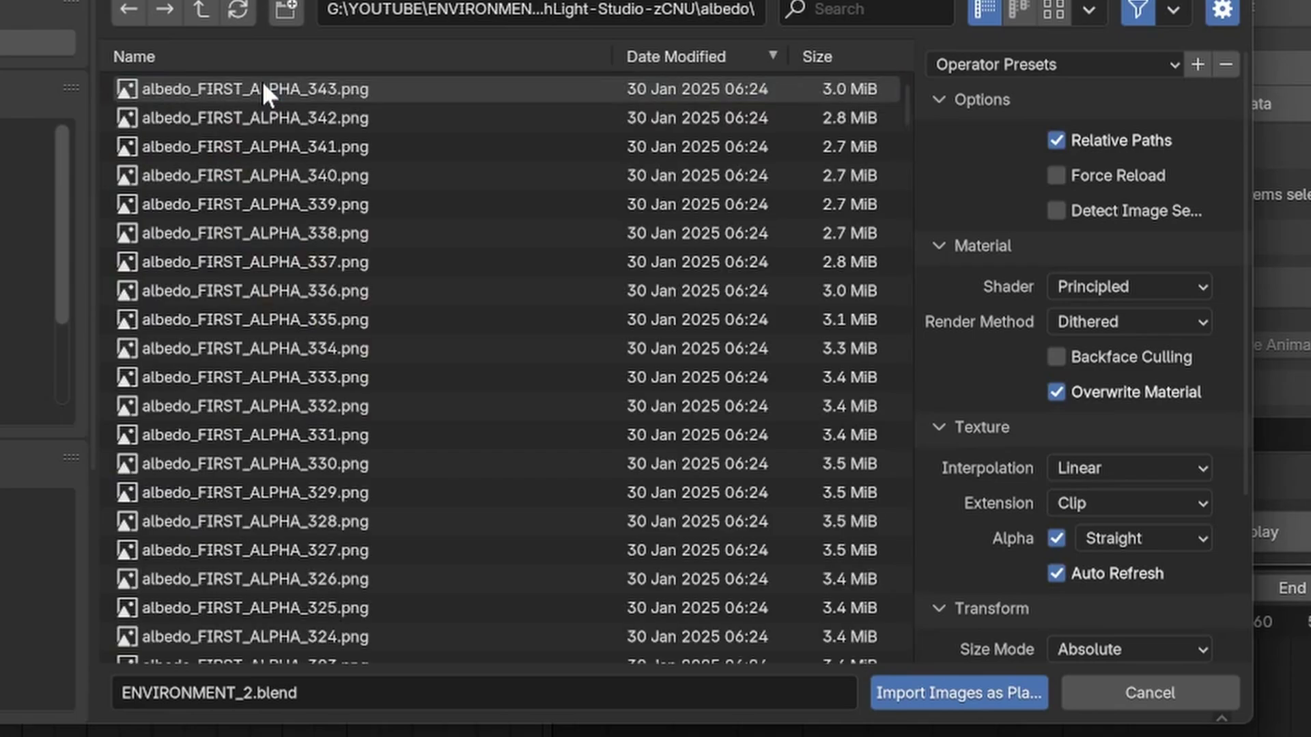
{"action": "left_click", "coordinate": [958, 692]}
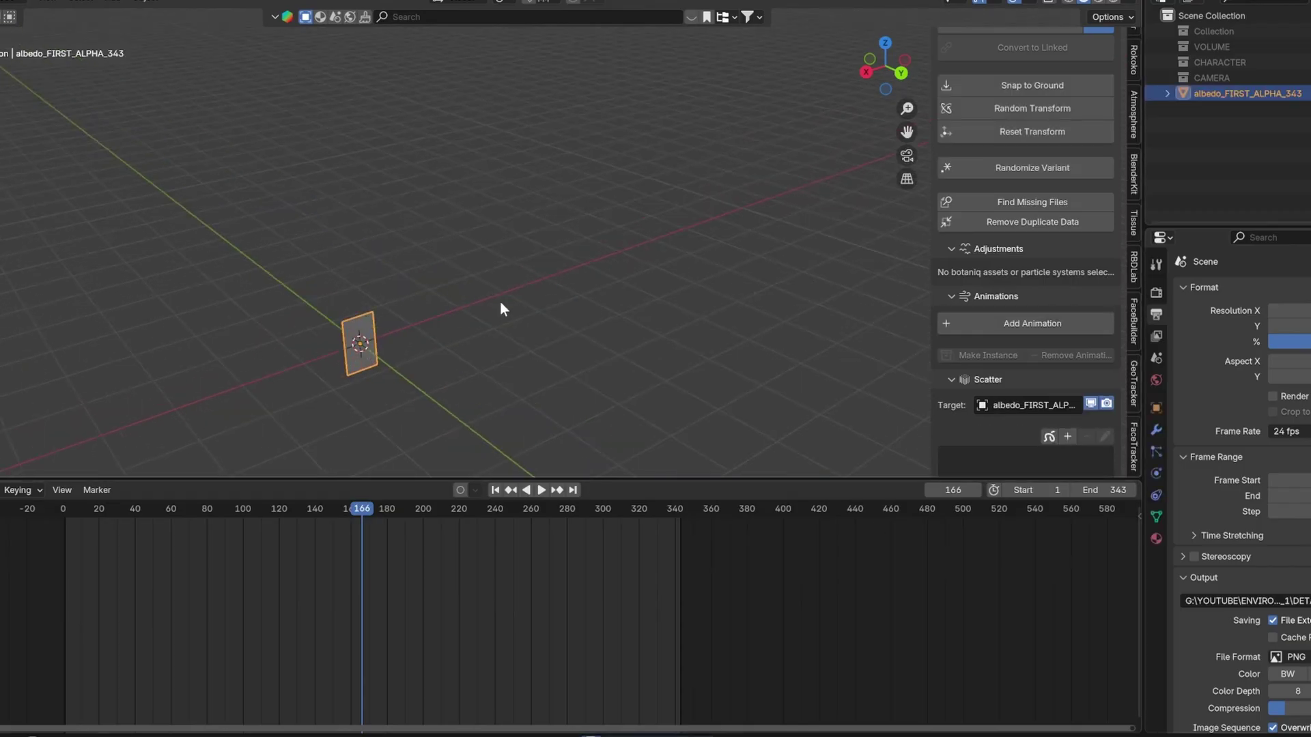
- Enlarge the albedo plane and raise it along Z to rest on the floor
{"action": "key", "text": "s"}
{"action": "left_click", "coordinate": [504, 273]}
{"action": "key", "text": "g"}
{"action": "key", "text": "z"}
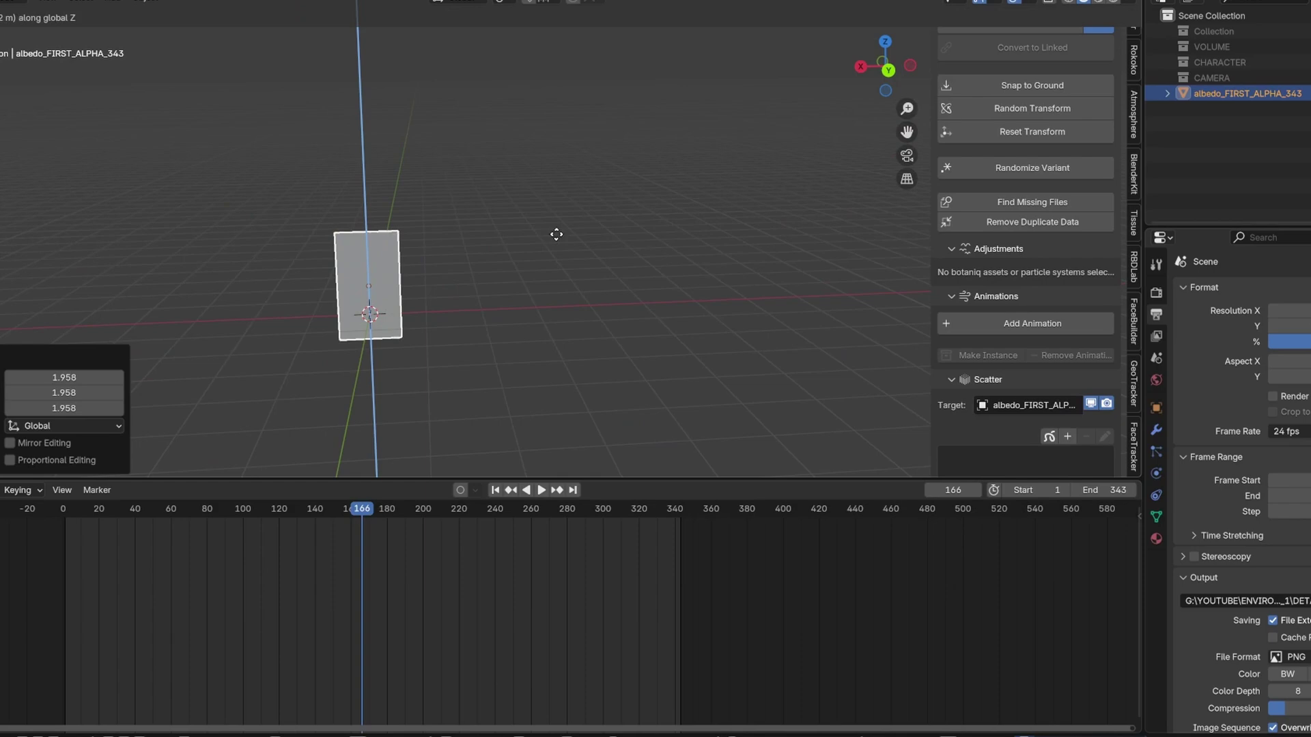
{"action": "left_click", "coordinate": [556, 234]}
- Turn the timeline into the Shader Editor and browse back to the export folder
{"action": "left_click", "coordinate": [5, 489]}
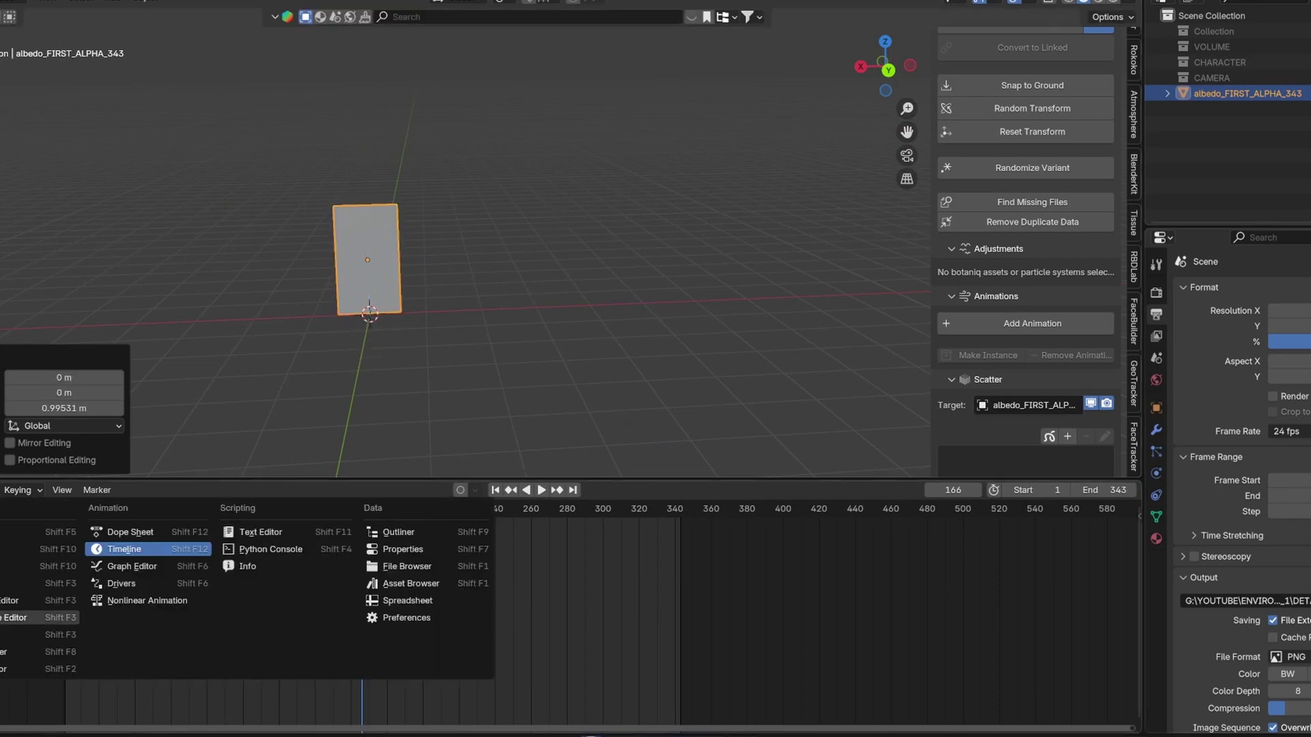
{"action": "left_click", "coordinate": [10, 634]}
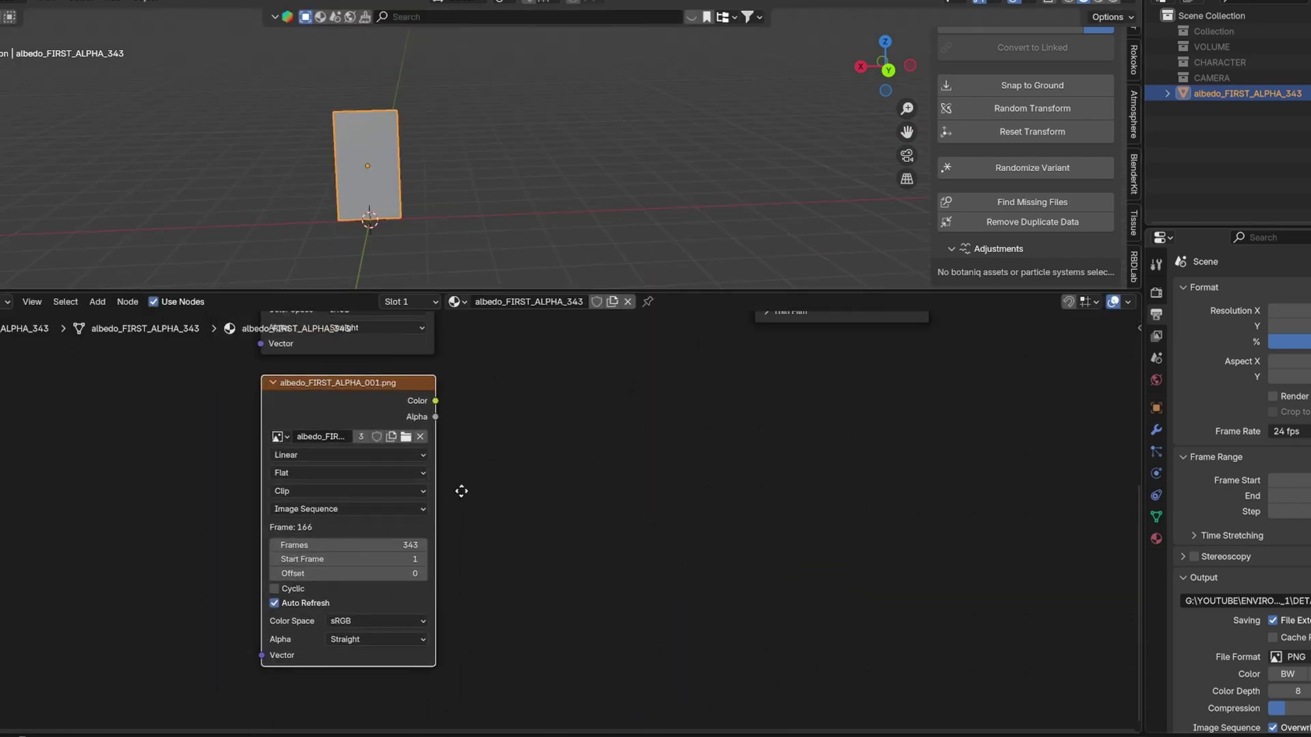
{"action": "left_click", "coordinate": [428, 434]}
{"action": "left_click", "coordinate": [486, 169]}
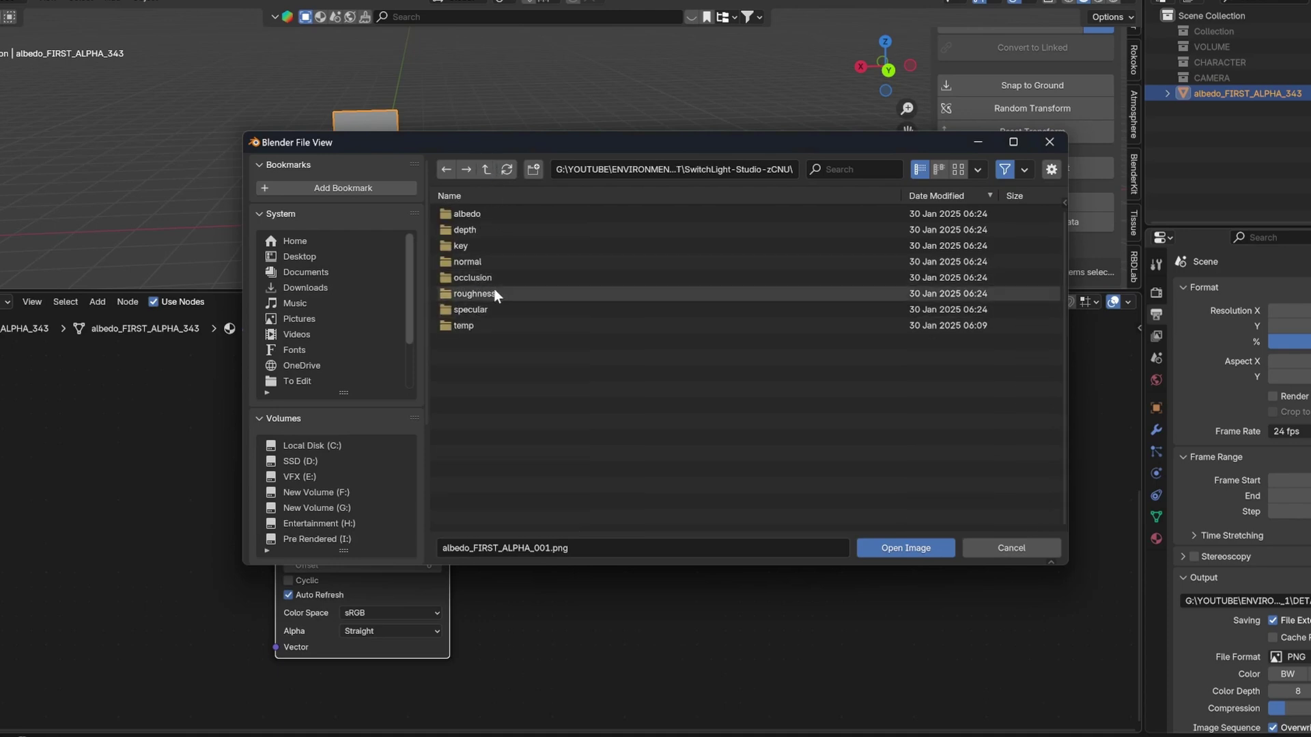
- Load all normal frames as a Non-Color image texture node and position it lower
{"action": "double_click", "coordinate": [495, 289]}
{"action": "key", "text": "a"}
{"action": "key", "text": "Return"}
{"action": "left_click", "coordinate": [437, 581]}
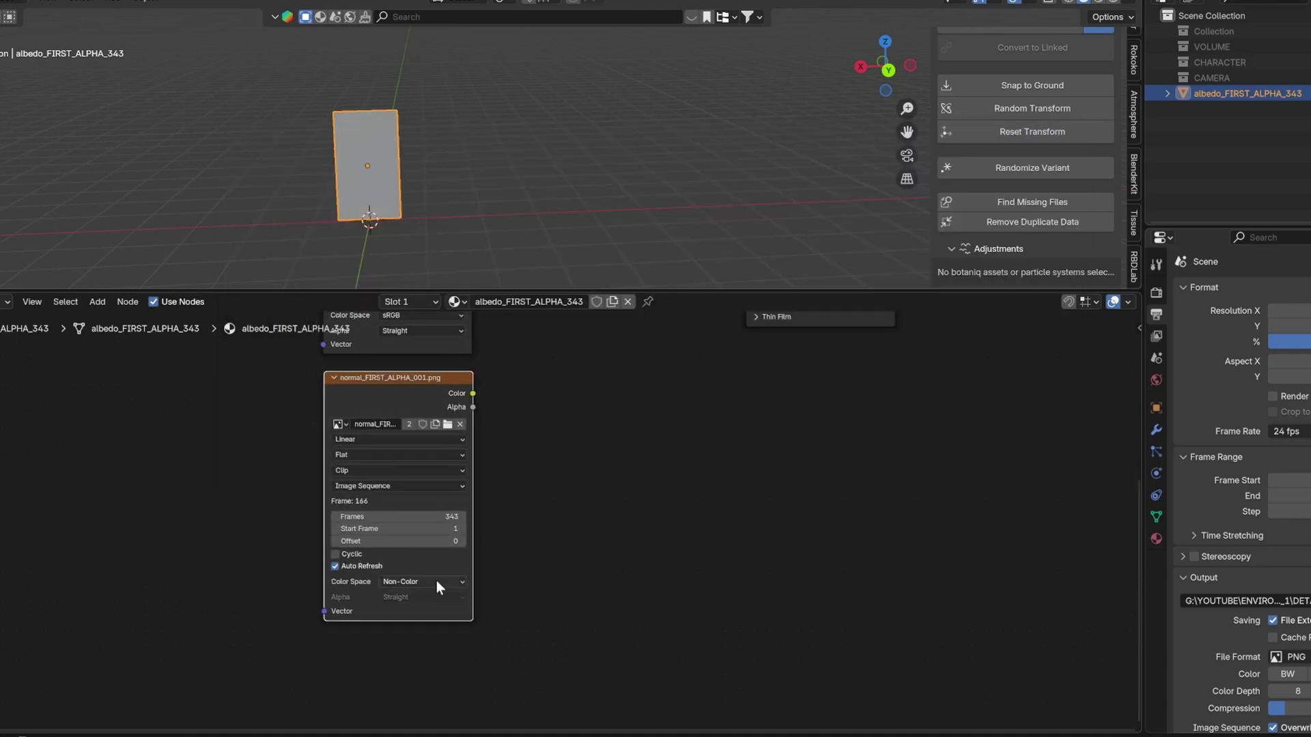
{"action": "scroll", "coordinate": [420, 404], "scroll_direction": "down", "scroll_amount": 1}
{"action": "left_click", "coordinate": [449, 546]}
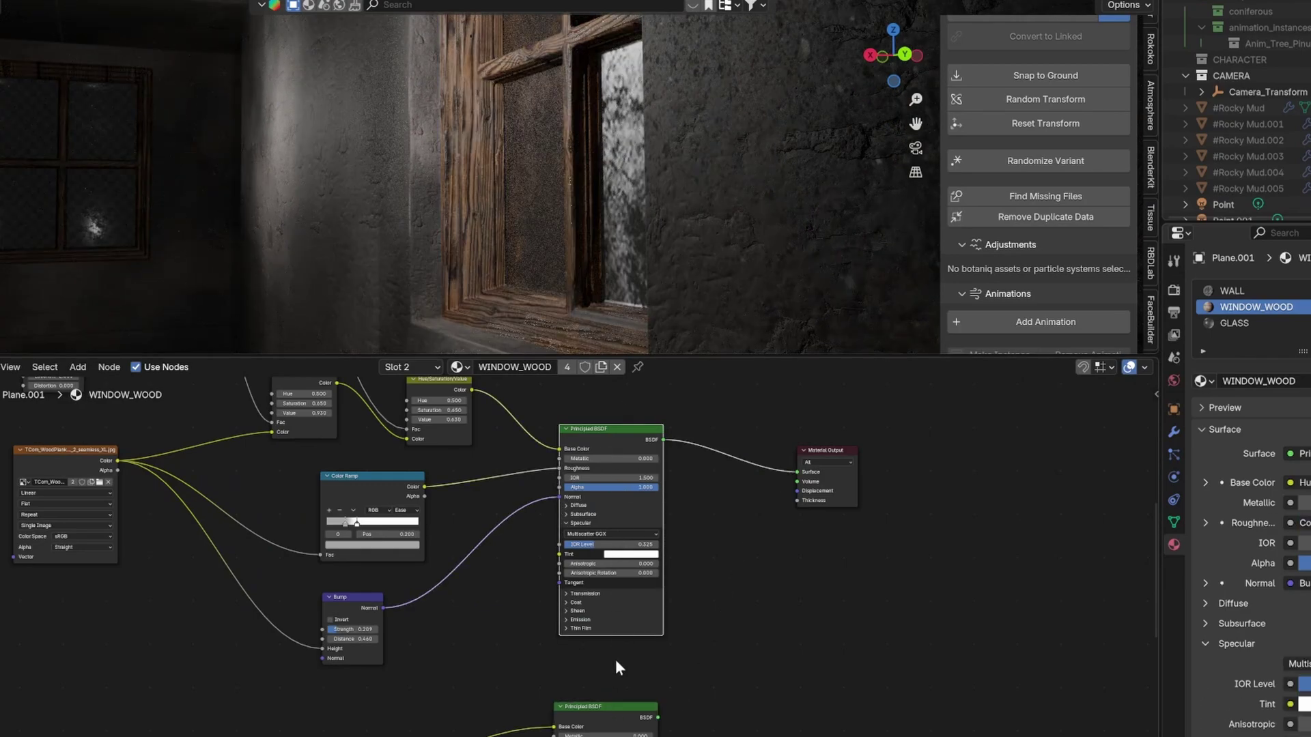
{"action": "type", "text": "r"}
- Insert a Color Ramp on the texture-to-roughness link, raising contrast and greying its dark stop
{"action": "key", "text": "Return"}
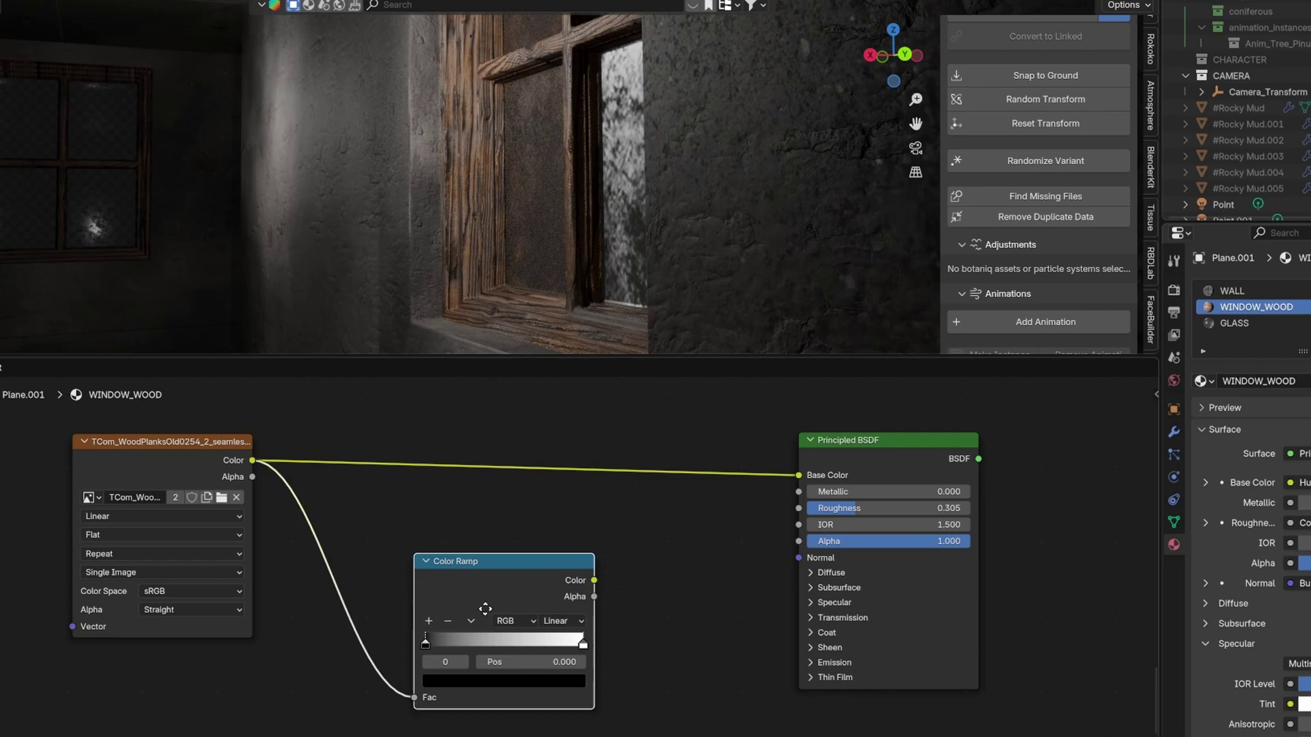
{"action": "left_click", "coordinate": [542, 583]}
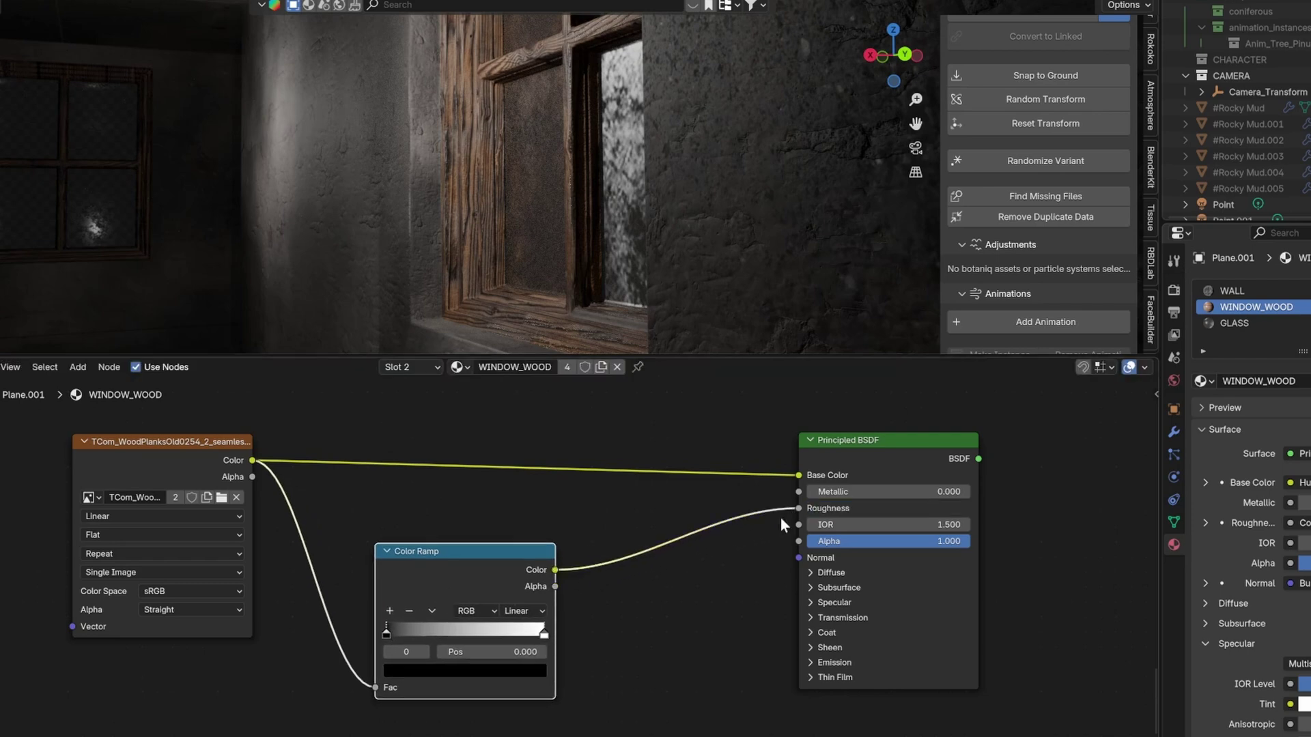
{"action": "scroll", "coordinate": [583, 565], "scroll_direction": "up", "scroll_amount": 2}
{"action": "left_click_drag", "start_coordinate": [349, 599], "coordinate": [443, 599]}
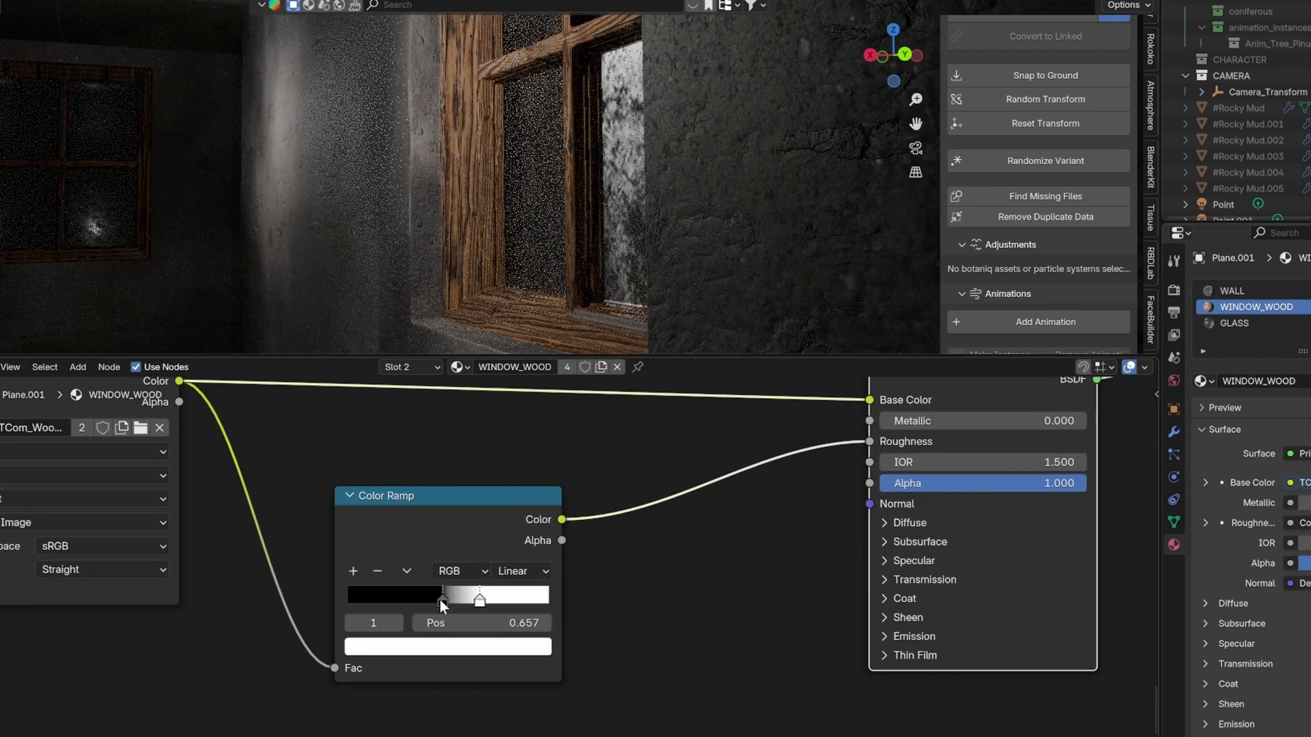
{"action": "left_click", "coordinate": [409, 597]}
{"action": "left_click", "coordinate": [447, 646]}
{"action": "left_click_drag", "start_coordinate": [515, 446], "coordinate": [530, 405]}
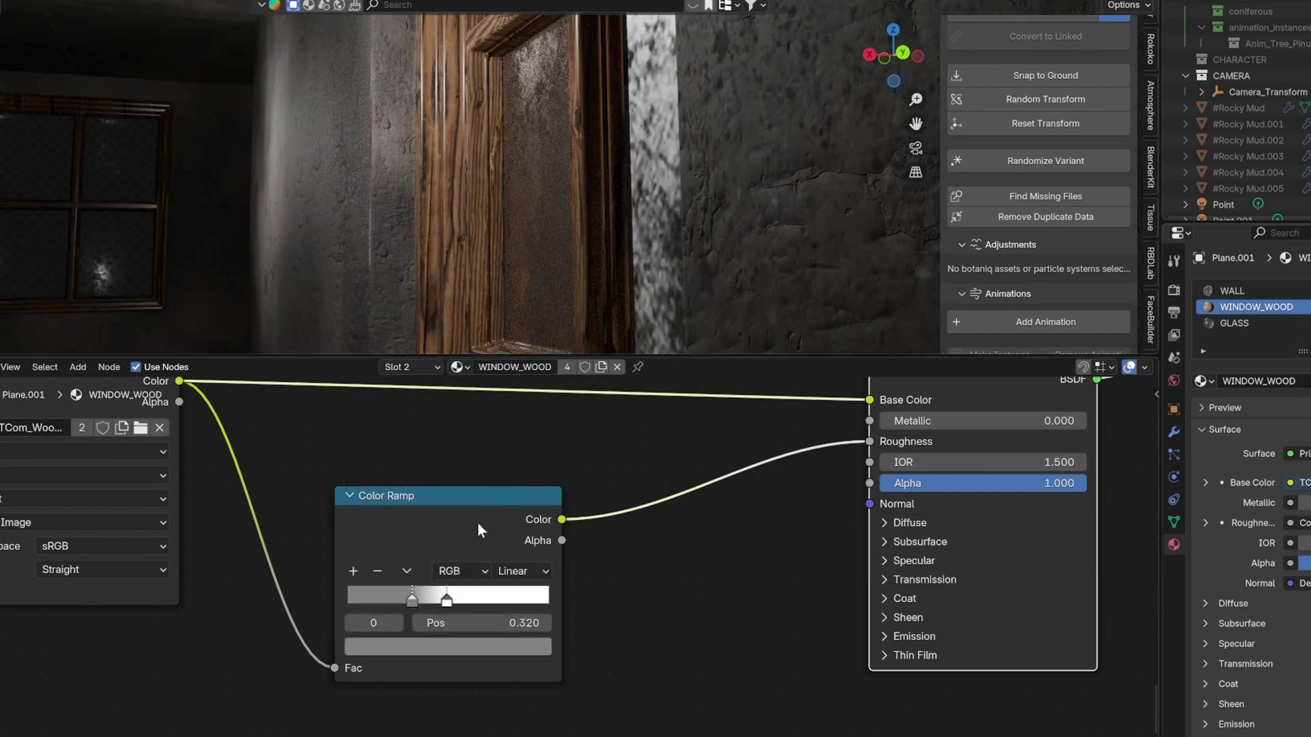
{"action": "scroll", "coordinate": [466, 485], "scroll_direction": "down", "scroll_amount": 2}
- Add a Bump node driven by the wood texture's Height, wired into the shader Normal
{"action": "key", "text": "shift+a"}
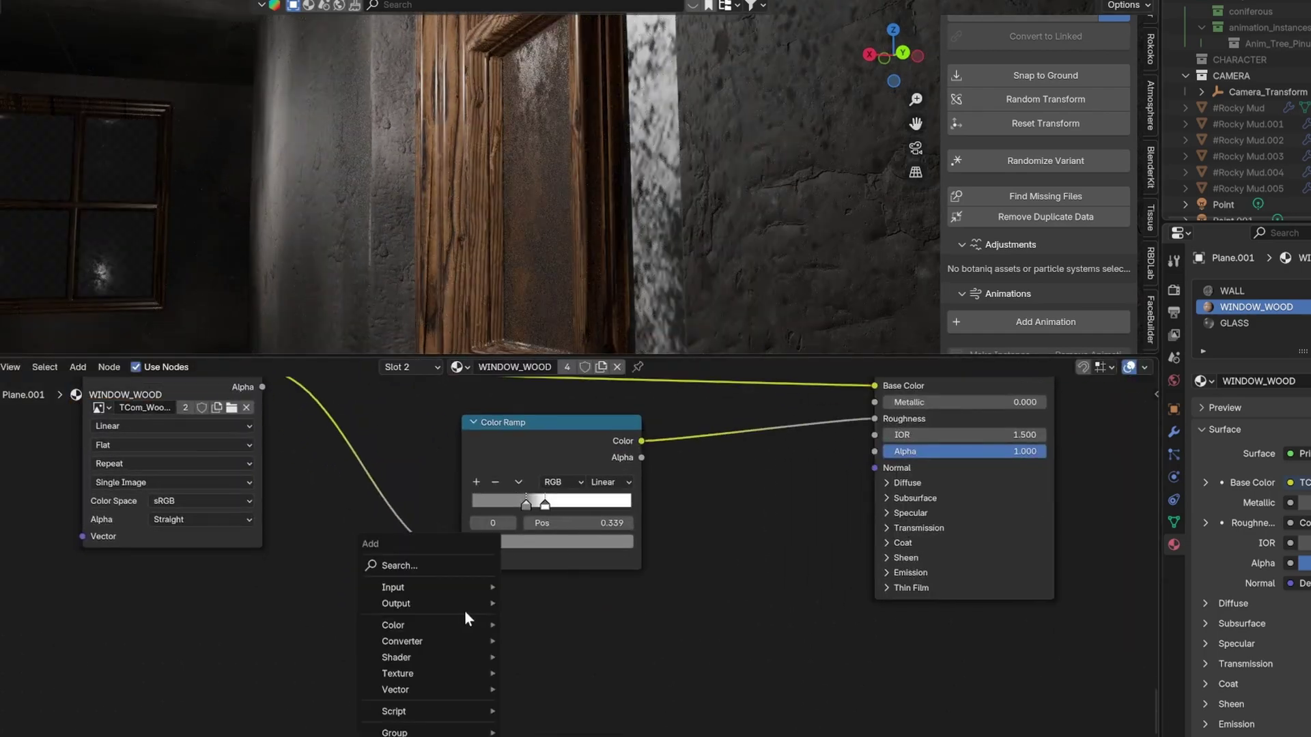
{"action": "type", "text": "bump"}
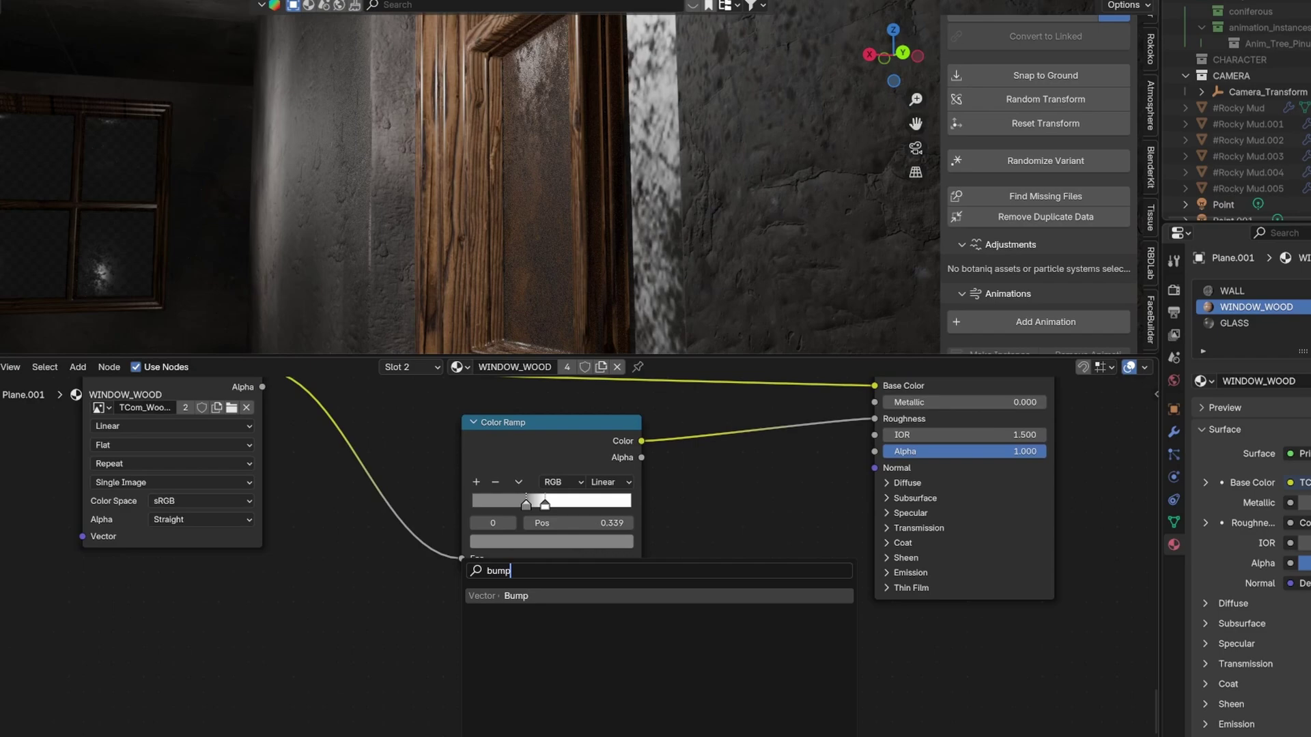
{"action": "key", "text": "Return"}
{"action": "scroll", "coordinate": [482, 615], "scroll_direction": "down", "scroll_amount": 1}
{"action": "left_click", "coordinate": [480, 629]}
{"action": "left_click_drag", "start_coordinate": [300, 397], "coordinate": [481, 682]}
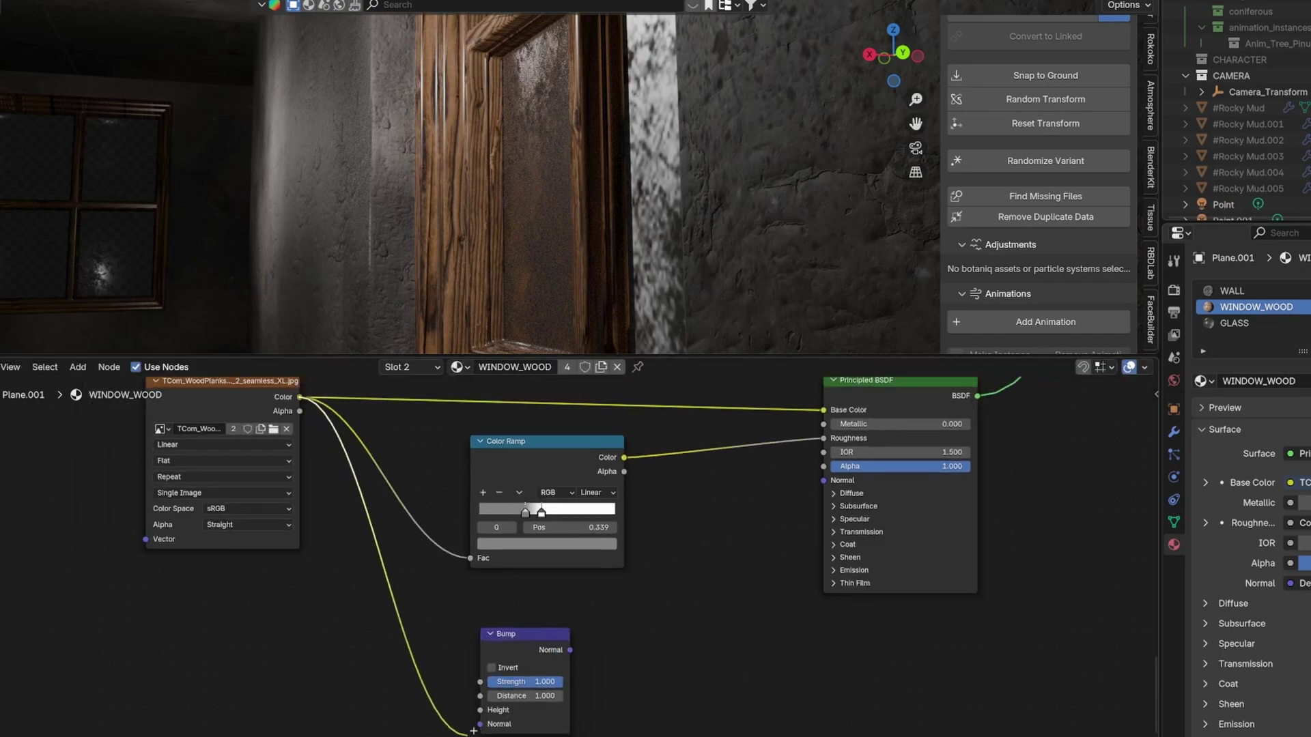
{"action": "left_click_drag", "start_coordinate": [570, 650], "coordinate": [824, 480]}
{"action": "scroll", "coordinate": [402, 622], "scroll_direction": "up", "scroll_amount": 3}
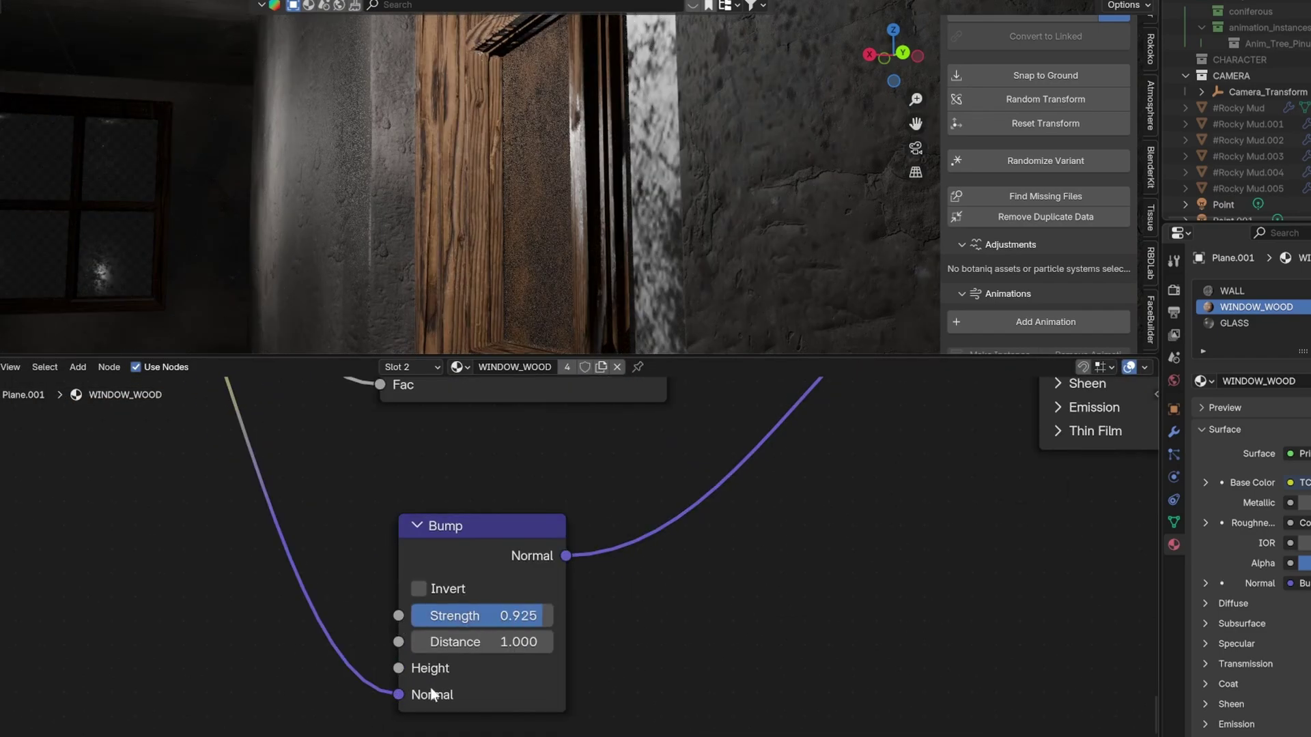
{"action": "left_click_drag", "start_coordinate": [398, 615], "coordinate": [398, 668]}
{"action": "scroll", "coordinate": [209, 540], "scroll_direction": "down", "scroll_amount": 2}
{"action": "left_click_drag", "start_coordinate": [210, 540], "coordinate": [175, 528]}
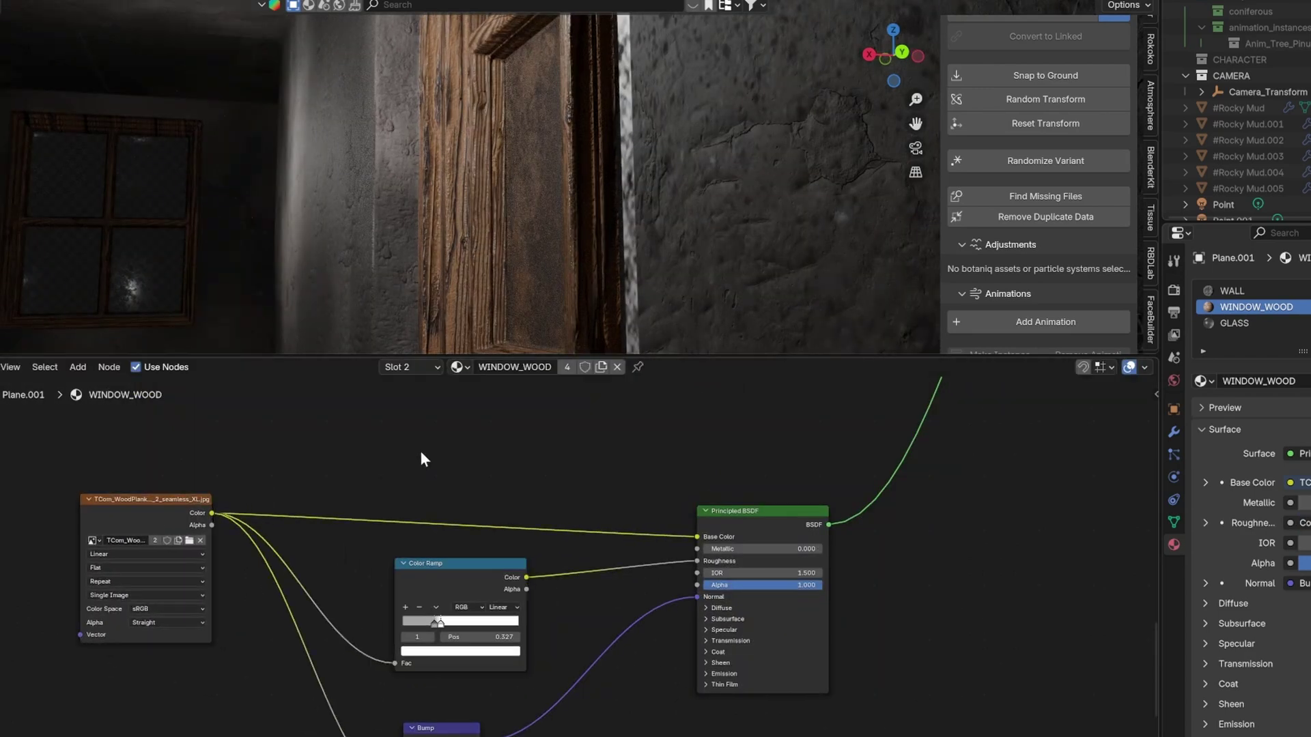
- Insert a Hue/Saturation/Value node on the wood's base colour link
{"action": "key", "text": "shift+a"}
{"action": "left_click", "coordinate": [410, 447]}
{"action": "type", "text": "hue"}
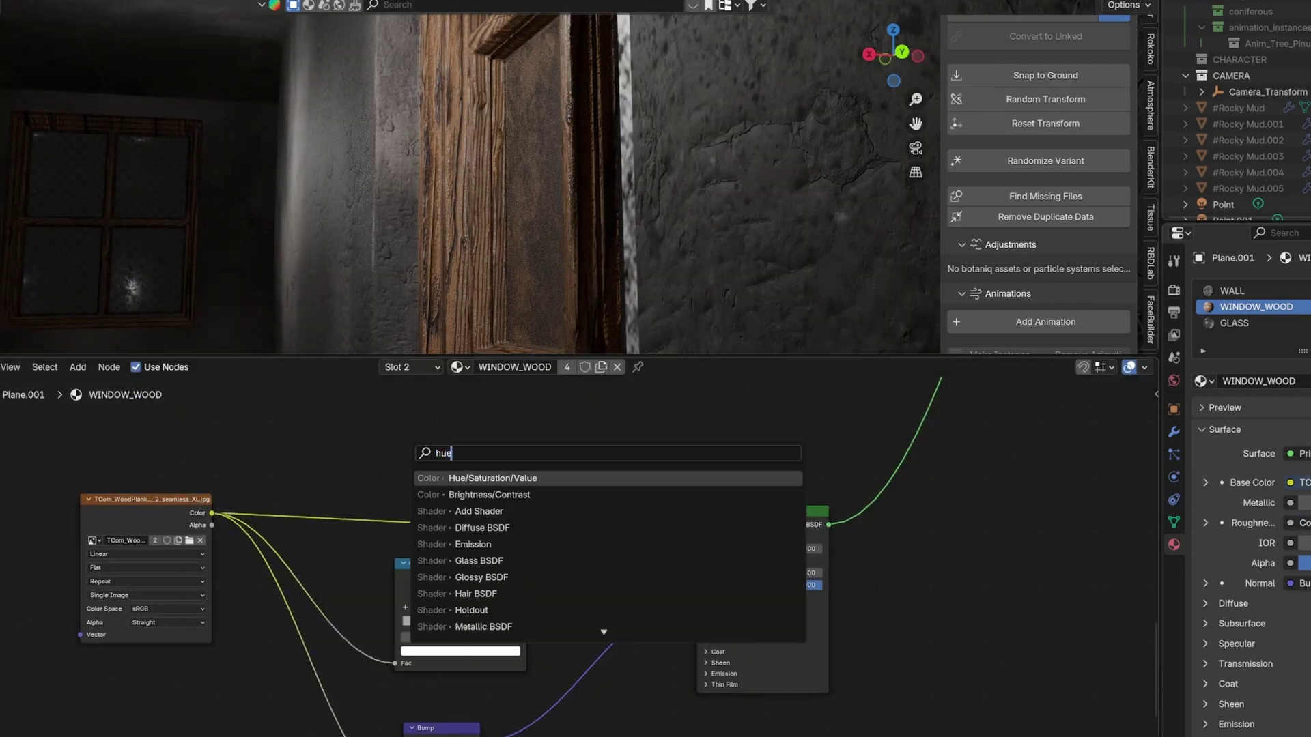
{"action": "key", "text": "Return"}
{"action": "left_click", "coordinate": [461, 456]}
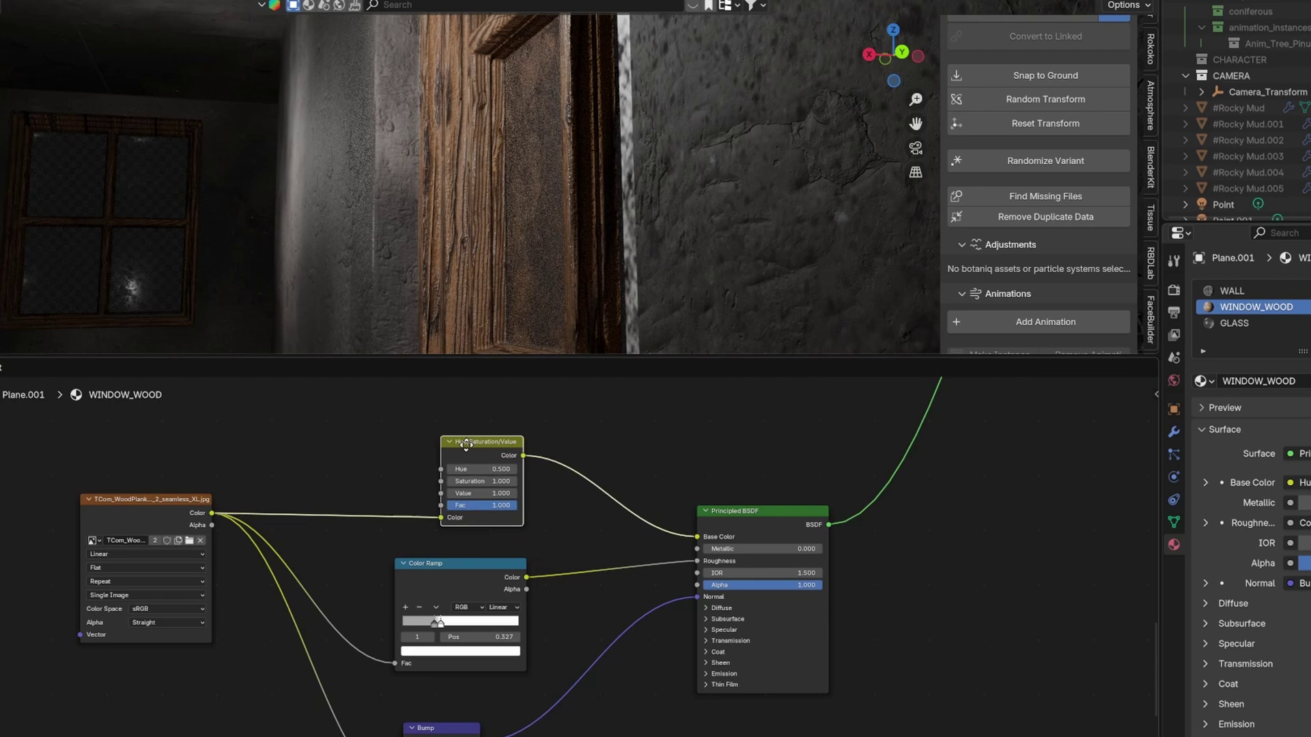
{"action": "scroll", "coordinate": [461, 456], "scroll_direction": "down", "scroll_amount": 1}
- Add a Noise Texture with texture coordinates and mapping, and preview it
{"action": "key", "text": "shift+a"}
{"action": "type", "text": "no"}
{"action": "key", "text": "Return"}
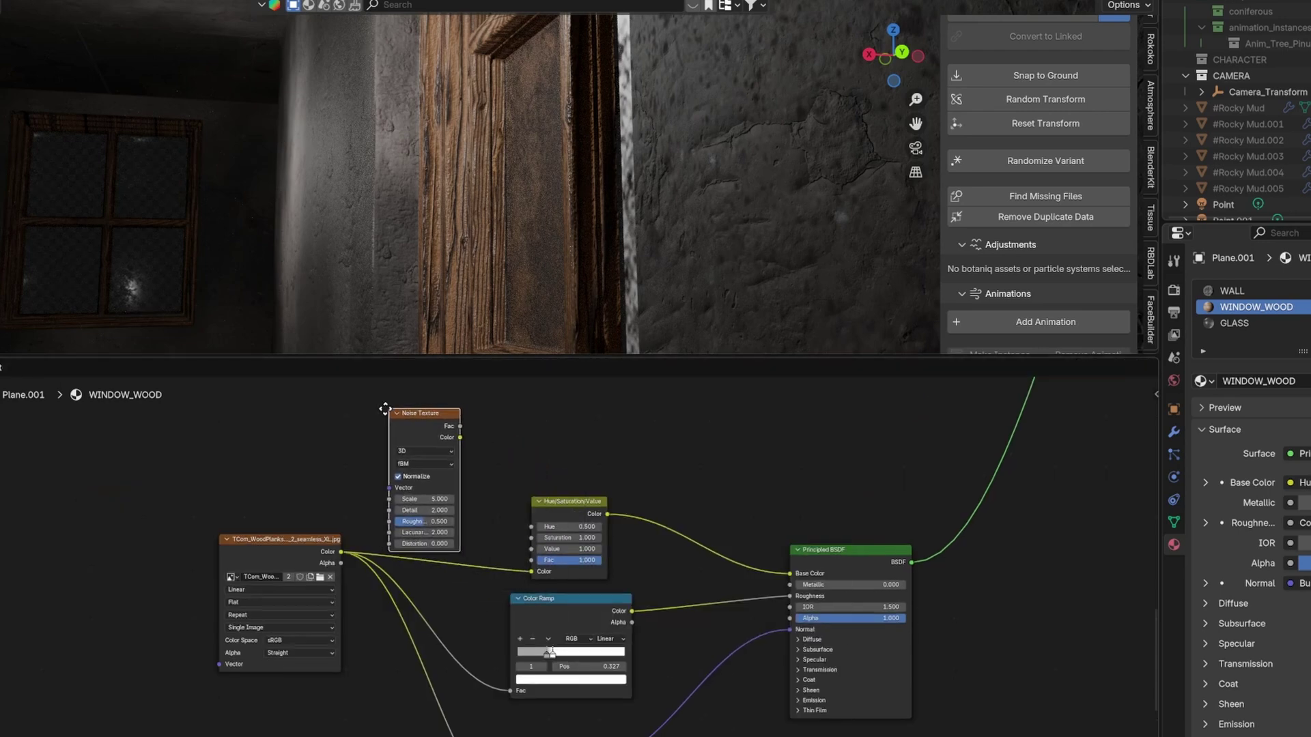
{"action": "left_click", "coordinate": [353, 419]}
{"action": "key", "text": "ctrl+t"}
{"action": "left_click_drag", "start_coordinate": [117, 430], "coordinate": [10, 389]}
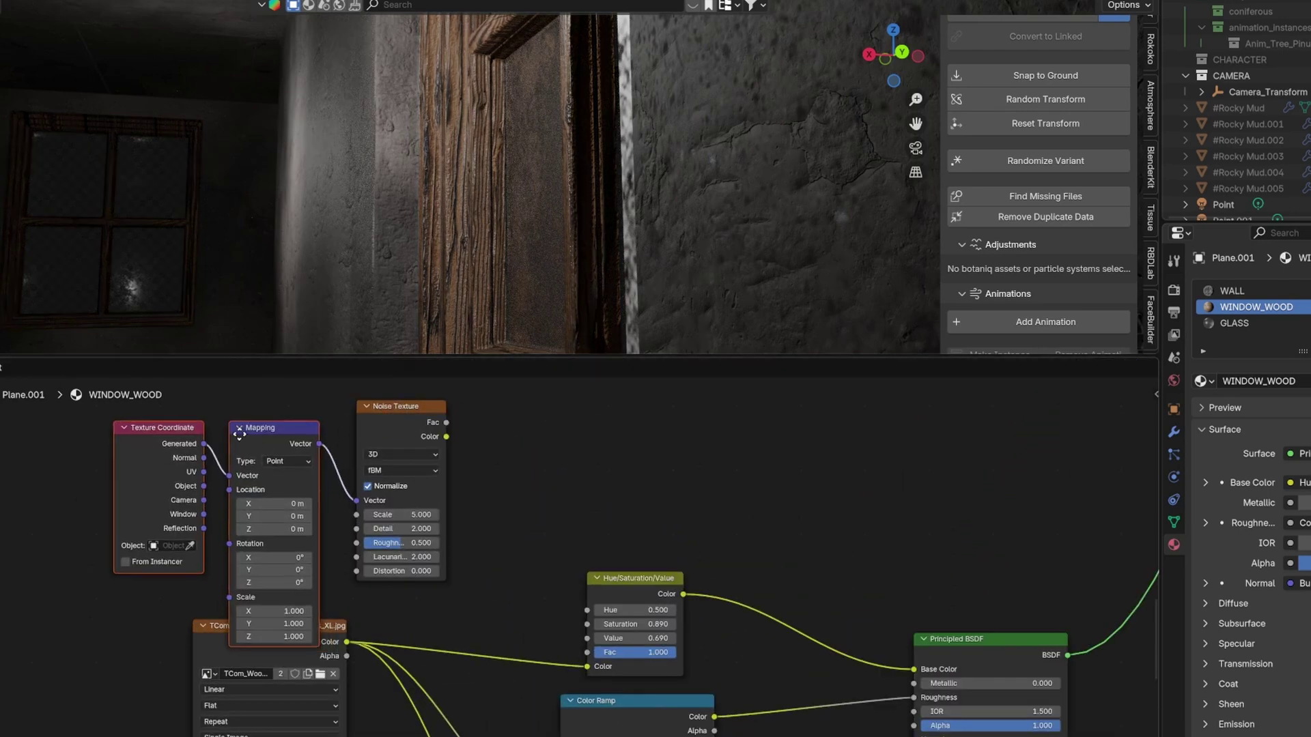
{"action": "left_click", "coordinate": [398, 458], "text": "ctrl+shift"}
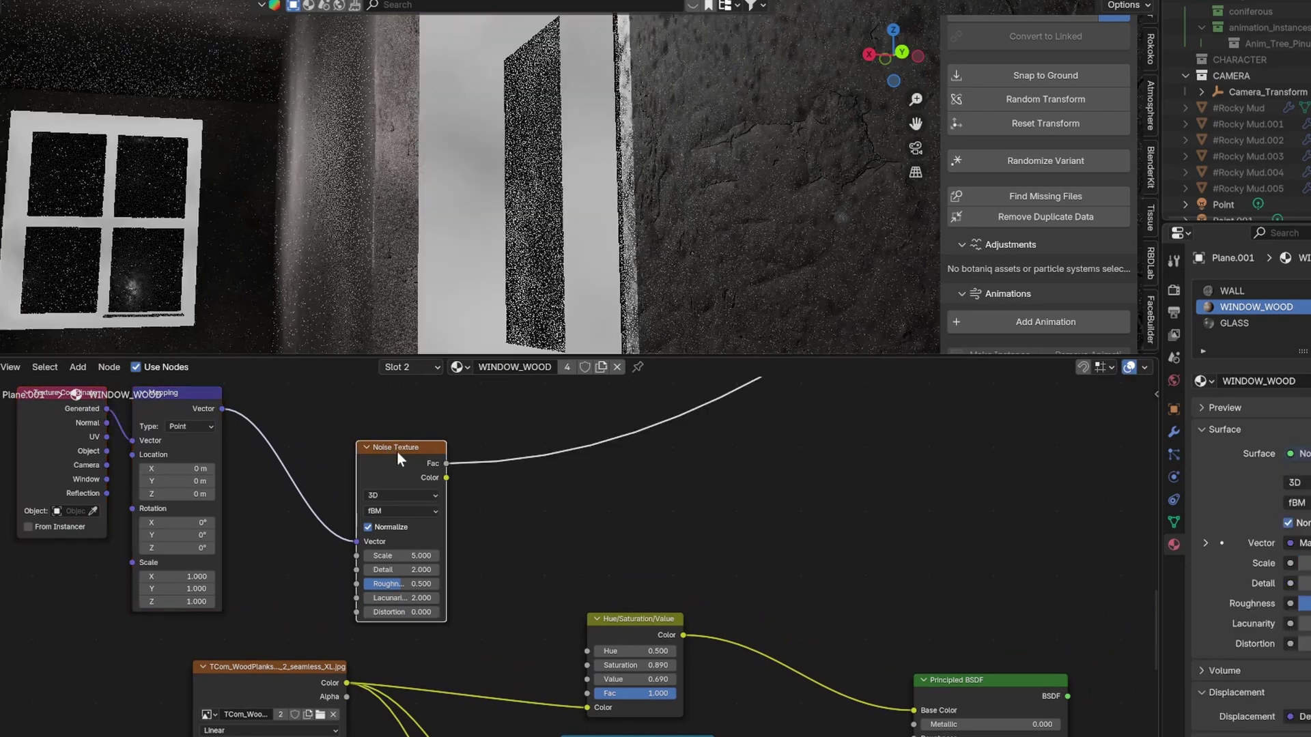
- Mask the noise with a tightened Color Ramp, raise noise scale, and set HSV Value to 0.300
{"action": "key", "text": "shift+a"}
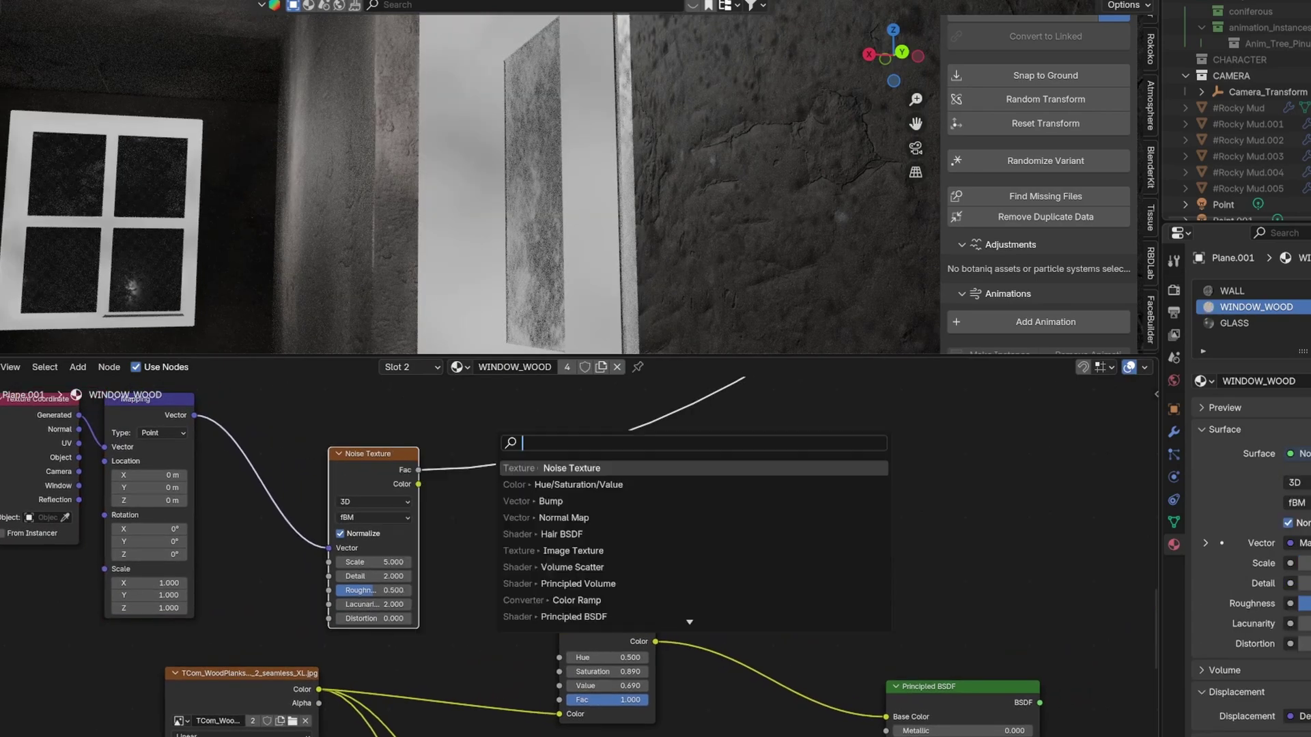
{"action": "type", "text": "color"}
{"action": "key", "text": "Return"}
{"action": "left_click", "coordinate": [505, 417]}
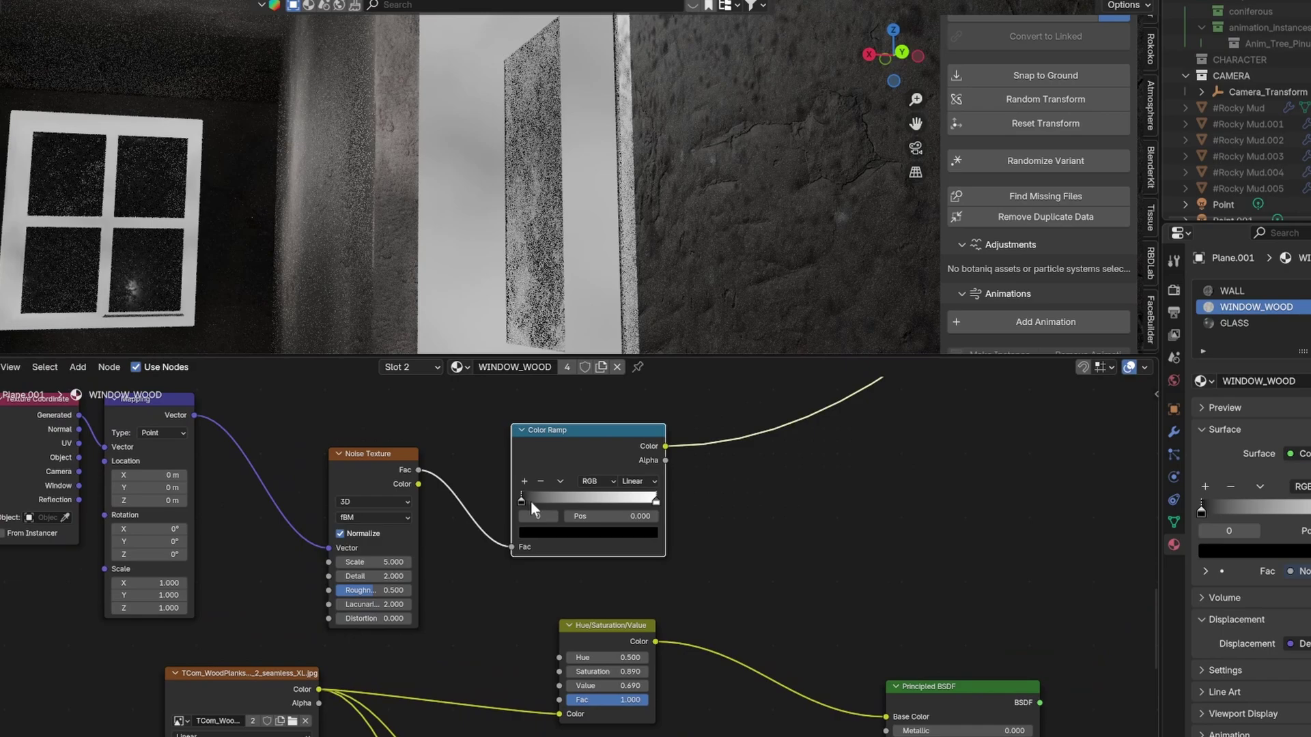
{"action": "left_click_drag", "start_coordinate": [525, 500], "coordinate": [557, 500]}
{"action": "left_click_drag", "start_coordinate": [643, 500], "coordinate": [606, 500]}
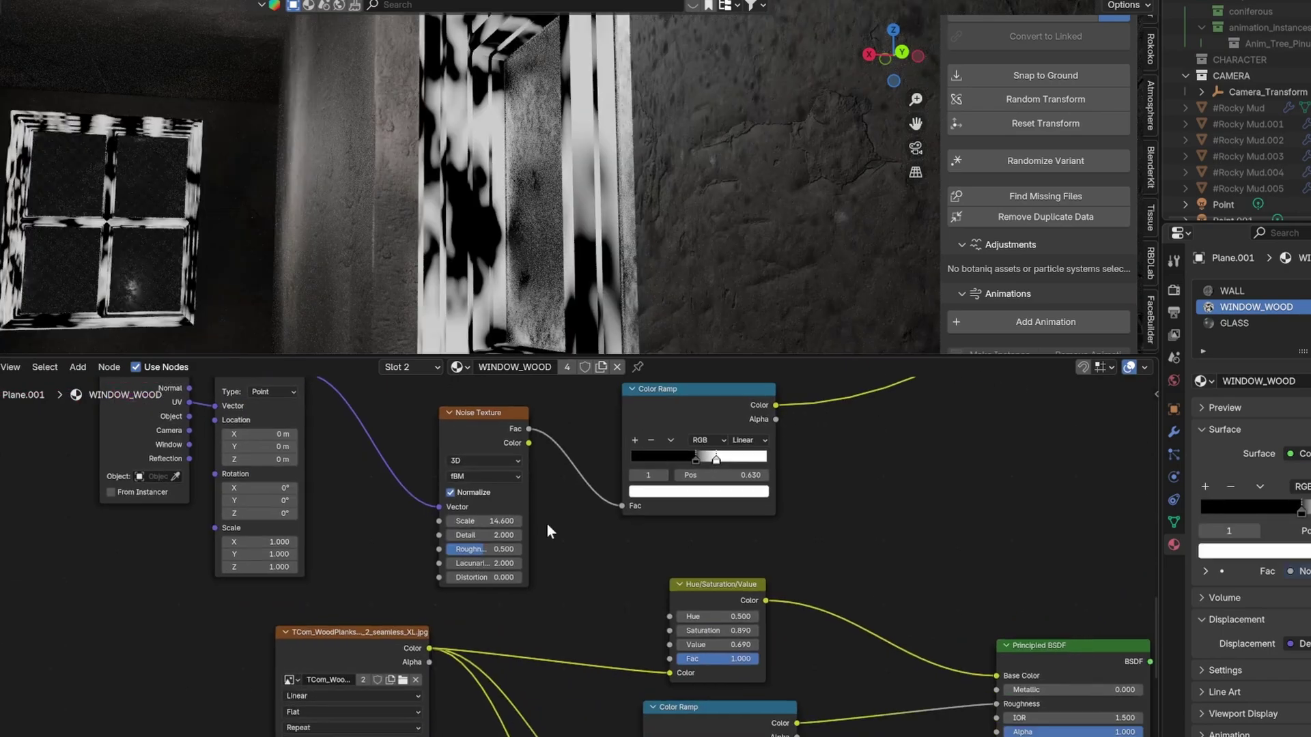
{"action": "scroll", "coordinate": [461, 512], "scroll_direction": "up", "scroll_amount": 2}
{"action": "left_click_drag", "start_coordinate": [451, 507], "coordinate": [471, 506]}
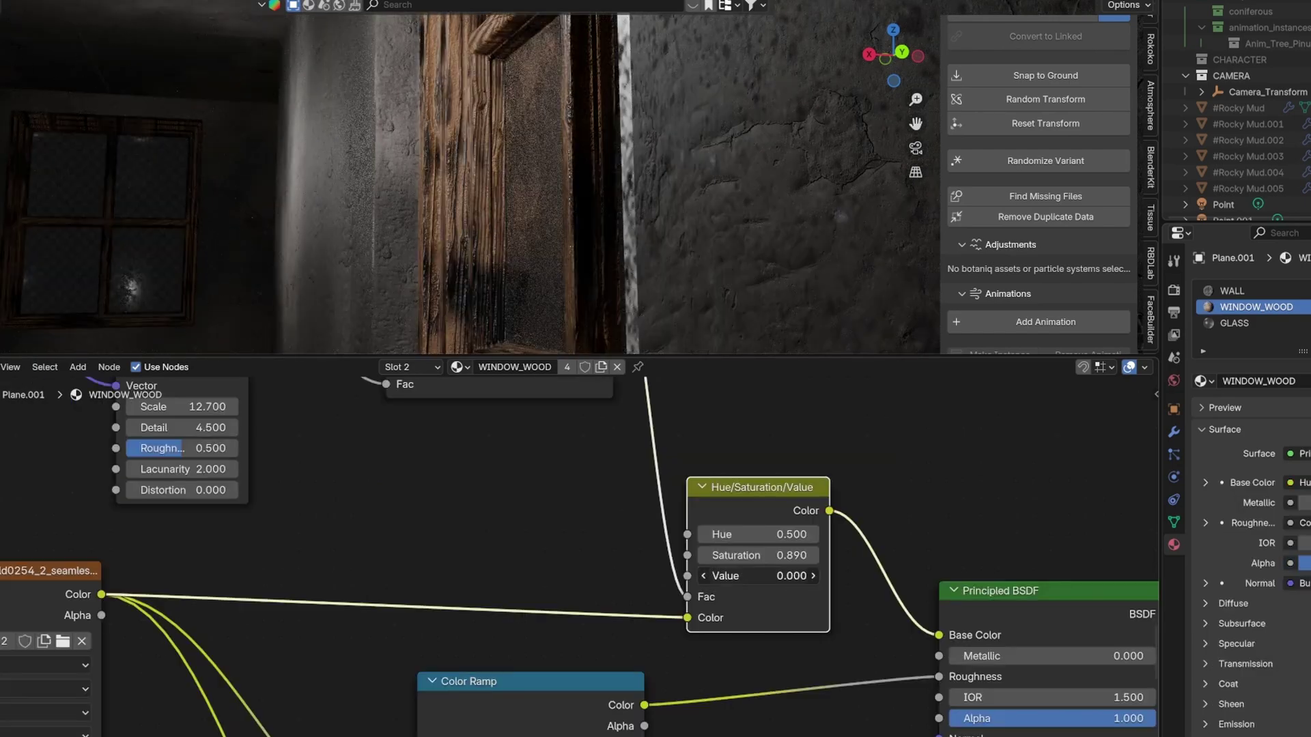
{"action": "left_click_drag", "start_coordinate": [757, 576], "coordinate": [809, 576]}
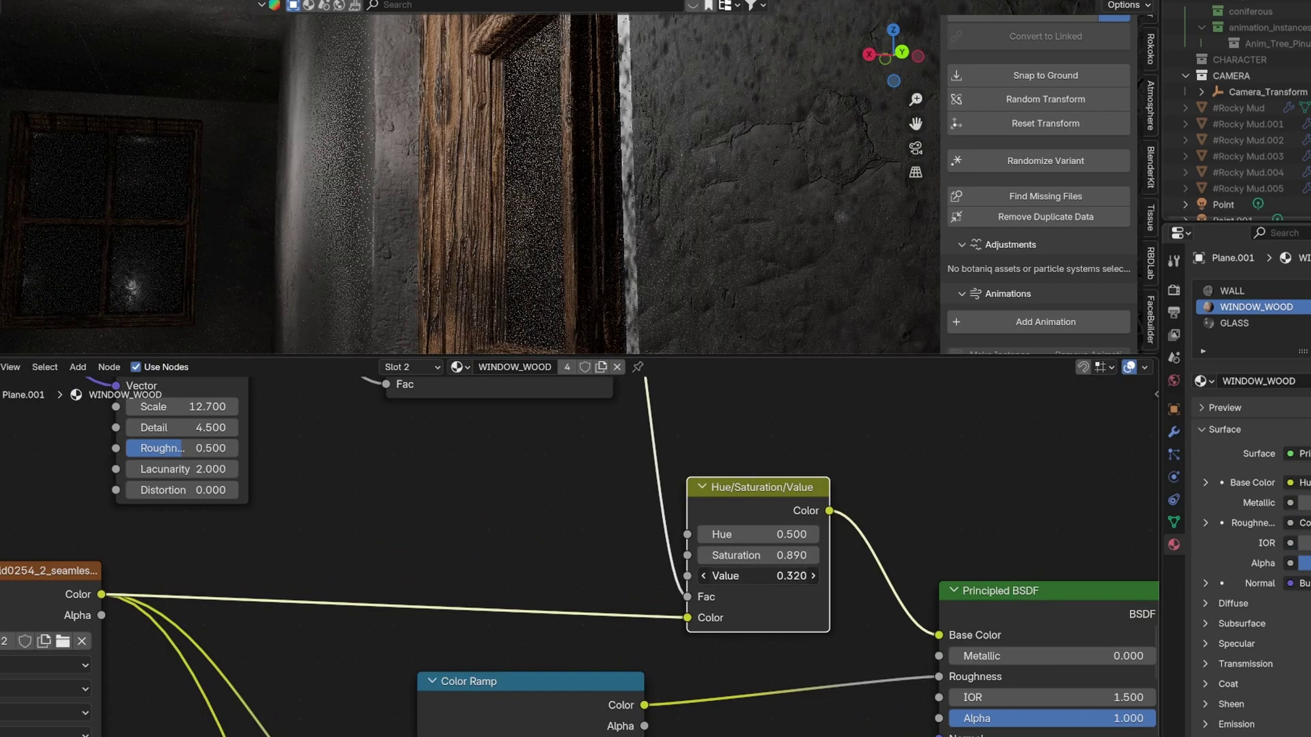
{"action": "left_click_drag", "start_coordinate": [758, 577], "coordinate": [743, 576]}
{"action": "middle_click_drag", "start_coordinate": [588, 304], "coordinate": [559, 232]}
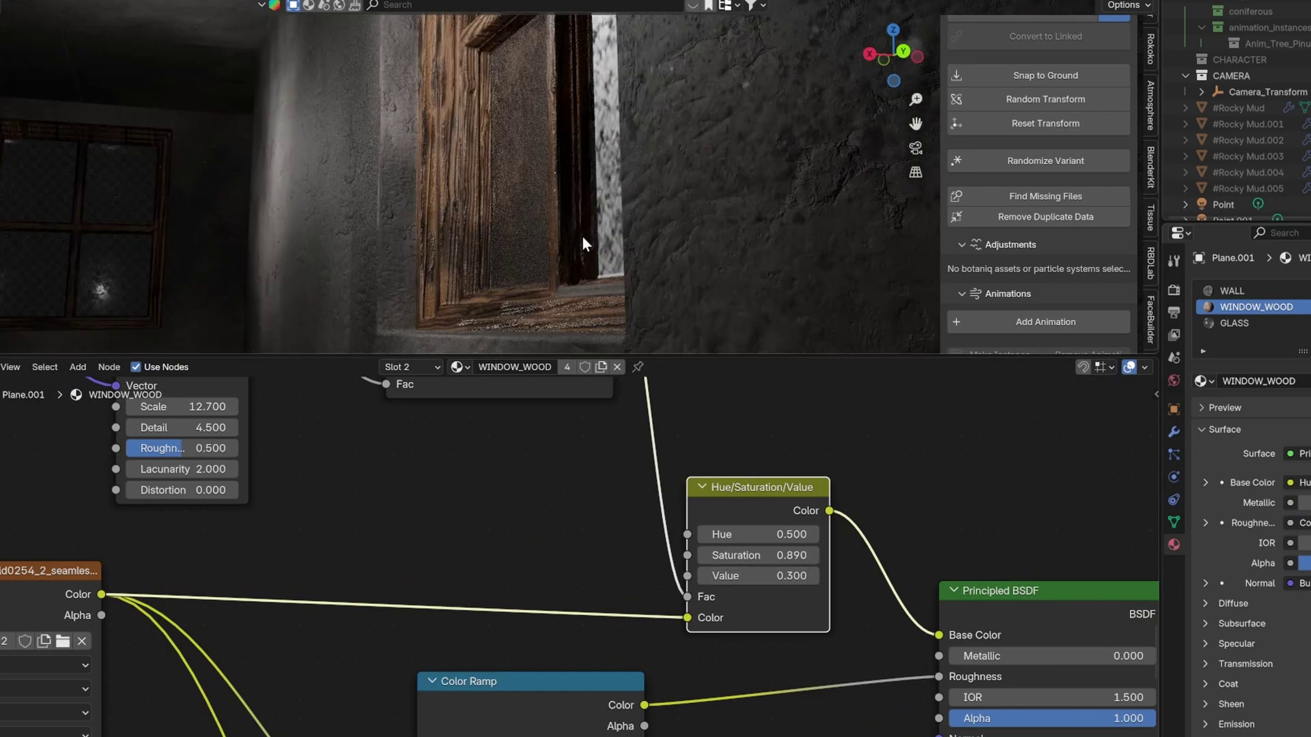
{"action": "scroll", "coordinate": [821, 534], "scroll_direction": "down", "scroll_amount": 2}
{"action": "scroll", "coordinate": [663, 467], "scroll_direction": "down", "scroll_amount": 2}
{"action": "scroll", "coordinate": [663, 467], "scroll_direction": "down", "scroll_amount": 2}
{"action": "scroll", "coordinate": [670, 558], "scroll_direction": "down", "scroll_amount": 1}
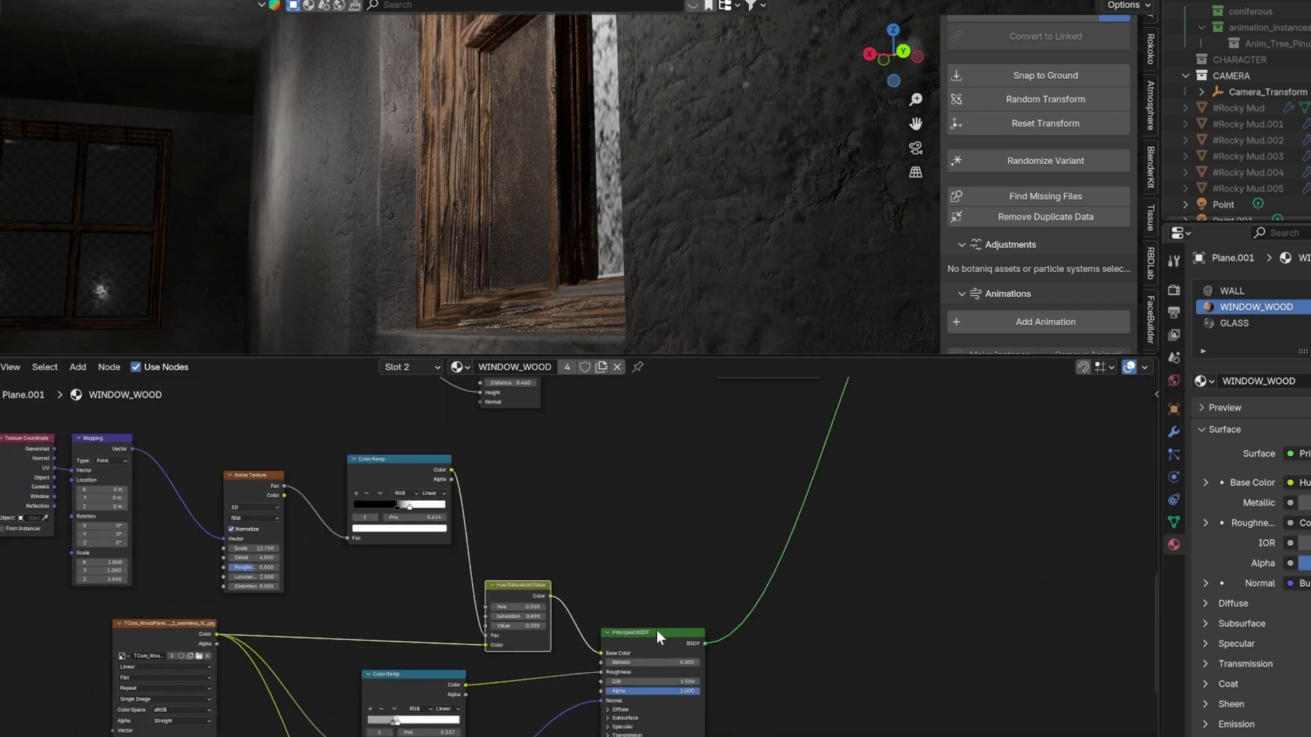
- Duplicate the Principled BSDF and place the copy above the original
{"action": "left_click", "coordinate": [655, 631]}
{"action": "key", "text": "shift+d"}
{"action": "left_click", "coordinate": [657, 457]}
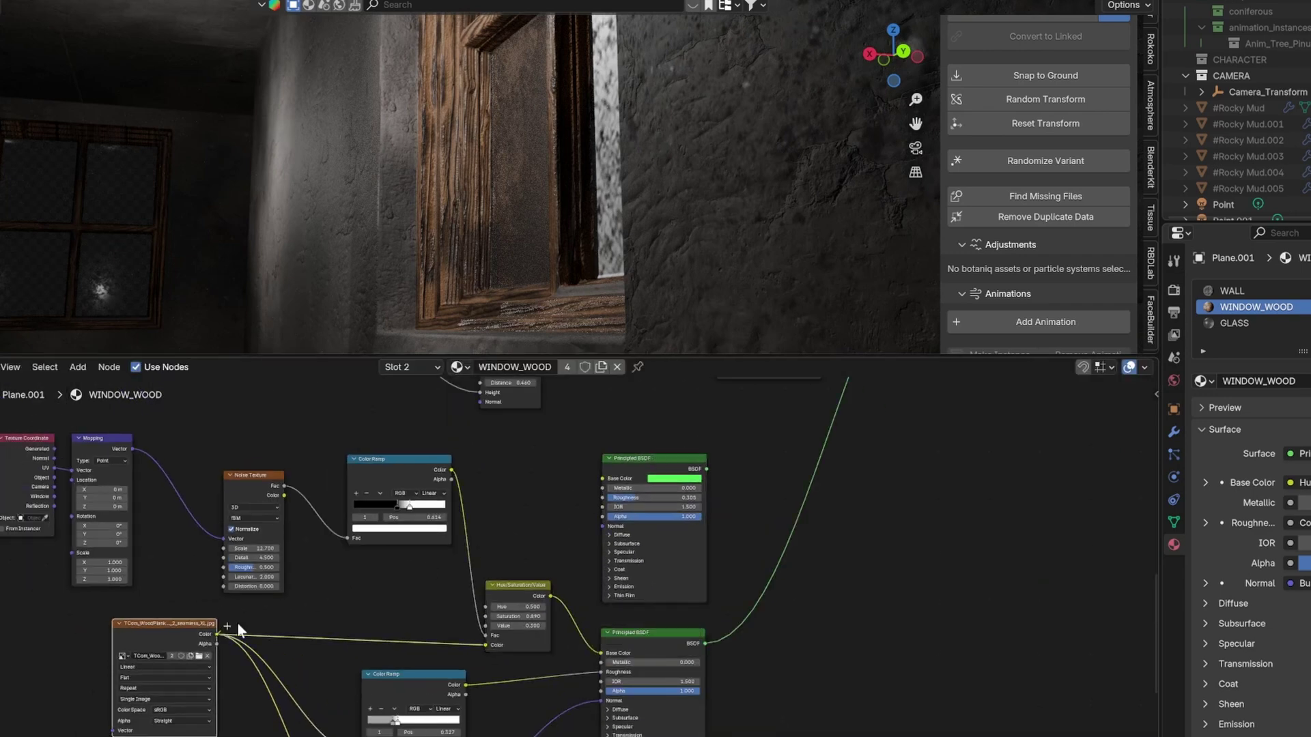
- Connect the wood colour into the duplicate Principled BSDF and preview it at the output
{"action": "left_click_drag", "start_coordinate": [575, 482], "coordinate": [610, 484]}
{"action": "left_click", "coordinate": [647, 462], "text": "ctrl+shift"}
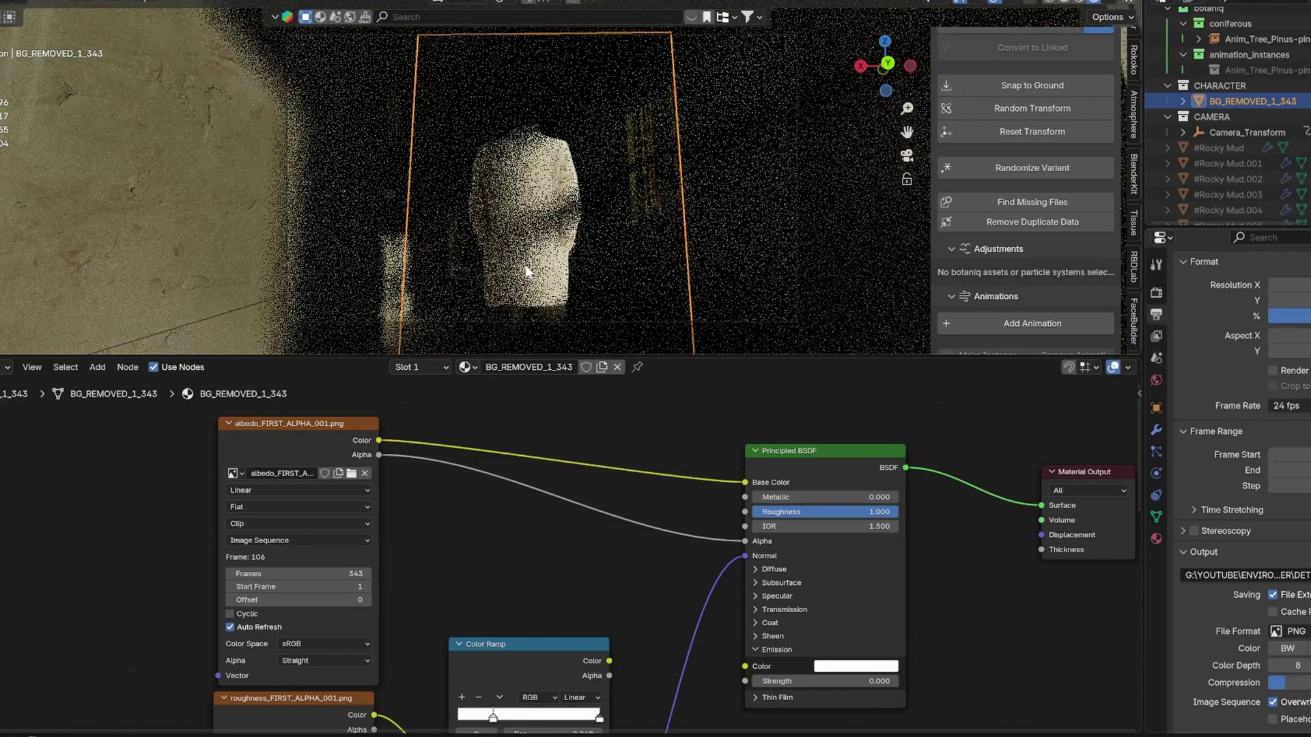
- Load all the FIRST_ALPHA frames as an image sequence in the Image node
{"action": "left_click", "coordinate": [351, 474]}
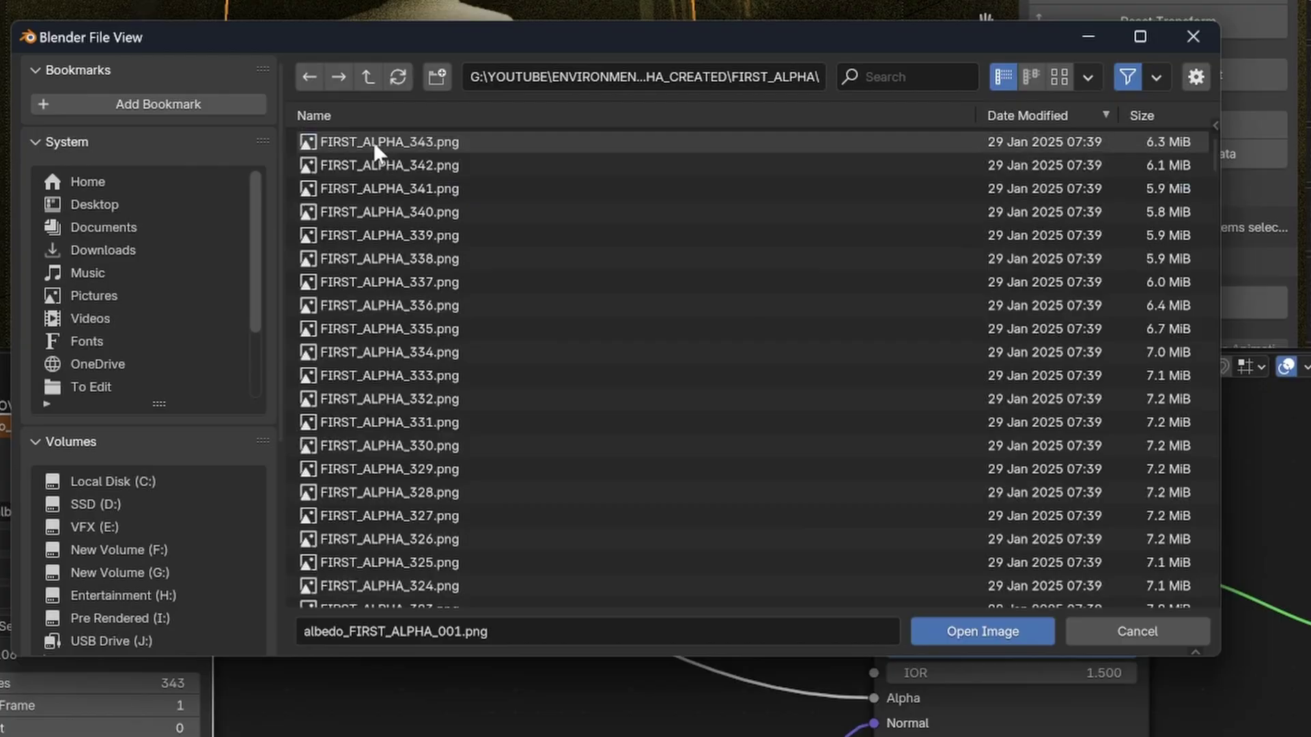
{"action": "left_click", "coordinate": [374, 142]}
{"action": "key", "text": "a"}
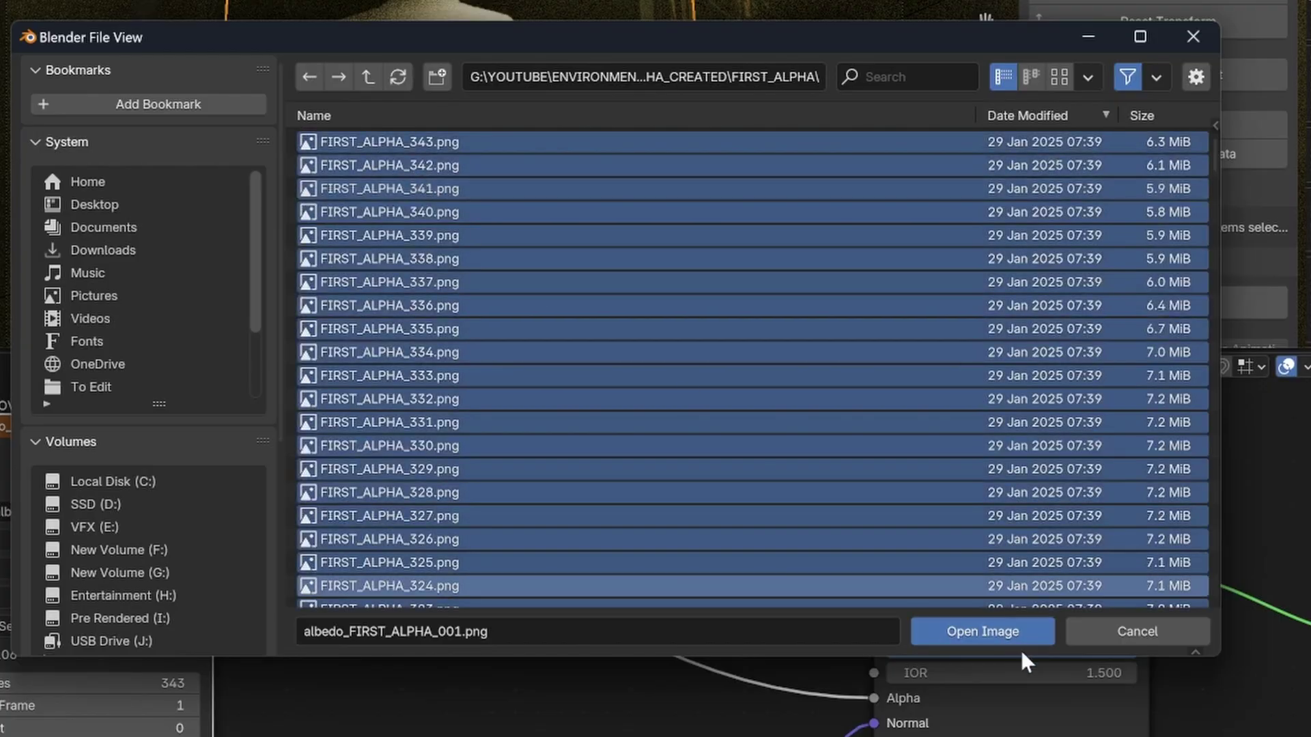
{"action": "left_click", "coordinate": [1013, 635]}
{"action": "scroll", "coordinate": [509, 628], "scroll_direction": "down", "scroll_amount": 2}
{"action": "scroll", "coordinate": [569, 626], "scroll_direction": "down", "scroll_amount": 3, "text": "shift"}
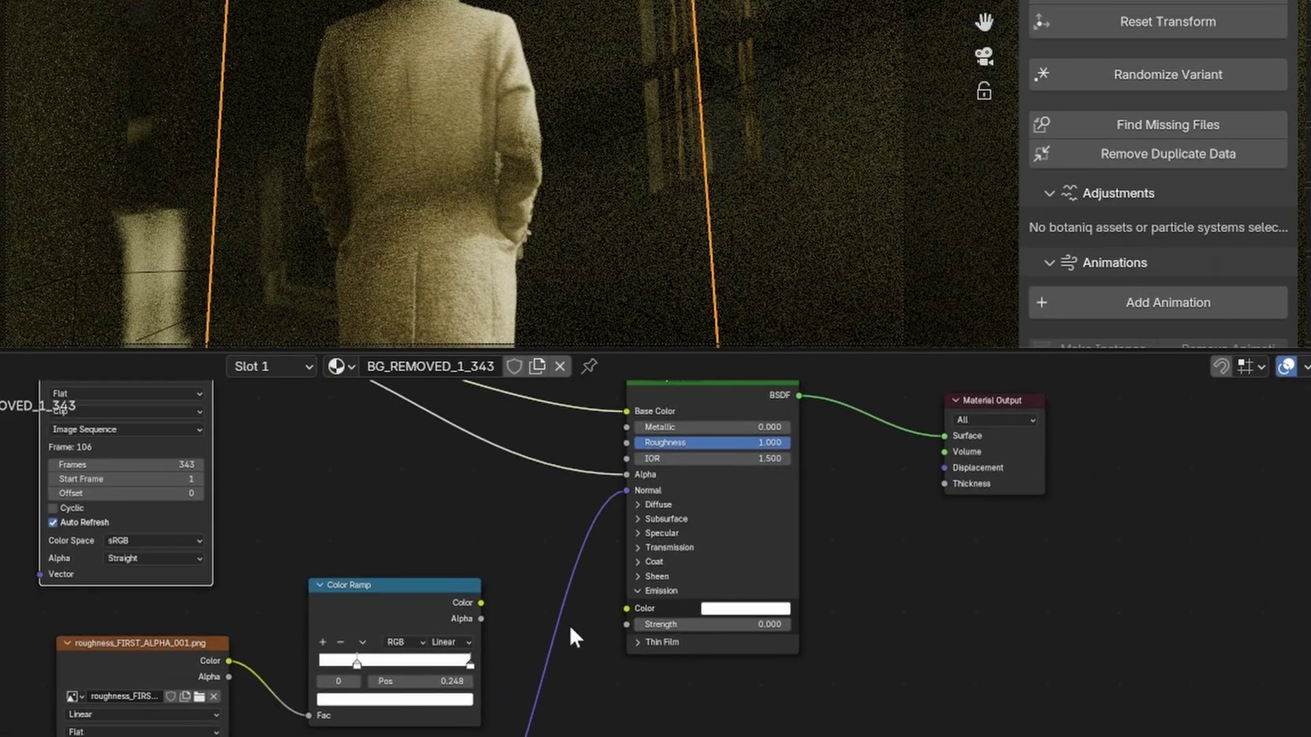
{"action": "scroll", "coordinate": [584, 477], "scroll_direction": "up", "scroll_amount": 1, "text": "shift"}
{"action": "scroll", "coordinate": [557, 478], "scroll_direction": "up", "scroll_amount": 3, "text": "shift"}
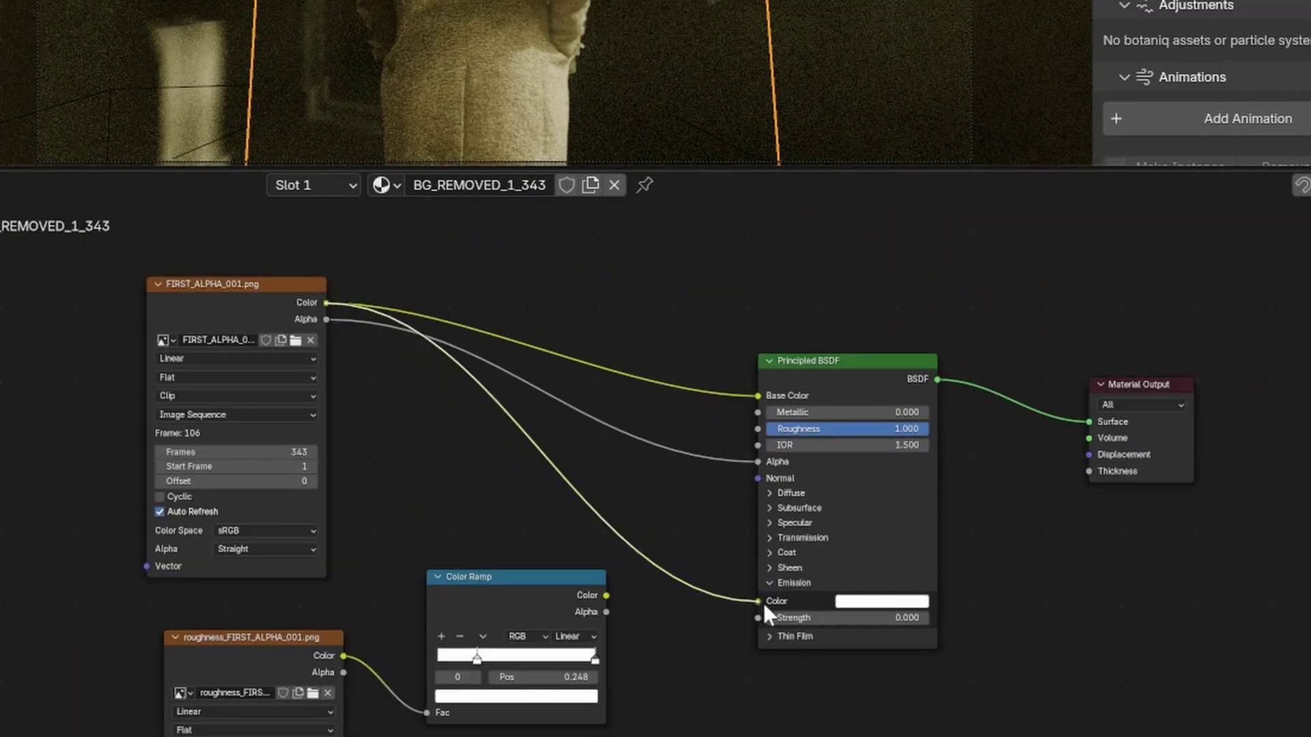
- Link the FIRST_ALPHA colour to Emission Color and exclude the VOLUME and botaniq collections
{"action": "key", "text": "ctrl+z"}
{"action": "left_click_drag", "start_coordinate": [327, 303], "coordinate": [759, 602]}
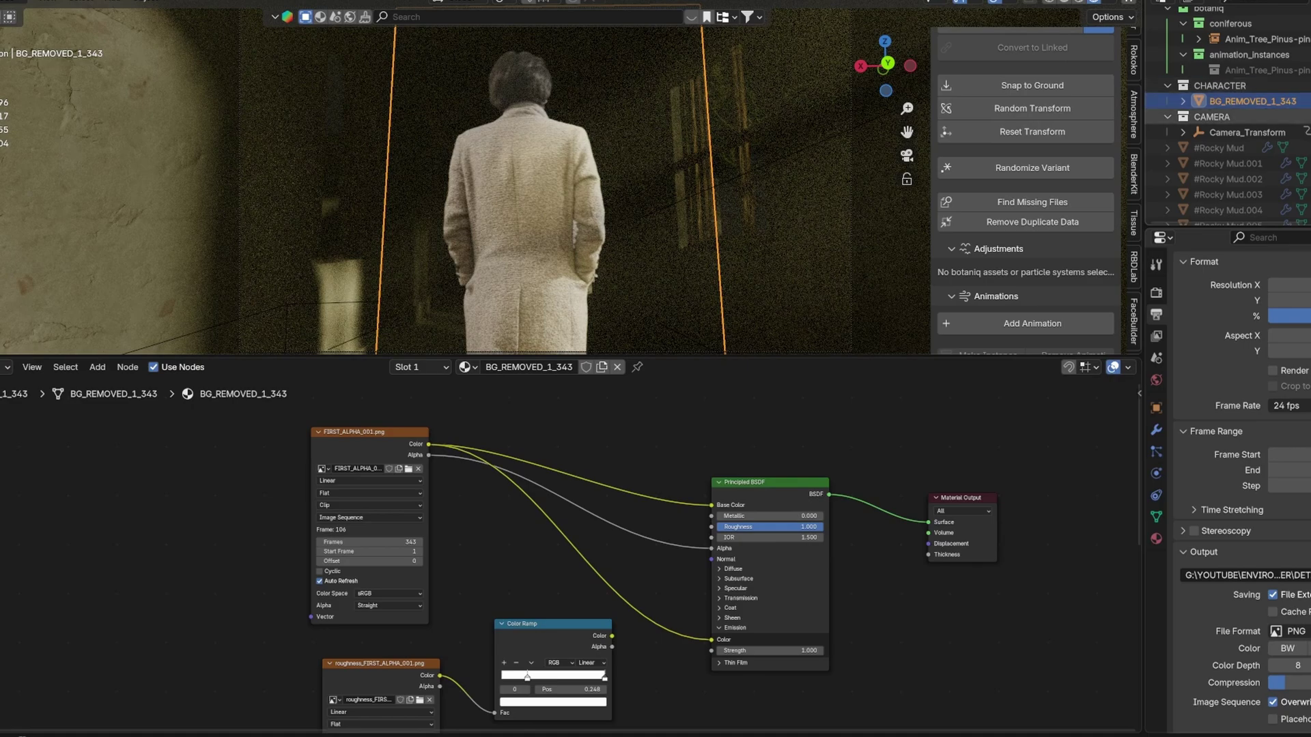
{"action": "scroll", "coordinate": [1229, 122], "scroll_direction": "up", "scroll_amount": 3}
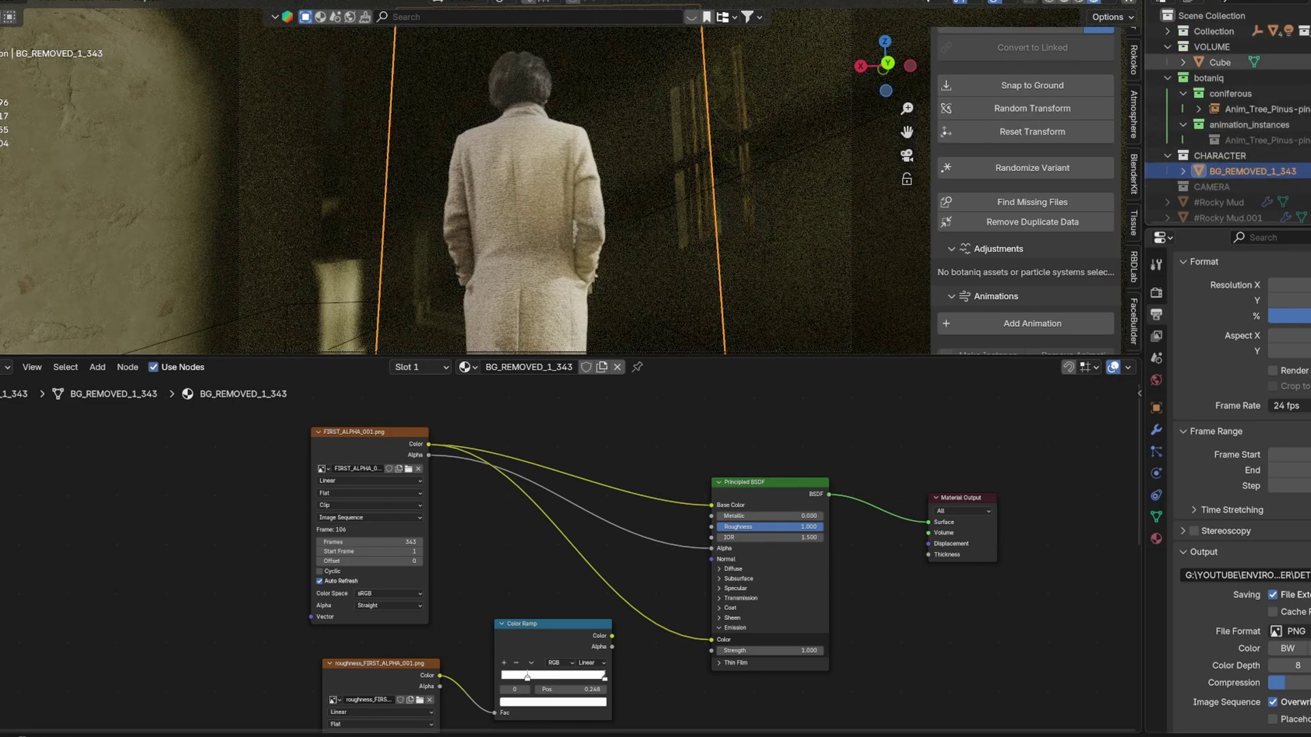
{"action": "left_click", "coordinate": [1307, 93]}
{"action": "left_click", "coordinate": [1307, 47]}
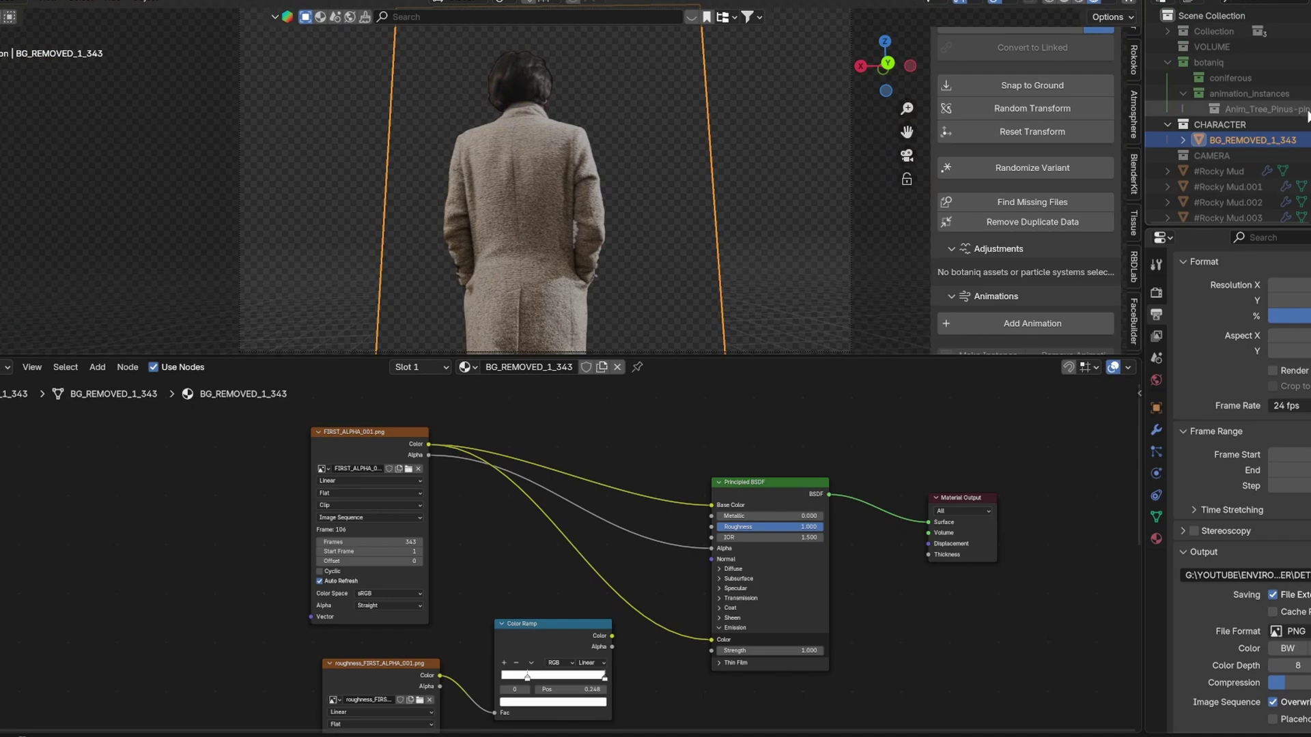
{"action": "scroll", "coordinate": [1270, 163], "scroll_direction": "down", "scroll_amount": 2}
{"action": "scroll", "coordinate": [628, 238], "scroll_direction": "down", "scroll_amount": 2}
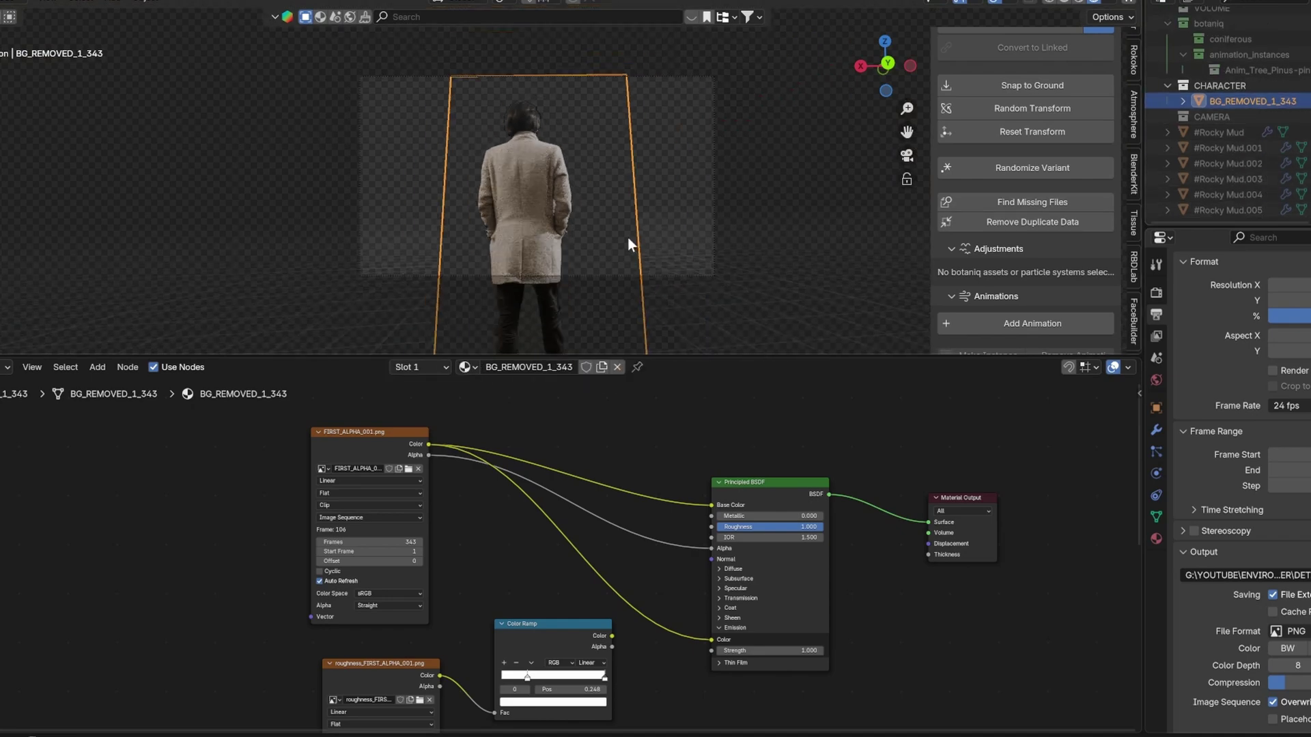
{"action": "scroll", "coordinate": [625, 208], "scroll_direction": "up", "scroll_amount": 1}
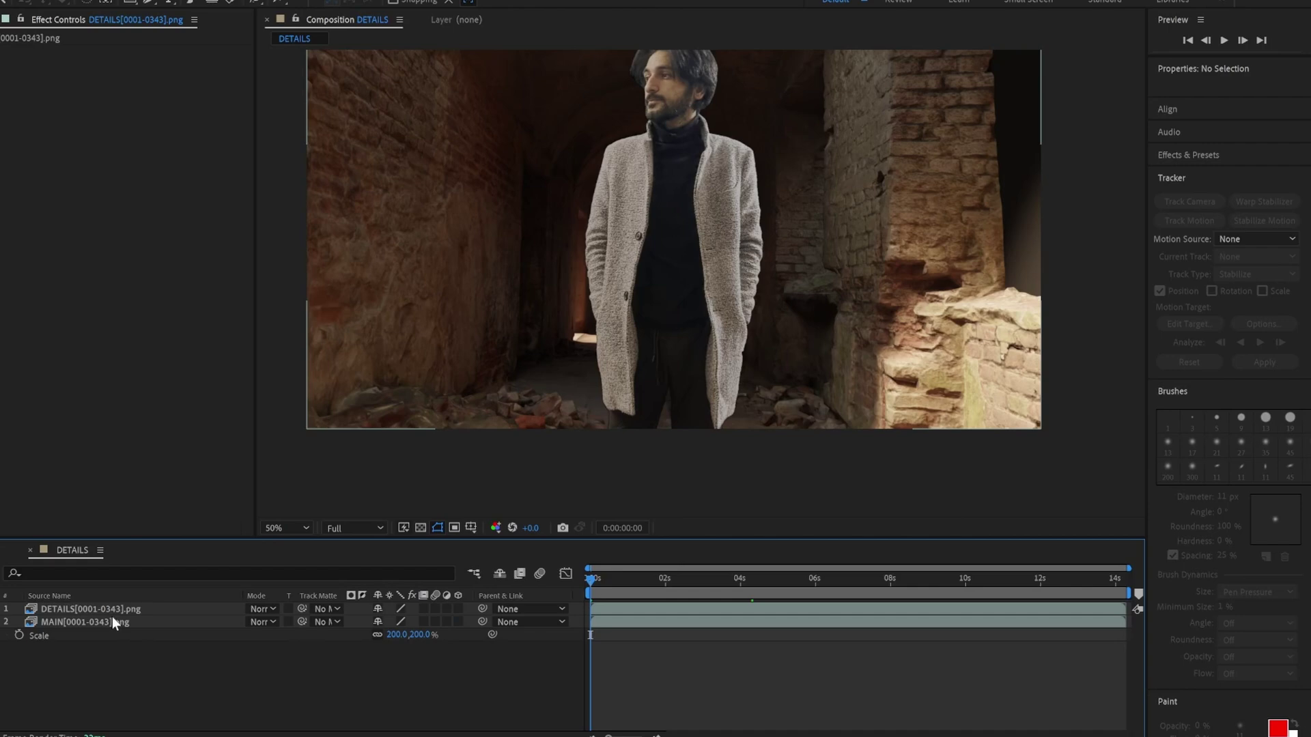
- Duplicate the DETAILS layer and precompose both copies into Pre-comp 1
{"action": "left_click", "coordinate": [110, 610]}
{"action": "key", "text": "ctrl+d"}
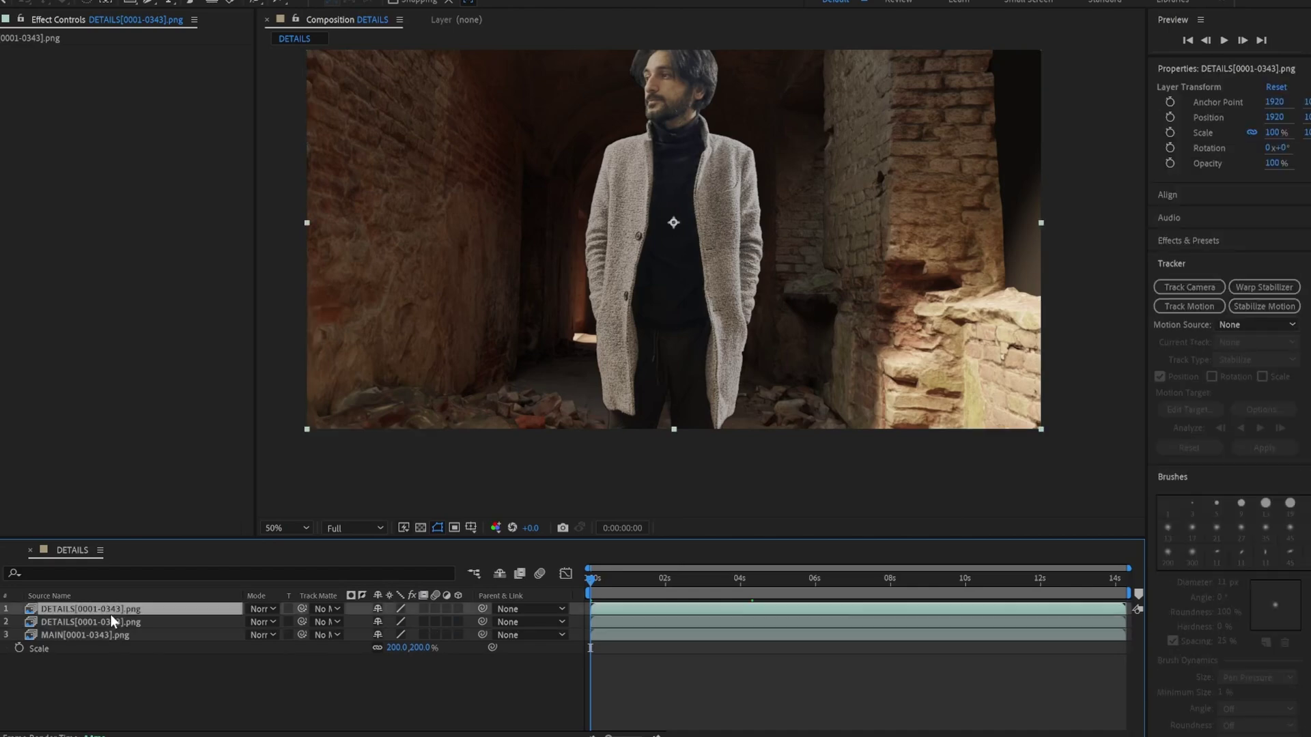
{"action": "left_click", "coordinate": [92, 621], "text": "ctrl"}
{"action": "key", "text": "ctrl+shift+c"}
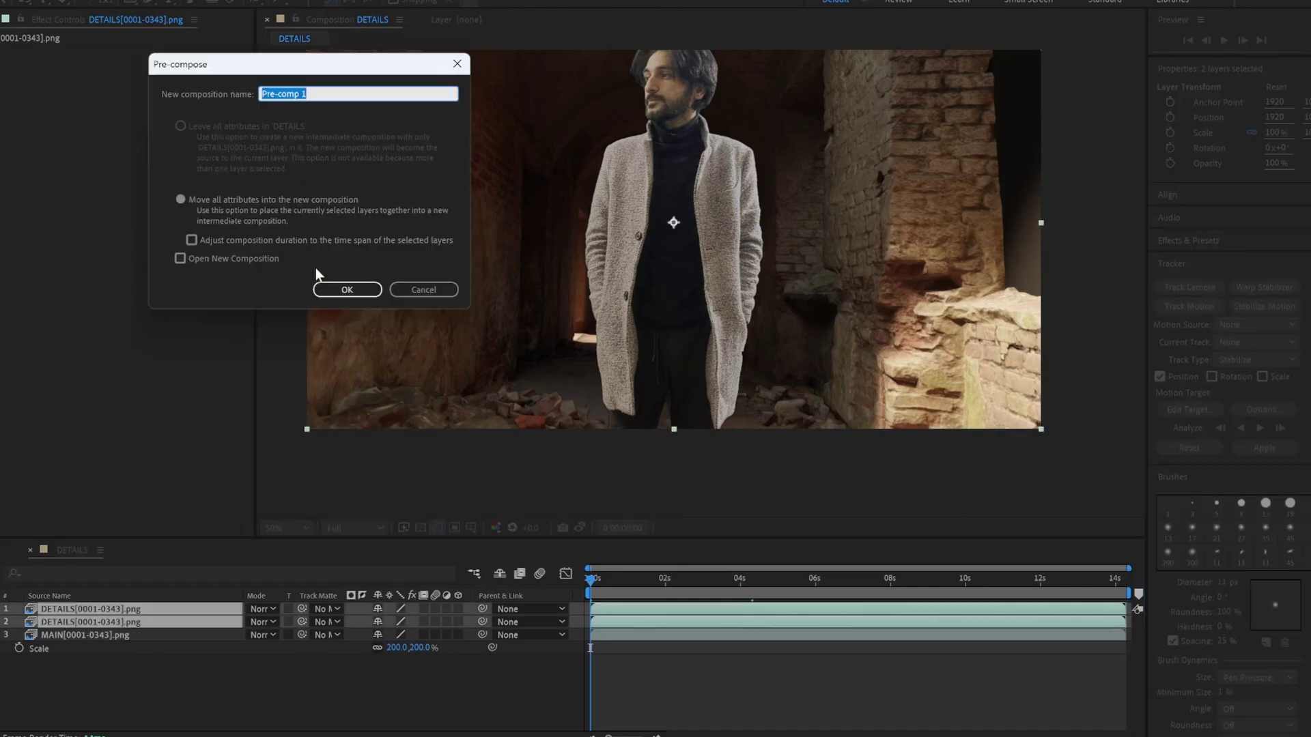
{"action": "left_click", "coordinate": [348, 287]}
- In Pre-comp 1, set the top layer to Divide with a larger-radius Bilateral Blur, then return to DETAILS
{"action": "double_click", "coordinate": [630, 607]}
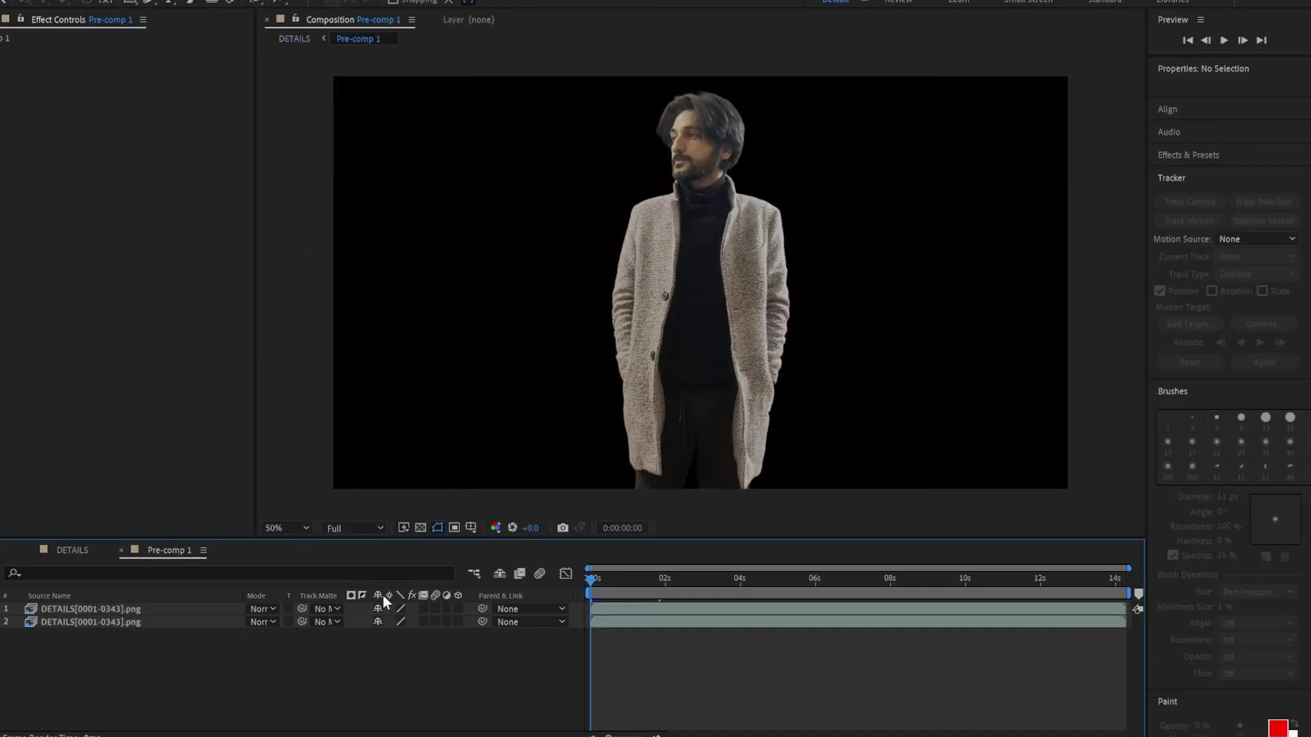
{"action": "left_click", "coordinate": [153, 611]}
{"action": "left_click", "coordinate": [260, 611]}
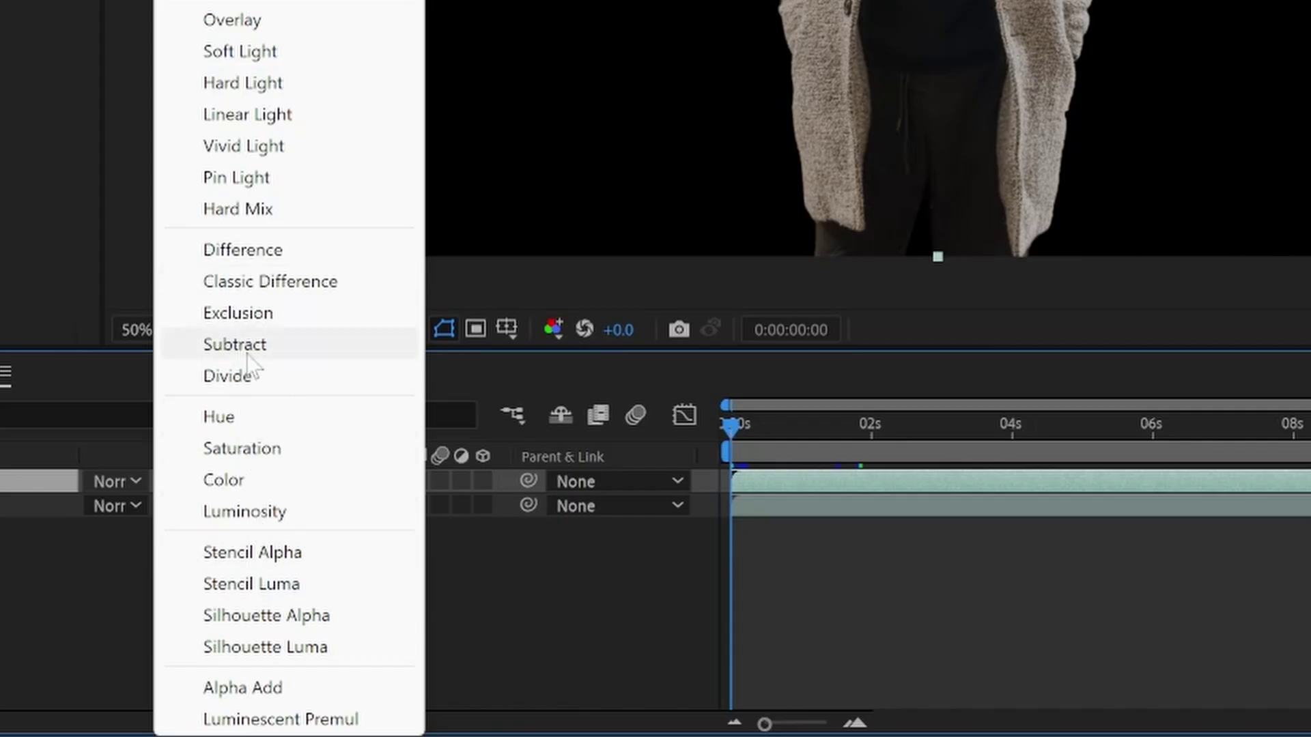
{"action": "left_click", "coordinate": [231, 376]}
{"action": "key", "text": "ctrl+space"}
{"action": "type", "text": "bl"}
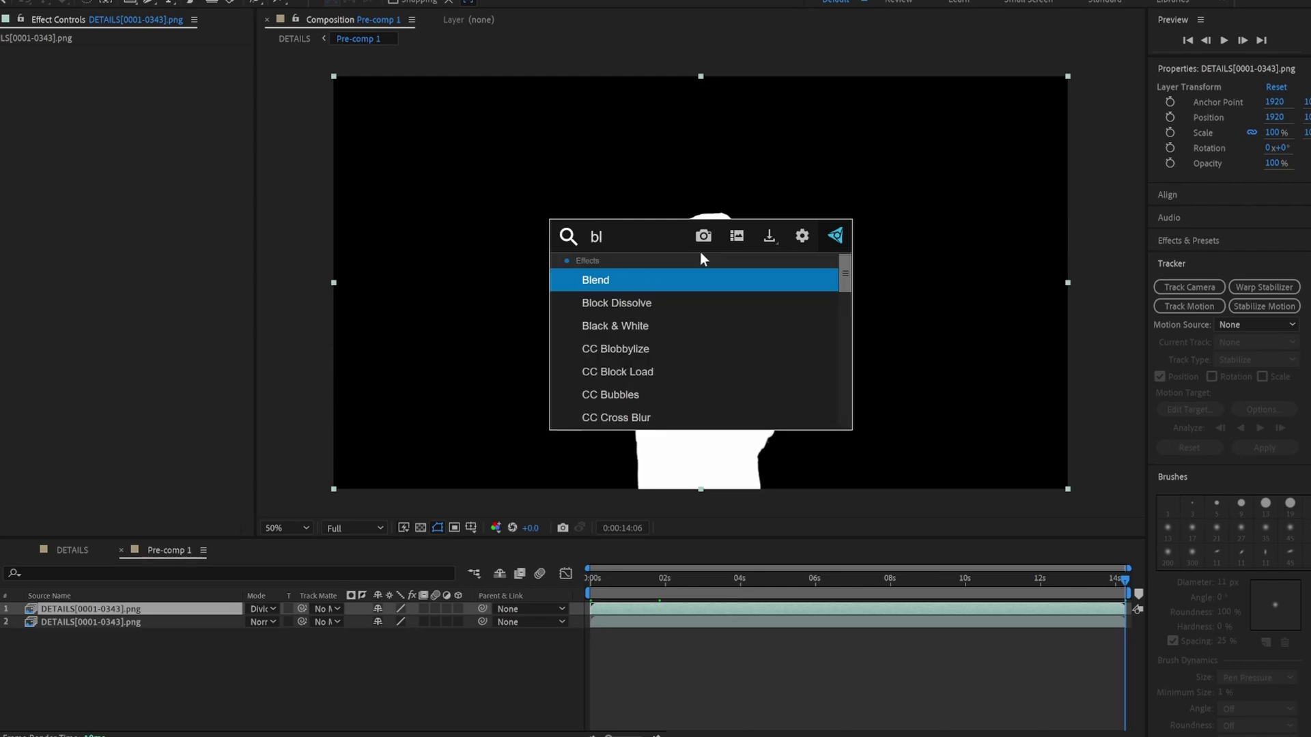
{"action": "type", "text": "ur"}
{"action": "scroll", "coordinate": [686, 308], "scroll_direction": "down", "scroll_amount": 1}
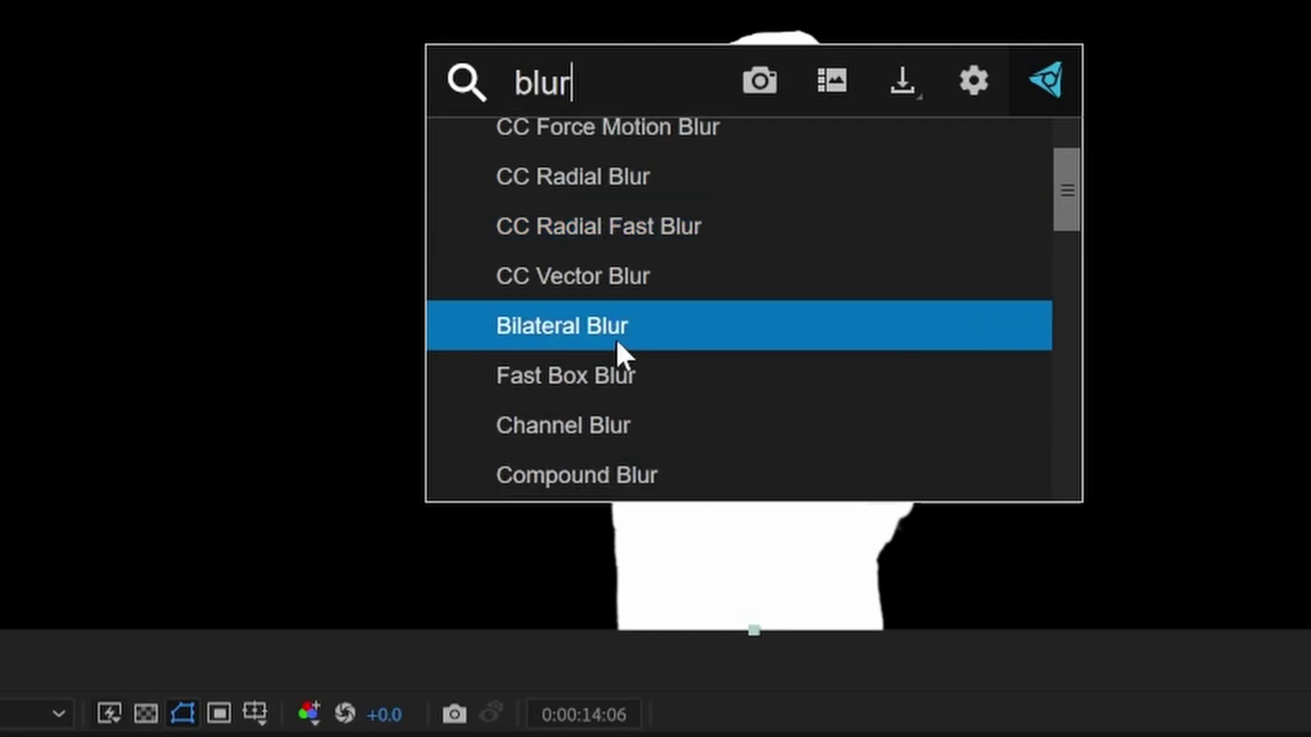
{"action": "left_click", "coordinate": [612, 370]}
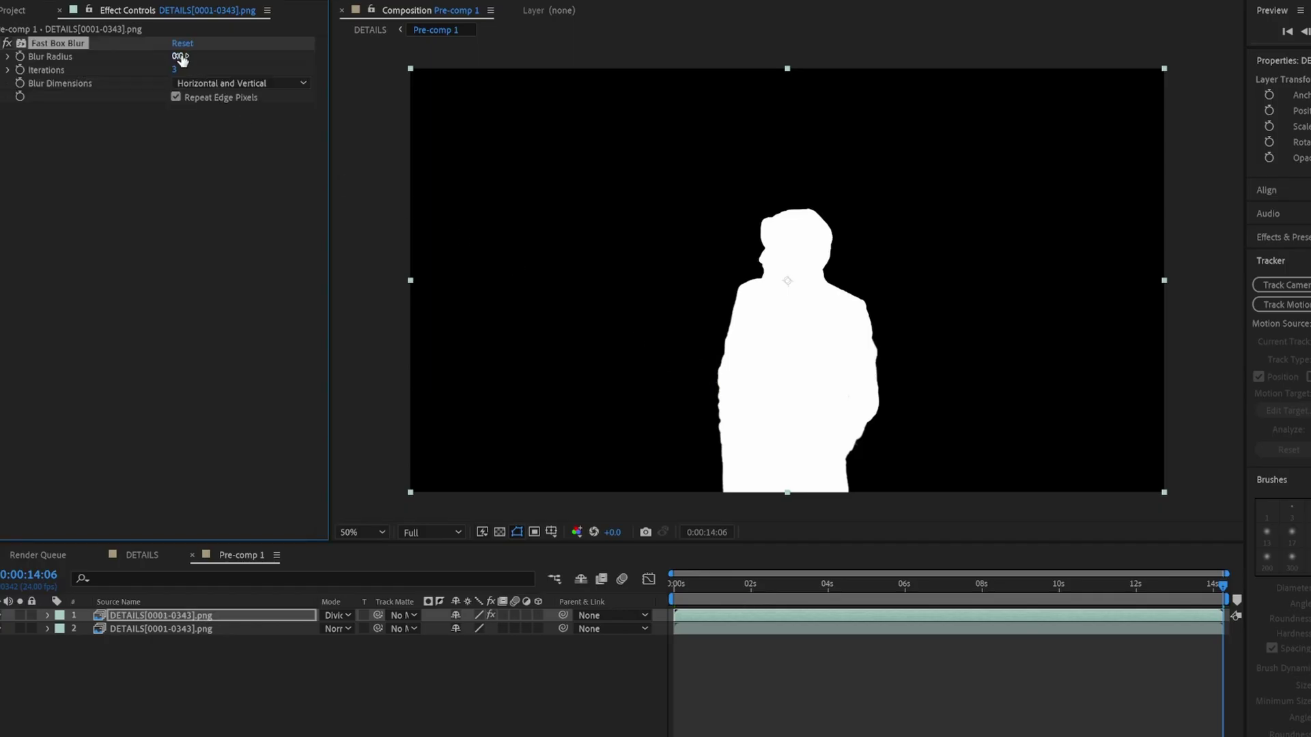
{"action": "mouse_move", "coordinate": [181, 59]}
{"action": "left_mouse_down"}
{"action": "mouse_move", "coordinate": [281, 49]}
{"action": "mouse_move", "coordinate": [194, 60]}
{"action": "left_mouse_up"}
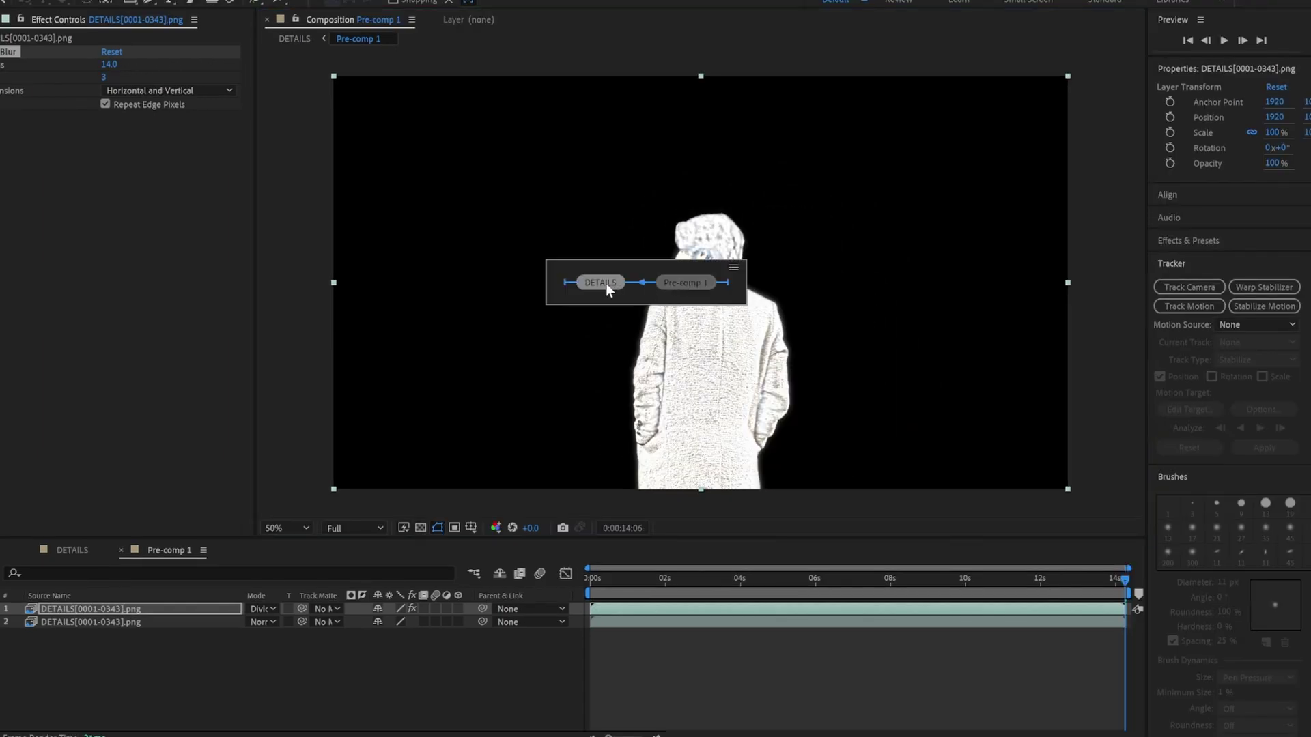
{"action": "left_click", "coordinate": [603, 284]}
- Set Pre-comp 1 to Multiply blending and lower its opacity to 54%
{"action": "left_click", "coordinate": [273, 609]}
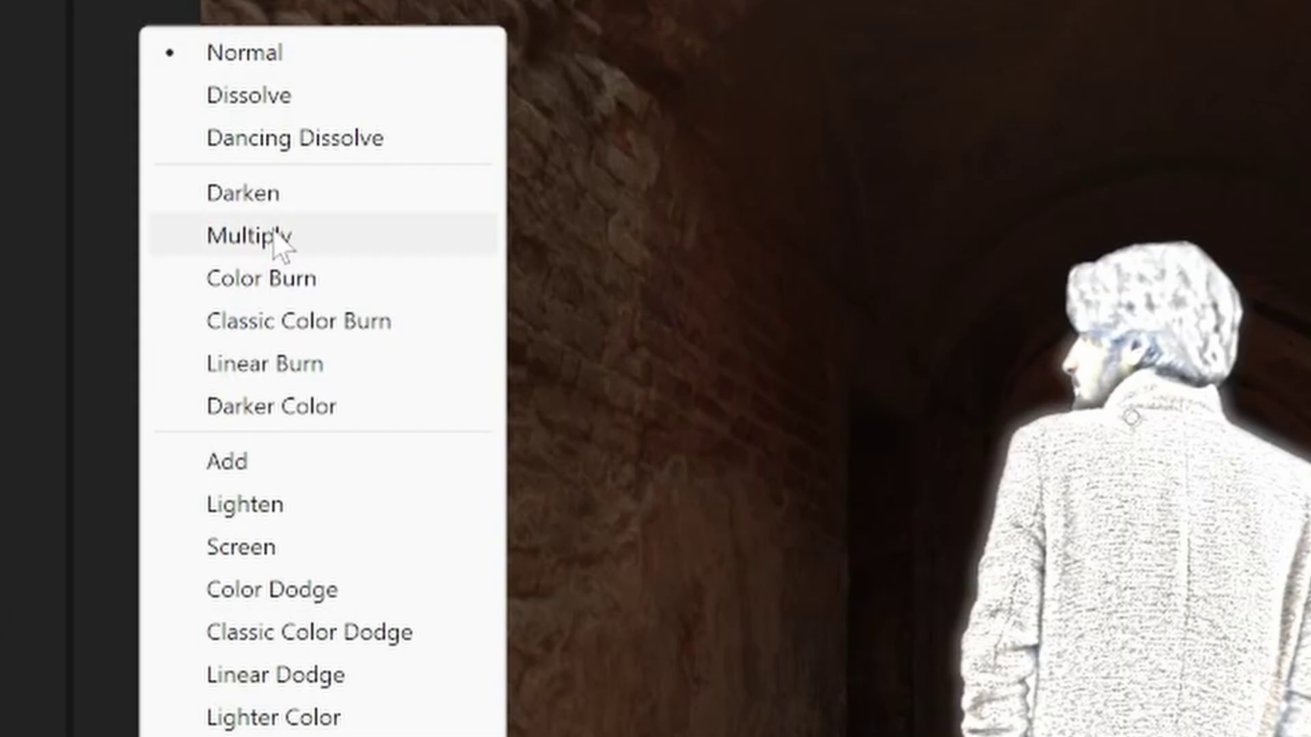
{"action": "left_click", "coordinate": [338, 151]}
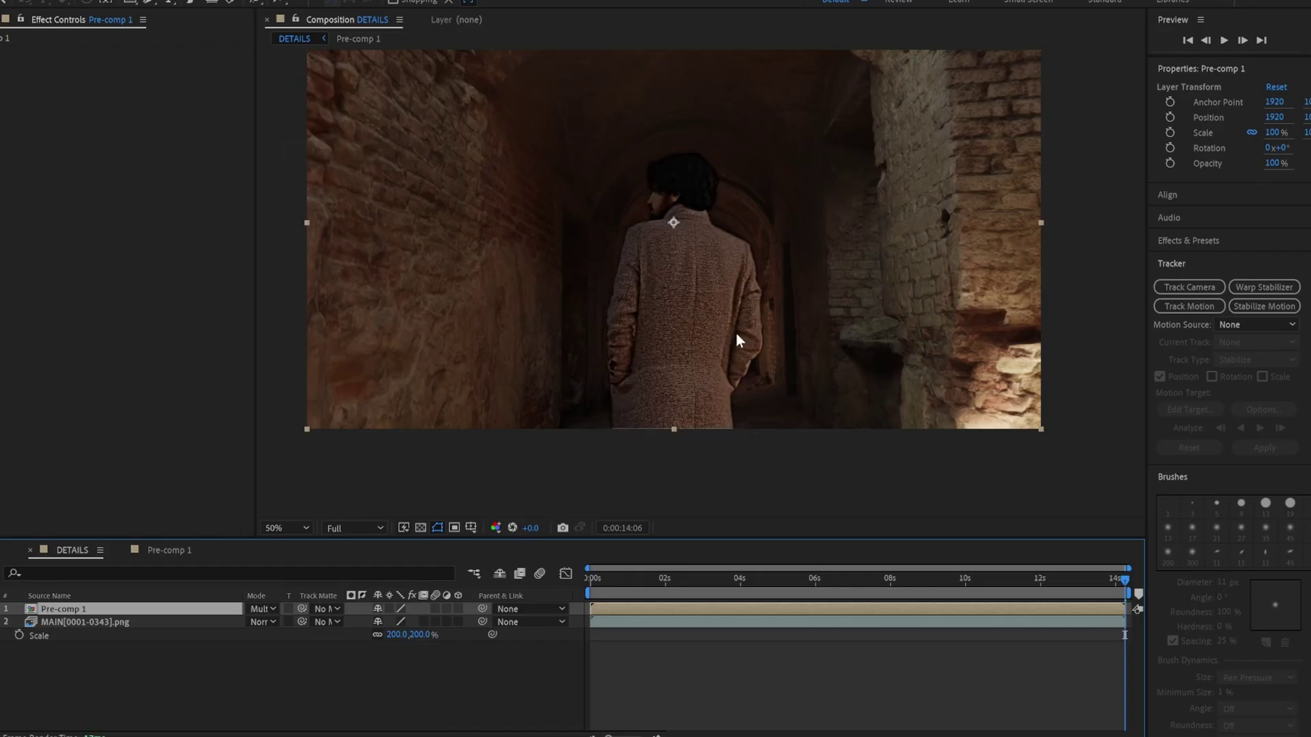
{"action": "scroll", "coordinate": [728, 348], "scroll_direction": "up", "scroll_amount": 2}
{"action": "key", "text": "t"}
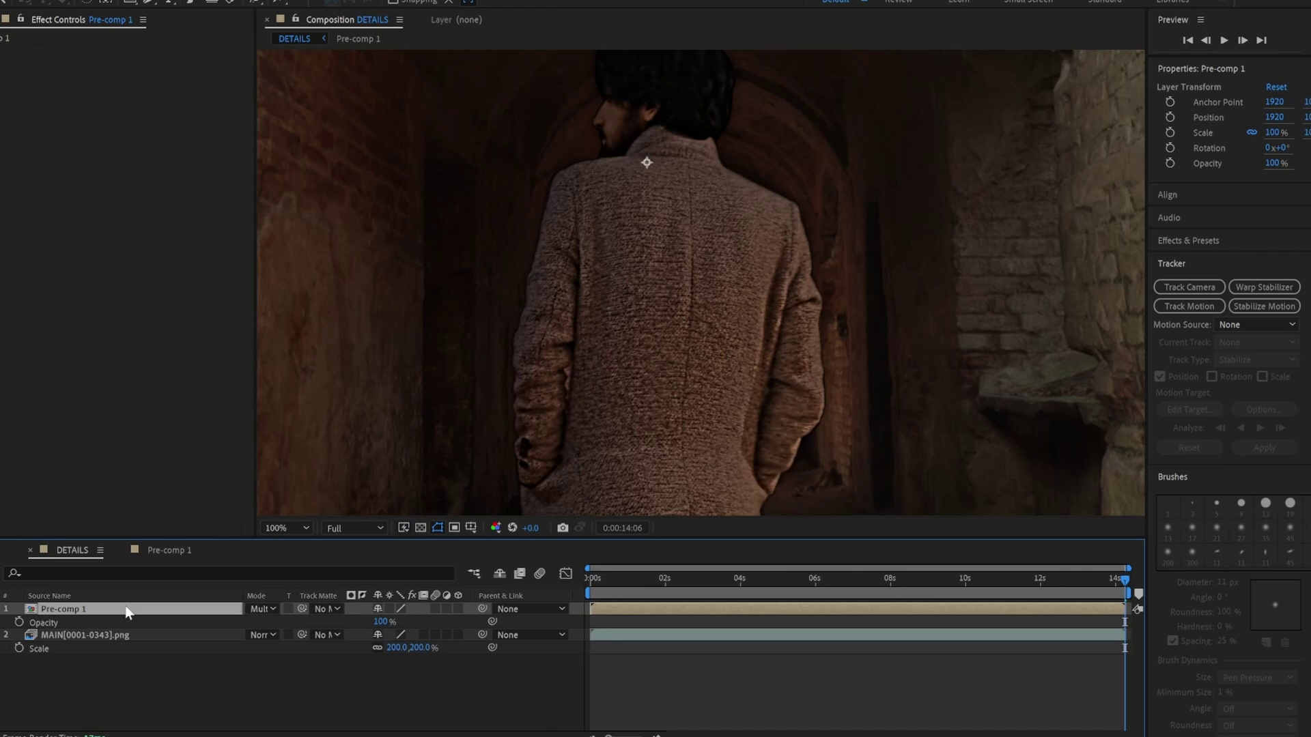
{"action": "left_click_drag", "start_coordinate": [376, 622], "coordinate": [154, 618]}
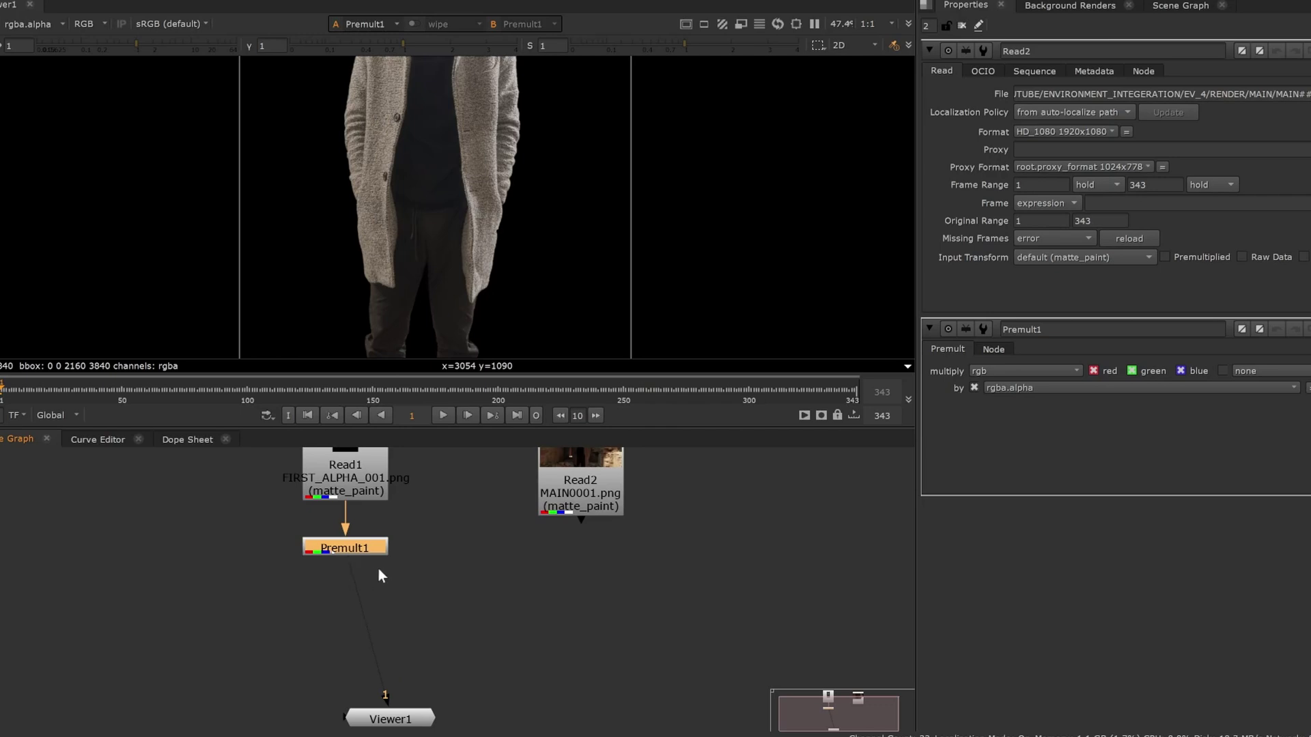
- Add Blur1 and Merge1 off Premult1, wired with Merge1's A and B inputs swapped
{"action": "middle_click_drag", "start_coordinate": [394, 571], "coordinate": [529, 549]}
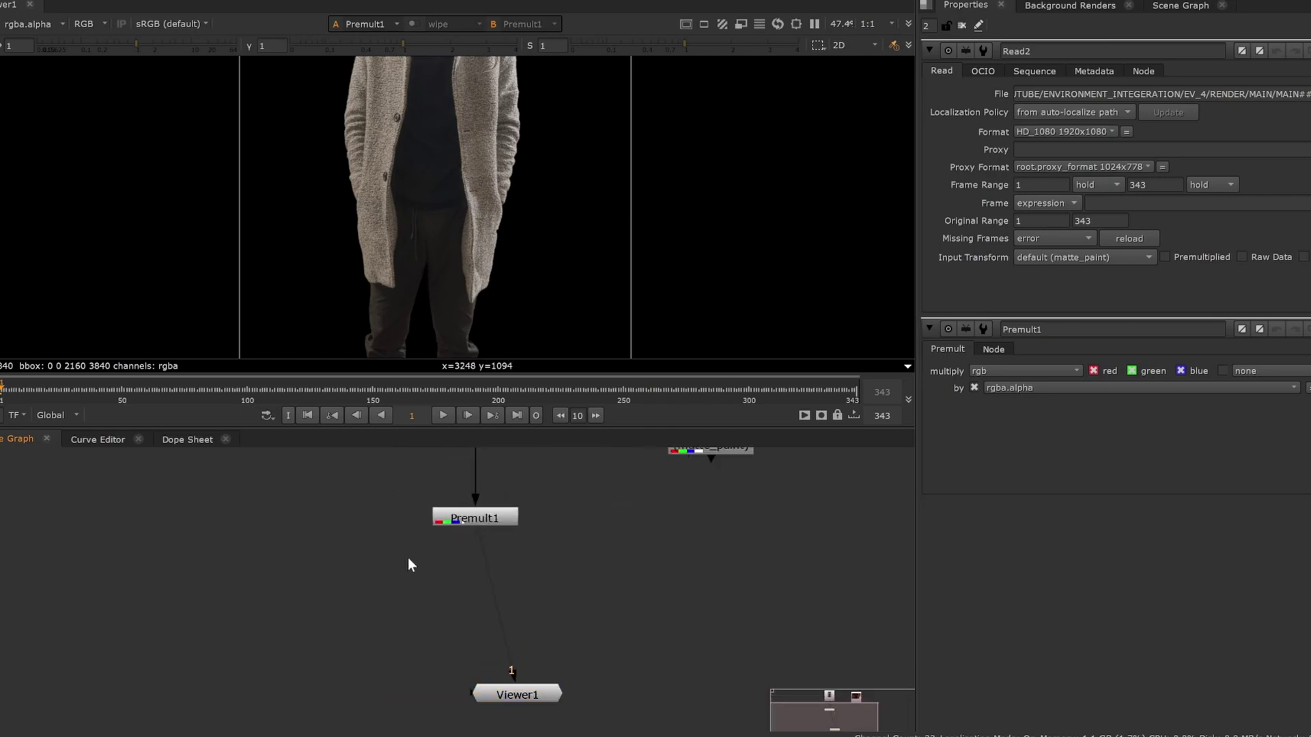
{"action": "key", "text": "b"}
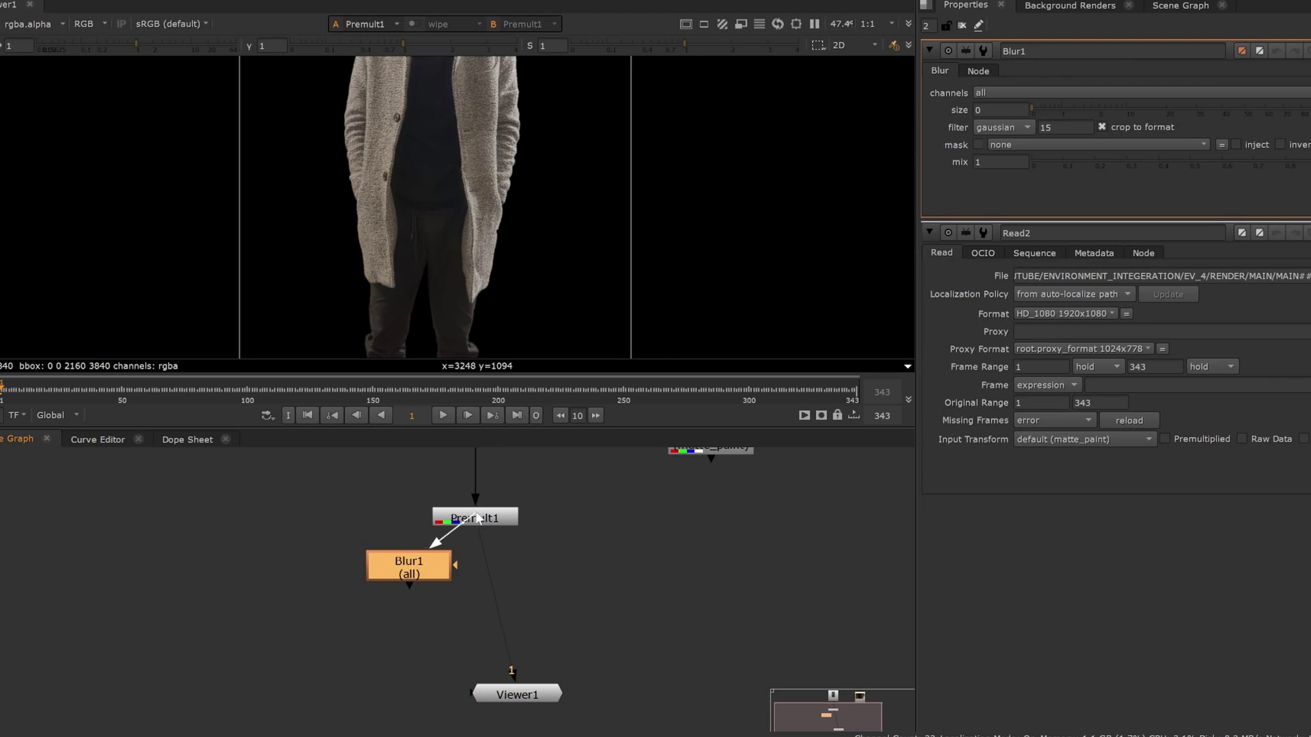
{"action": "left_click_drag", "start_coordinate": [423, 572], "coordinate": [309, 562]}
{"action": "scroll", "coordinate": [365, 526], "scroll_direction": "down", "scroll_amount": 2}
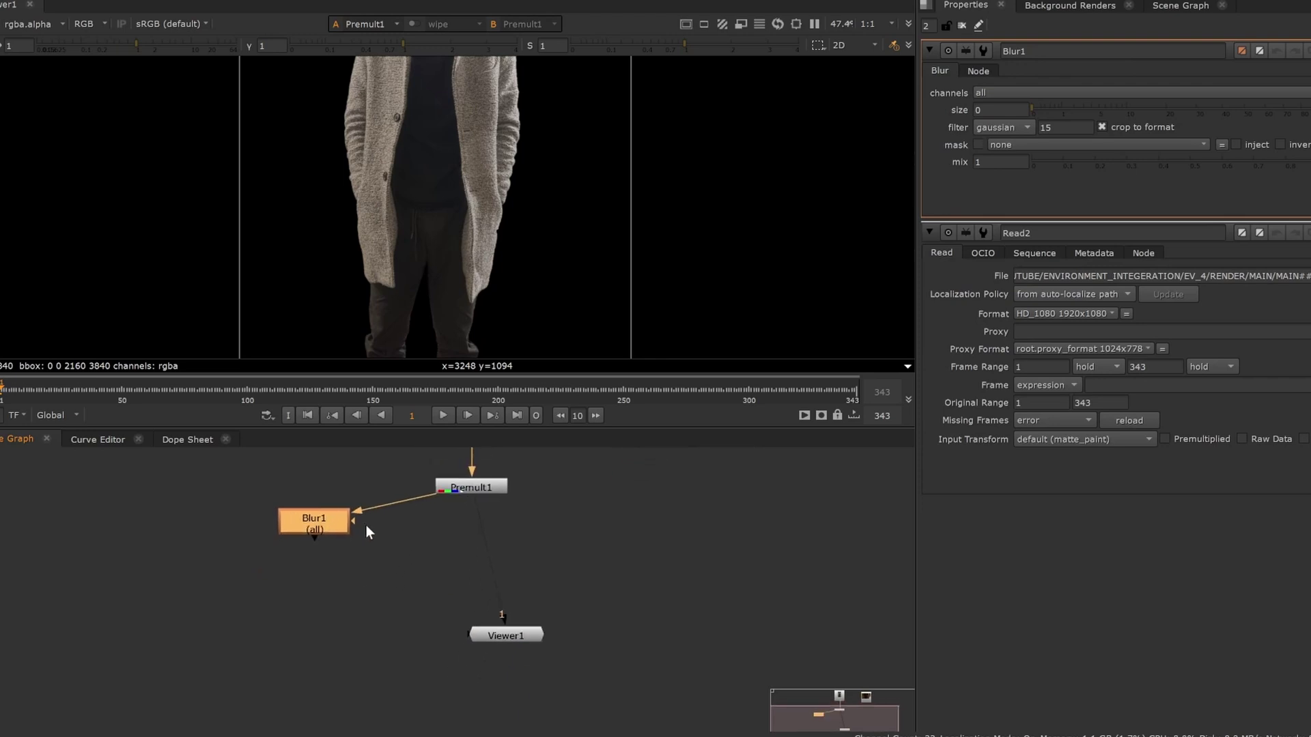
{"action": "key", "text": "m"}
{"action": "left_click_drag", "start_coordinate": [417, 526], "coordinate": [466, 560]}
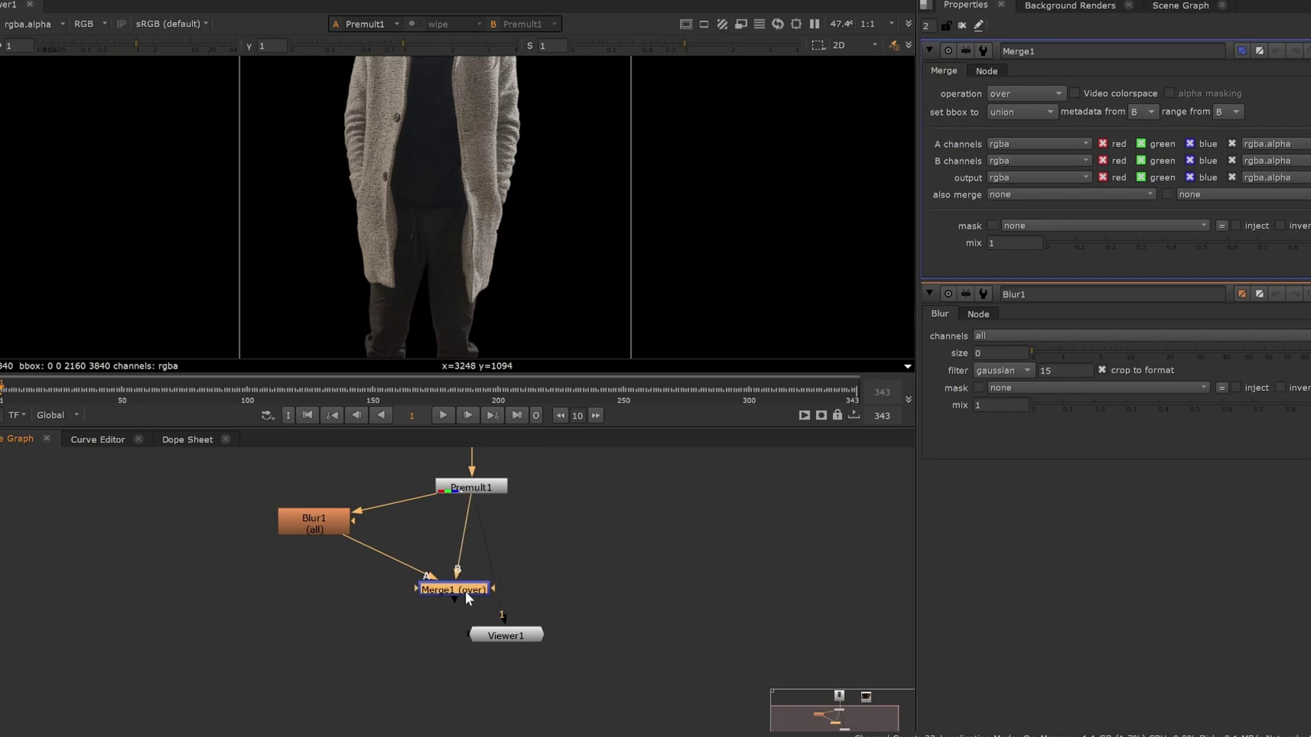
{"action": "left_click_drag", "start_coordinate": [454, 587], "coordinate": [472, 594]}
{"action": "key", "text": "shift+x"}
- Set Merge1 to divide, view its result, and raise the Blur1 size to 13.4
{"action": "left_click", "coordinate": [1021, 90]}
{"action": "left_click", "coordinate": [1024, 93]}
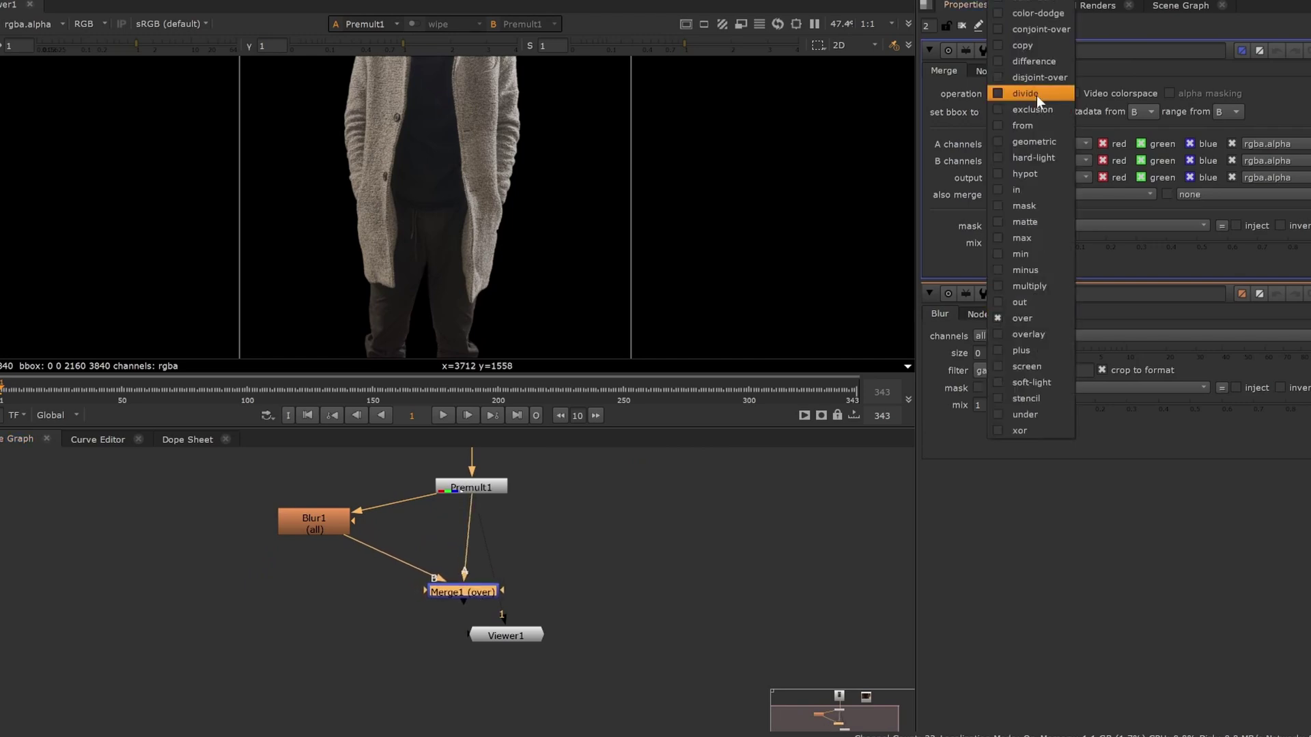
{"action": "left_click", "coordinate": [1029, 98]}
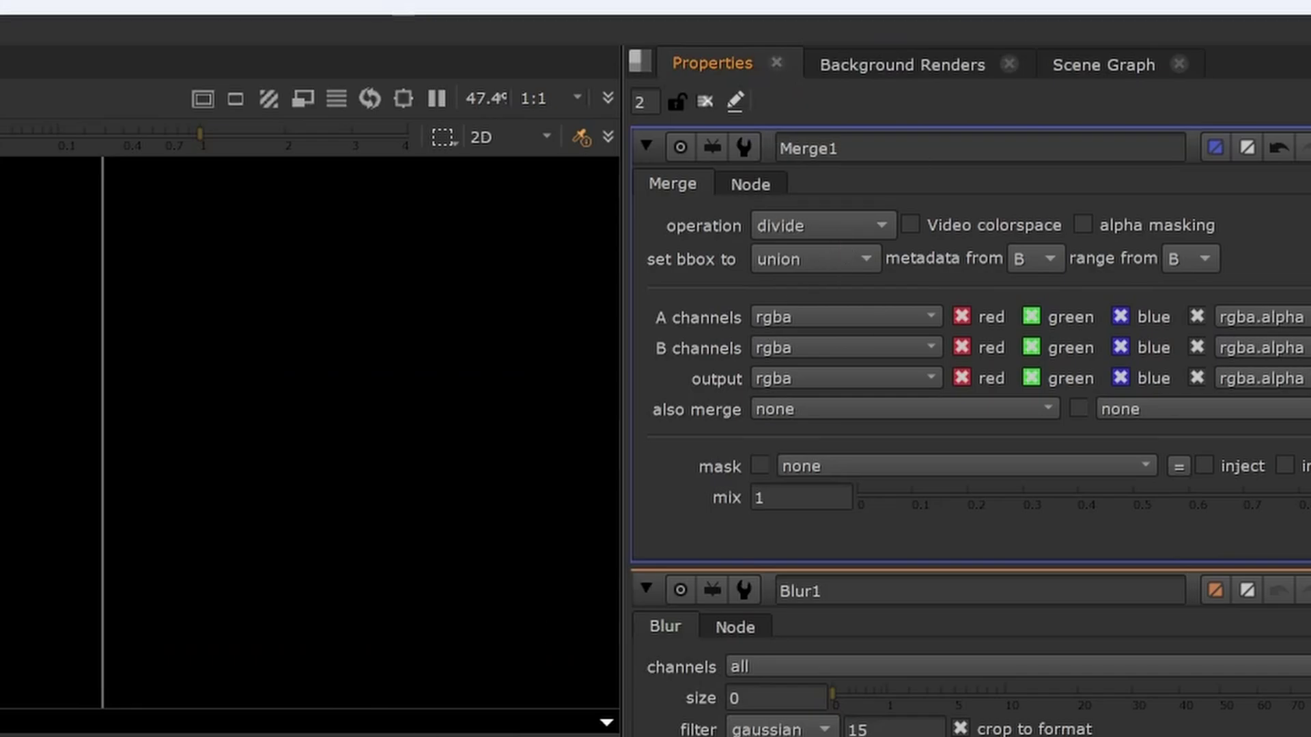
{"action": "double_click", "coordinate": [313, 523]}
{"action": "left_click", "coordinate": [469, 586]}
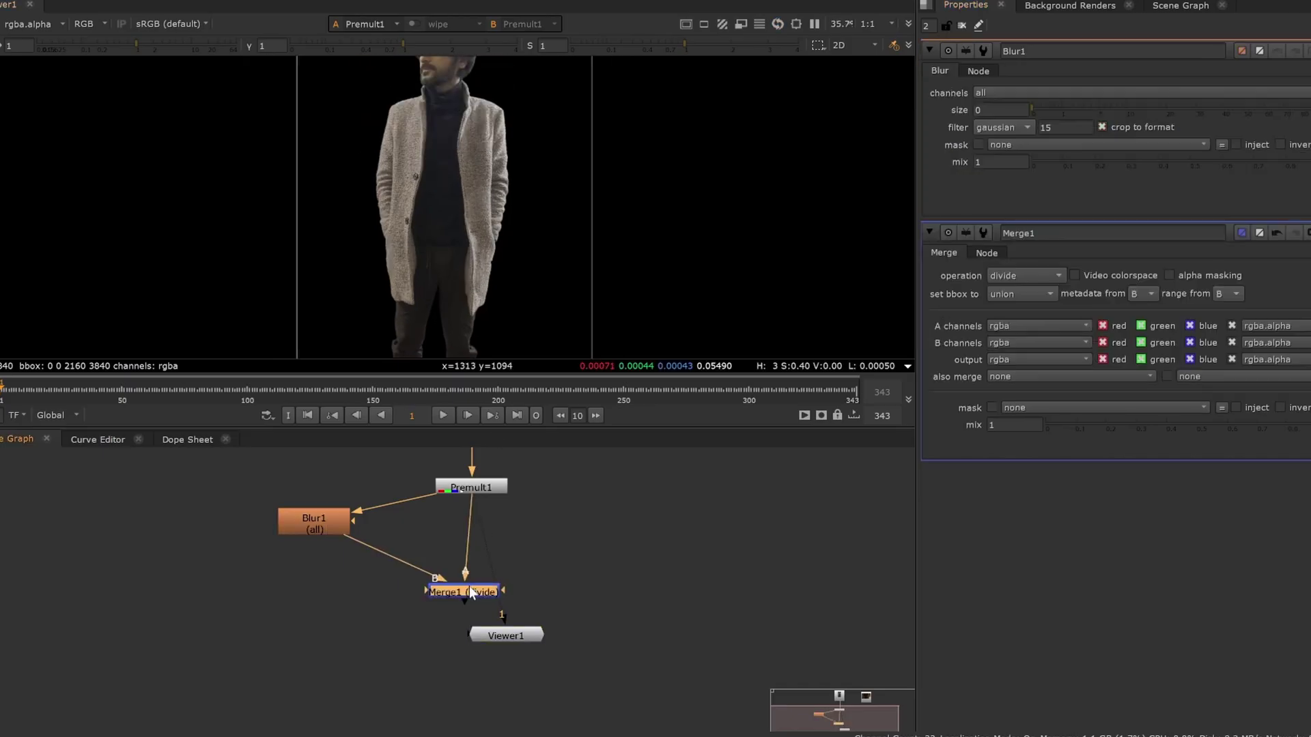
{"action": "key", "text": "1"}
{"action": "left_click", "coordinate": [332, 528]}
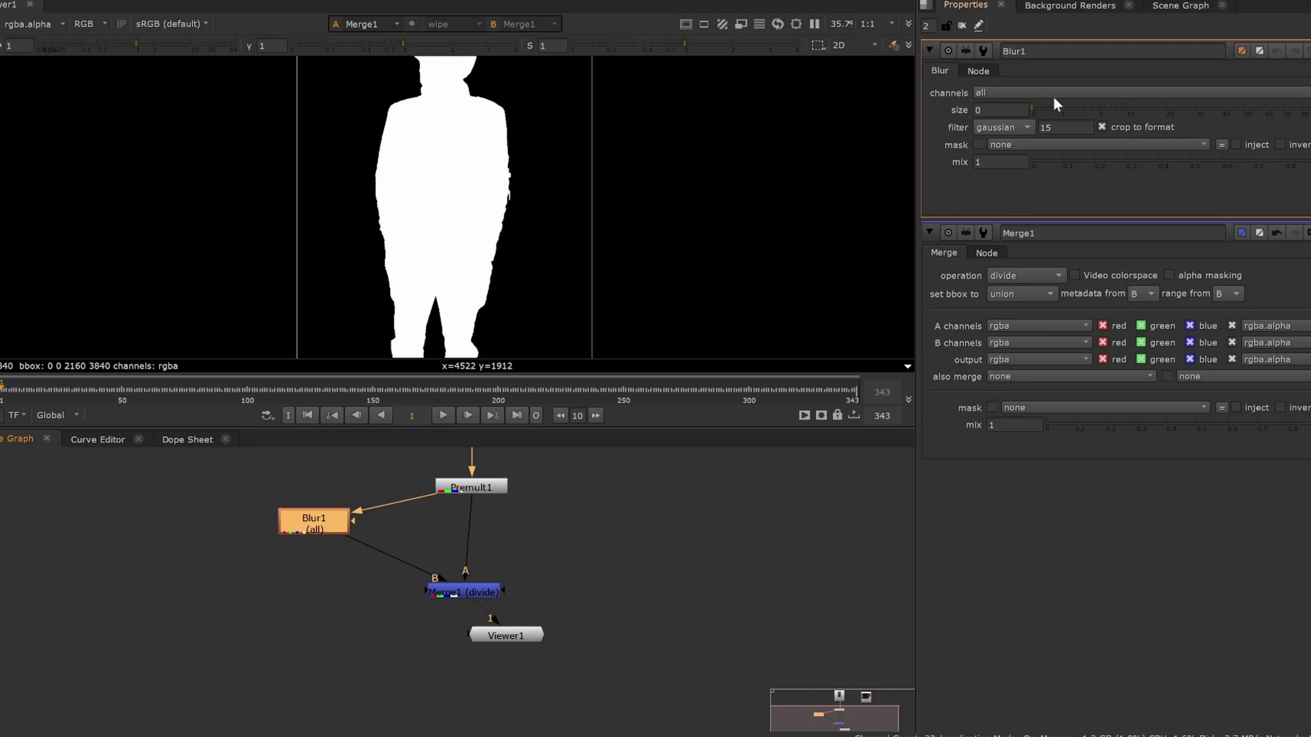
{"action": "left_click_drag", "start_coordinate": [1034, 109], "coordinate": [1117, 104]}
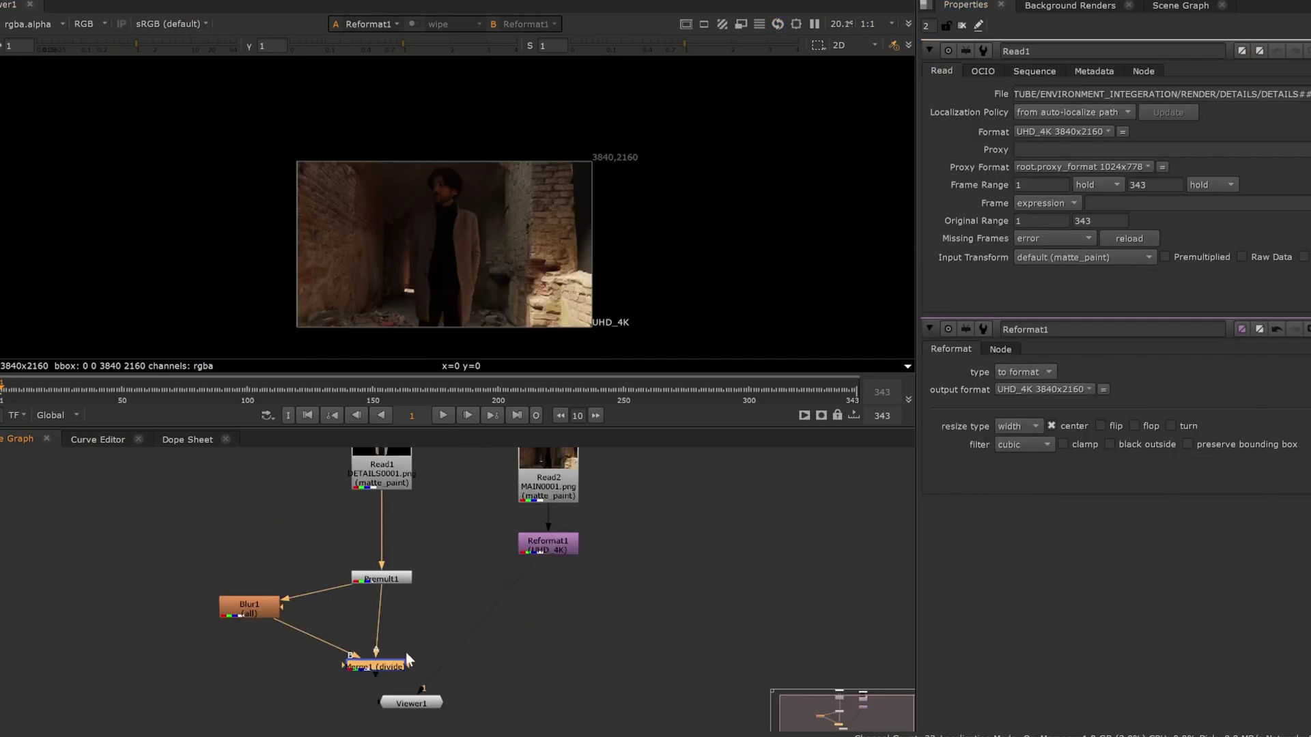
- Add a multiply Merge2 joining Reformat1 and Merge1, masked by Premult1, and adjust its mix
{"action": "key", "text": "m"}
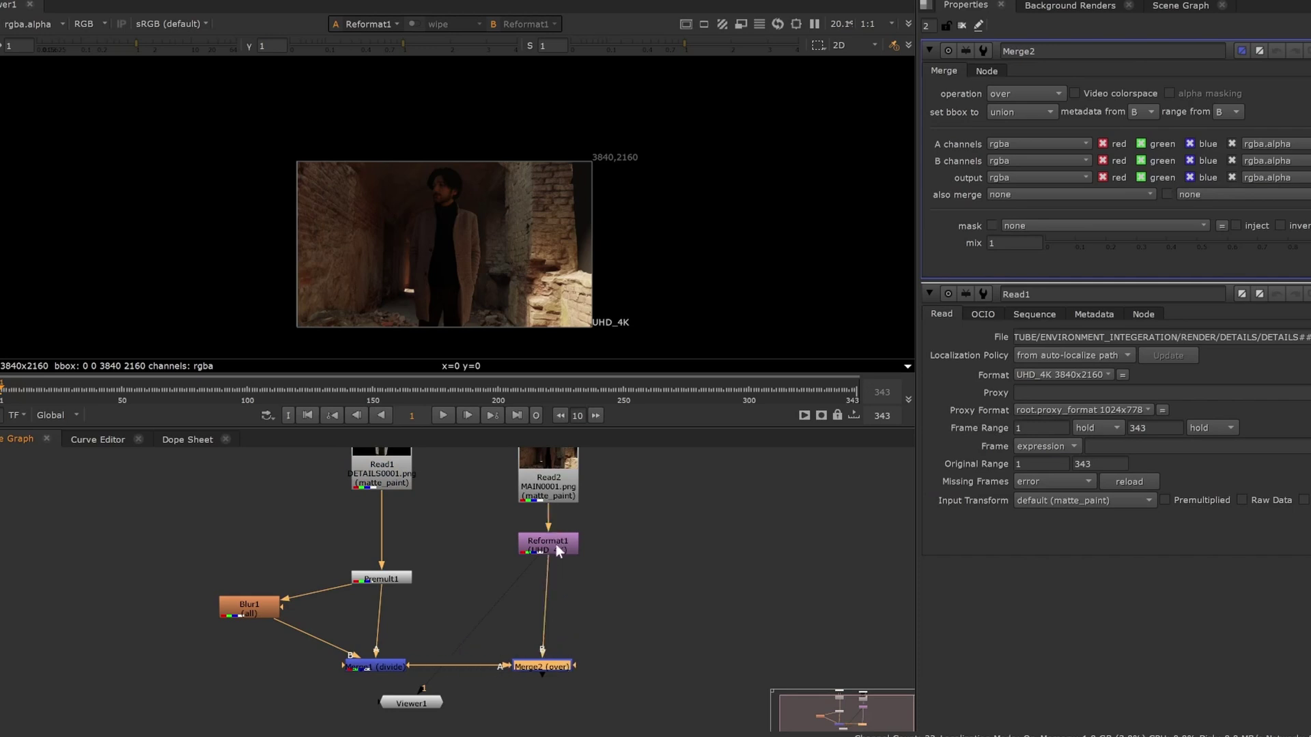
{"action": "key", "text": "1"}
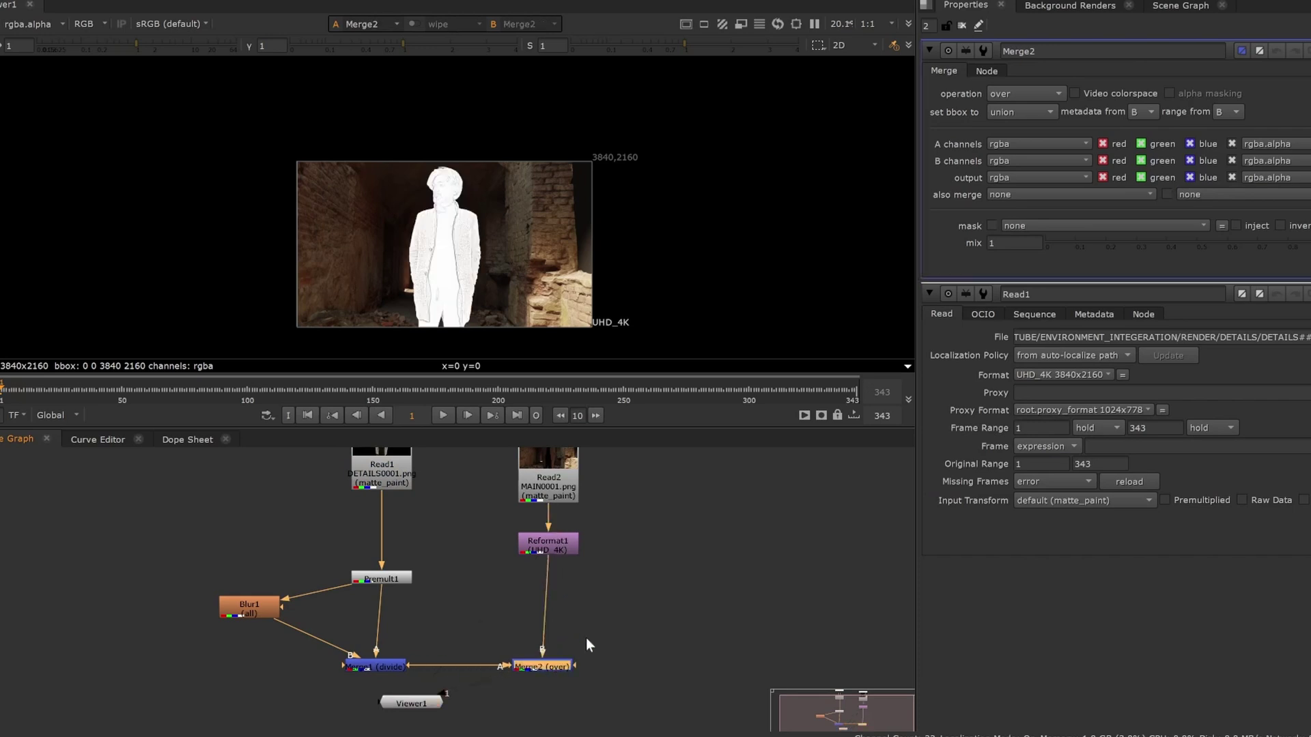
{"action": "left_click", "coordinate": [1038, 95]}
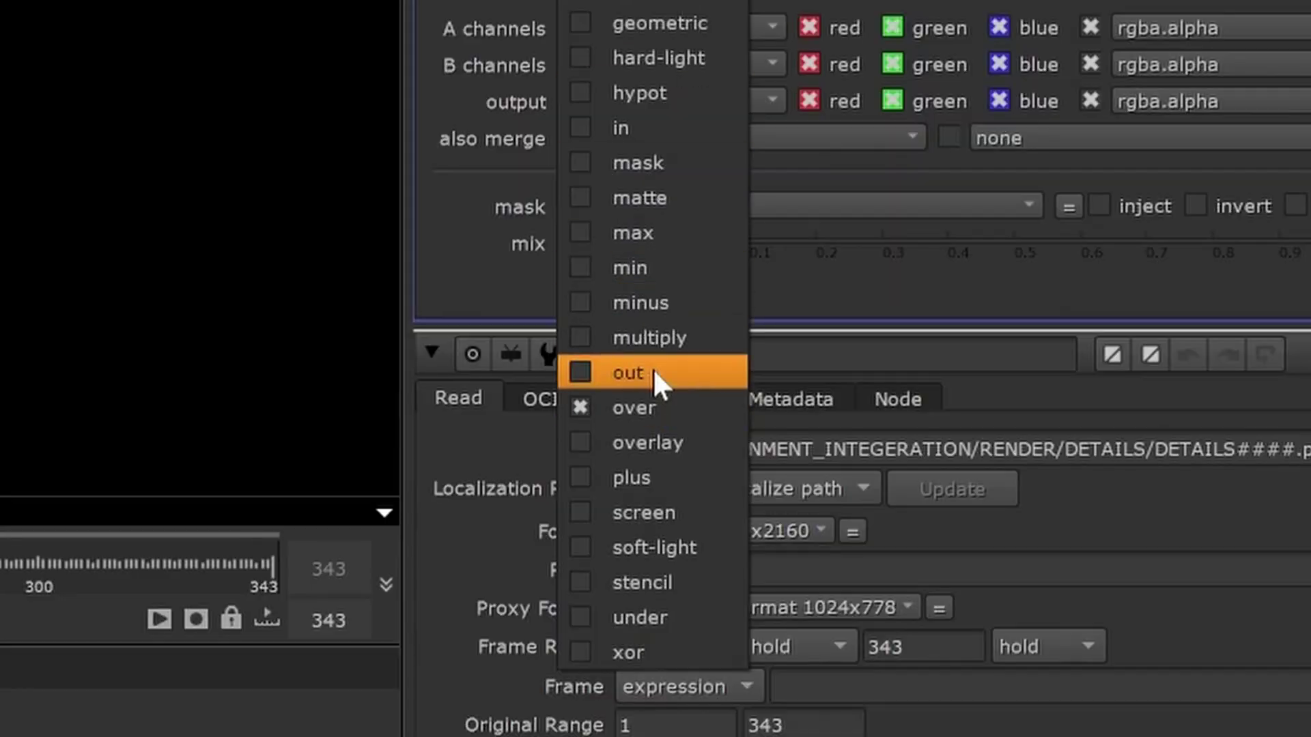
{"action": "left_click", "coordinate": [651, 337]}
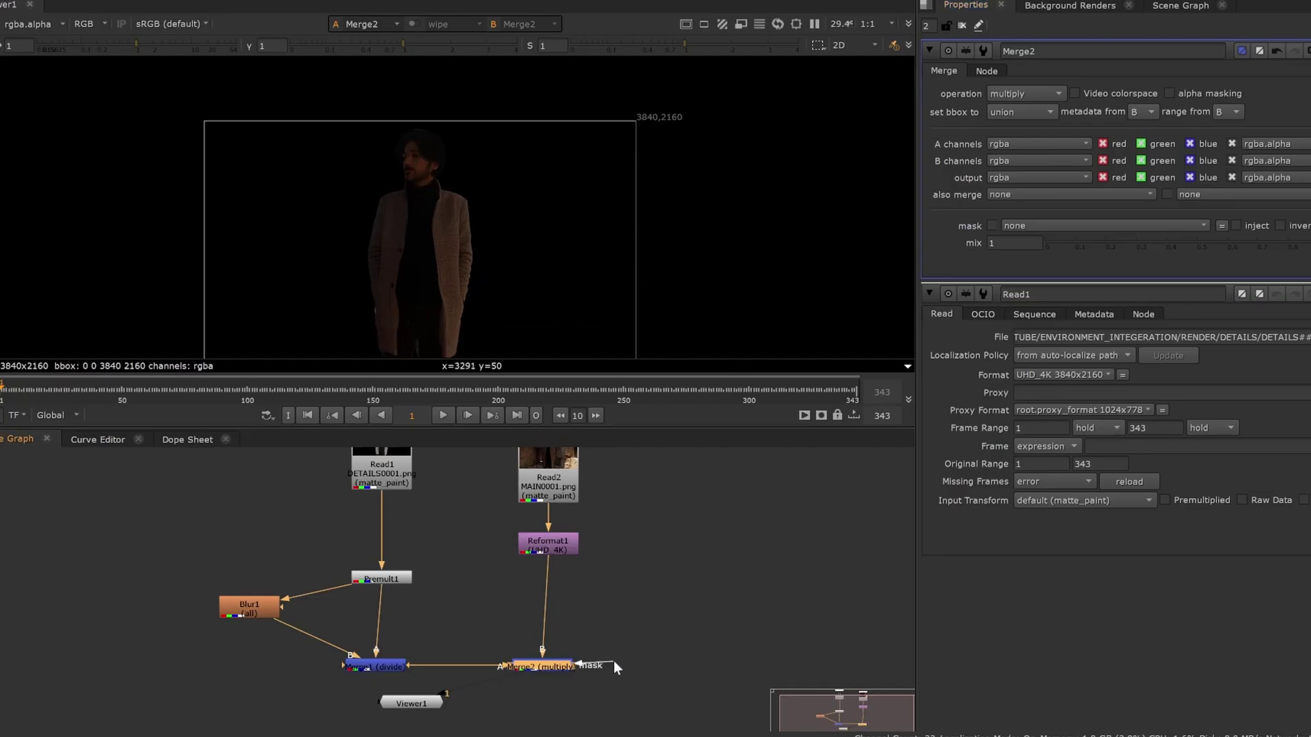
{"action": "left_click_drag", "start_coordinate": [566, 656], "coordinate": [428, 555]}
{"action": "scroll", "coordinate": [468, 310], "scroll_direction": "up", "scroll_amount": 2}
{"action": "scroll", "coordinate": [437, 217], "scroll_direction": "up", "scroll_amount": 2}
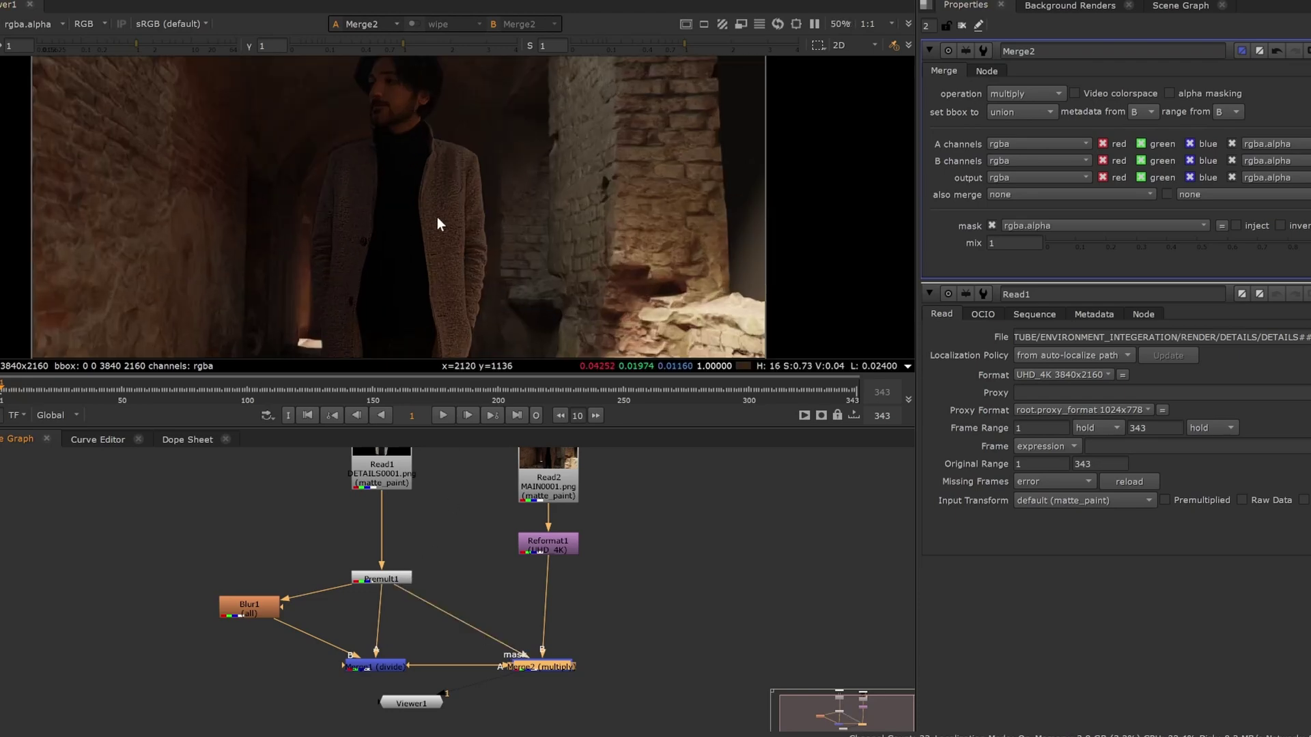
{"action": "scroll", "coordinate": [503, 295], "scroll_direction": "up", "scroll_amount": 2}
{"action": "scroll", "coordinate": [502, 294], "scroll_direction": "up", "scroll_amount": 1}
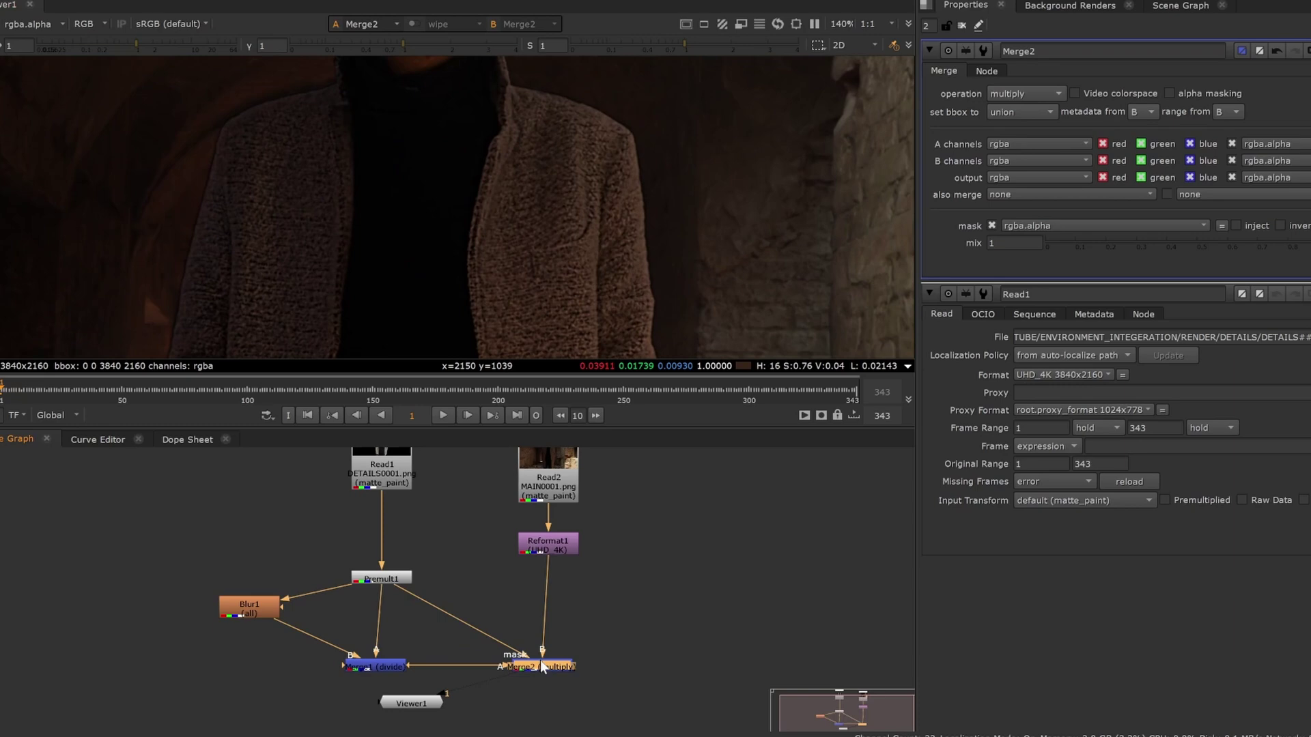
{"action": "left_click_drag", "start_coordinate": [1126, 247], "coordinate": [1066, 247]}
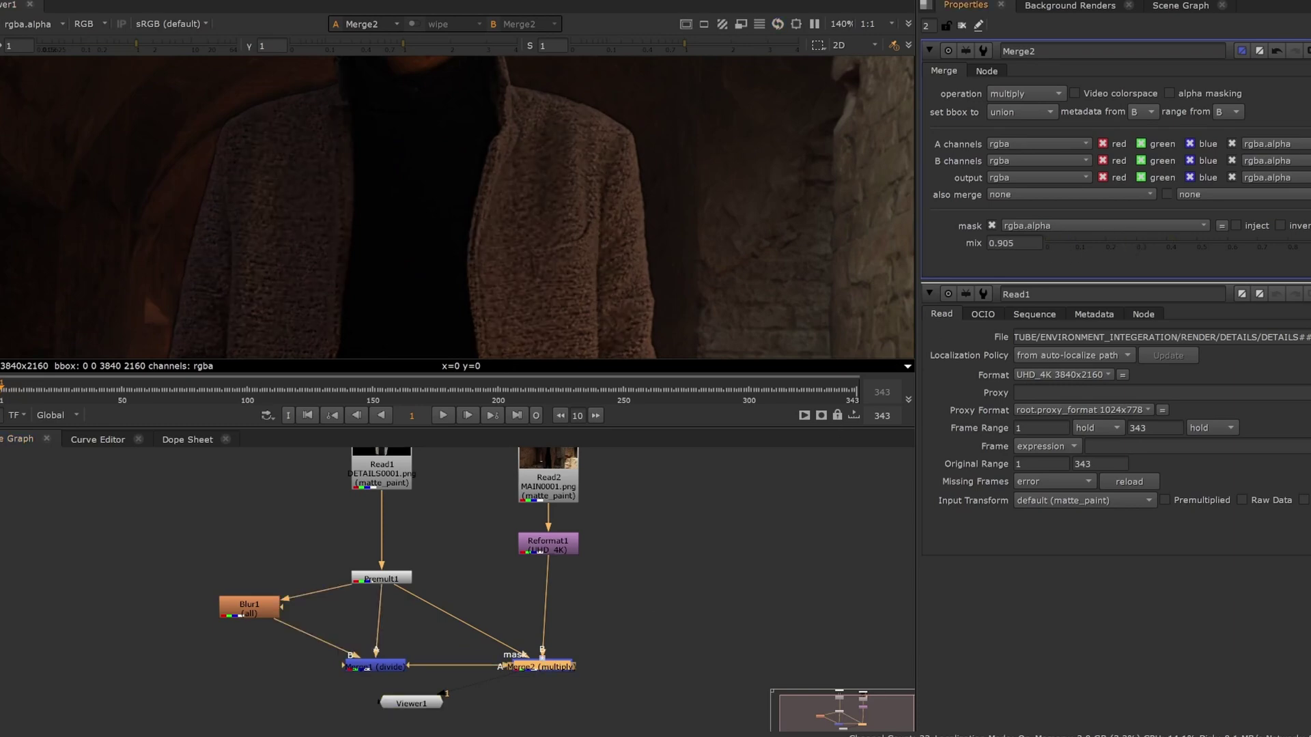
{"action": "middle_click_drag", "start_coordinate": [594, 188], "coordinate": [615, 205]}
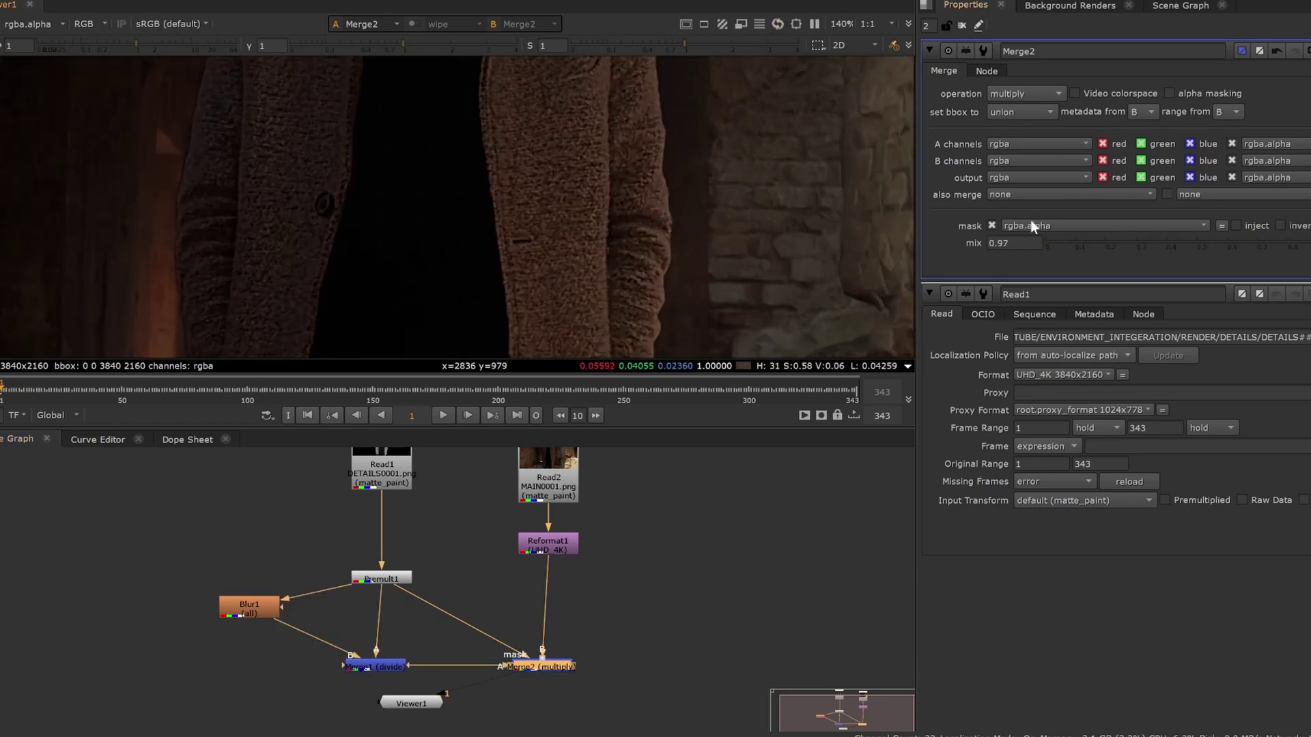
{"action": "left_click_drag", "start_coordinate": [1164, 253], "coordinate": [1123, 253]}
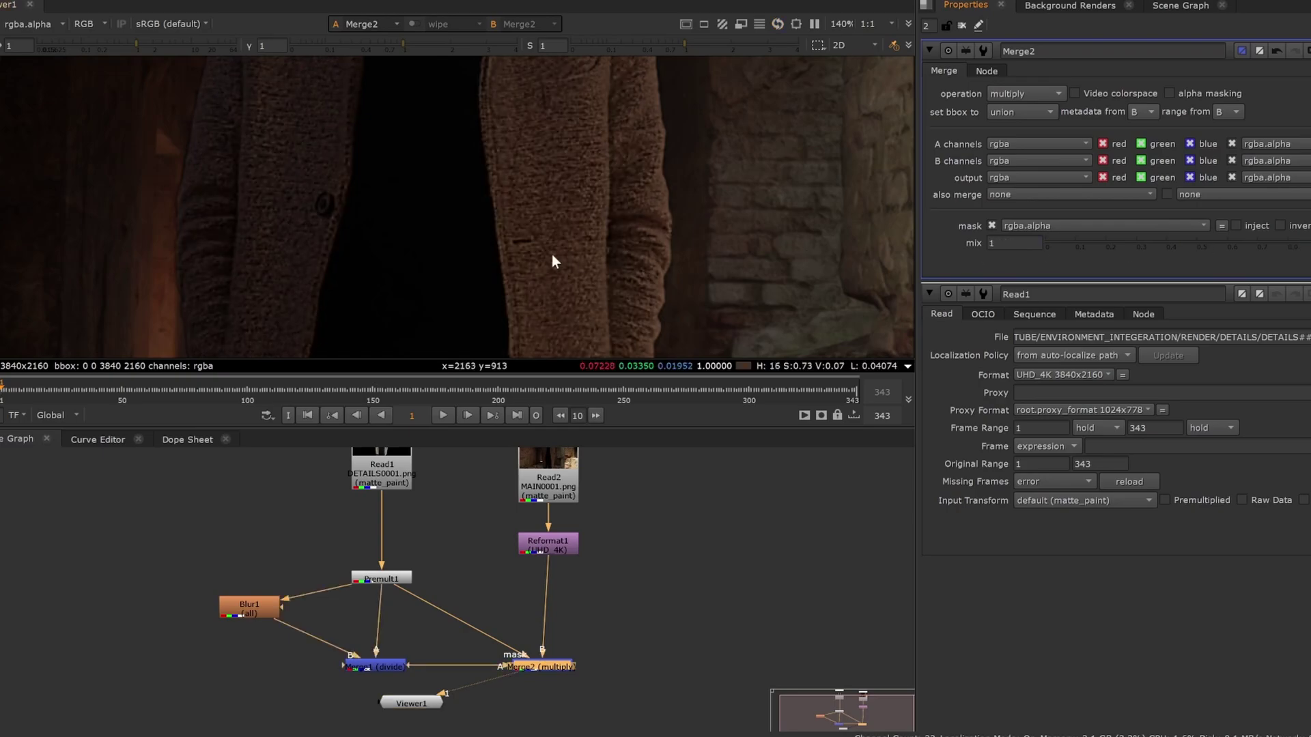